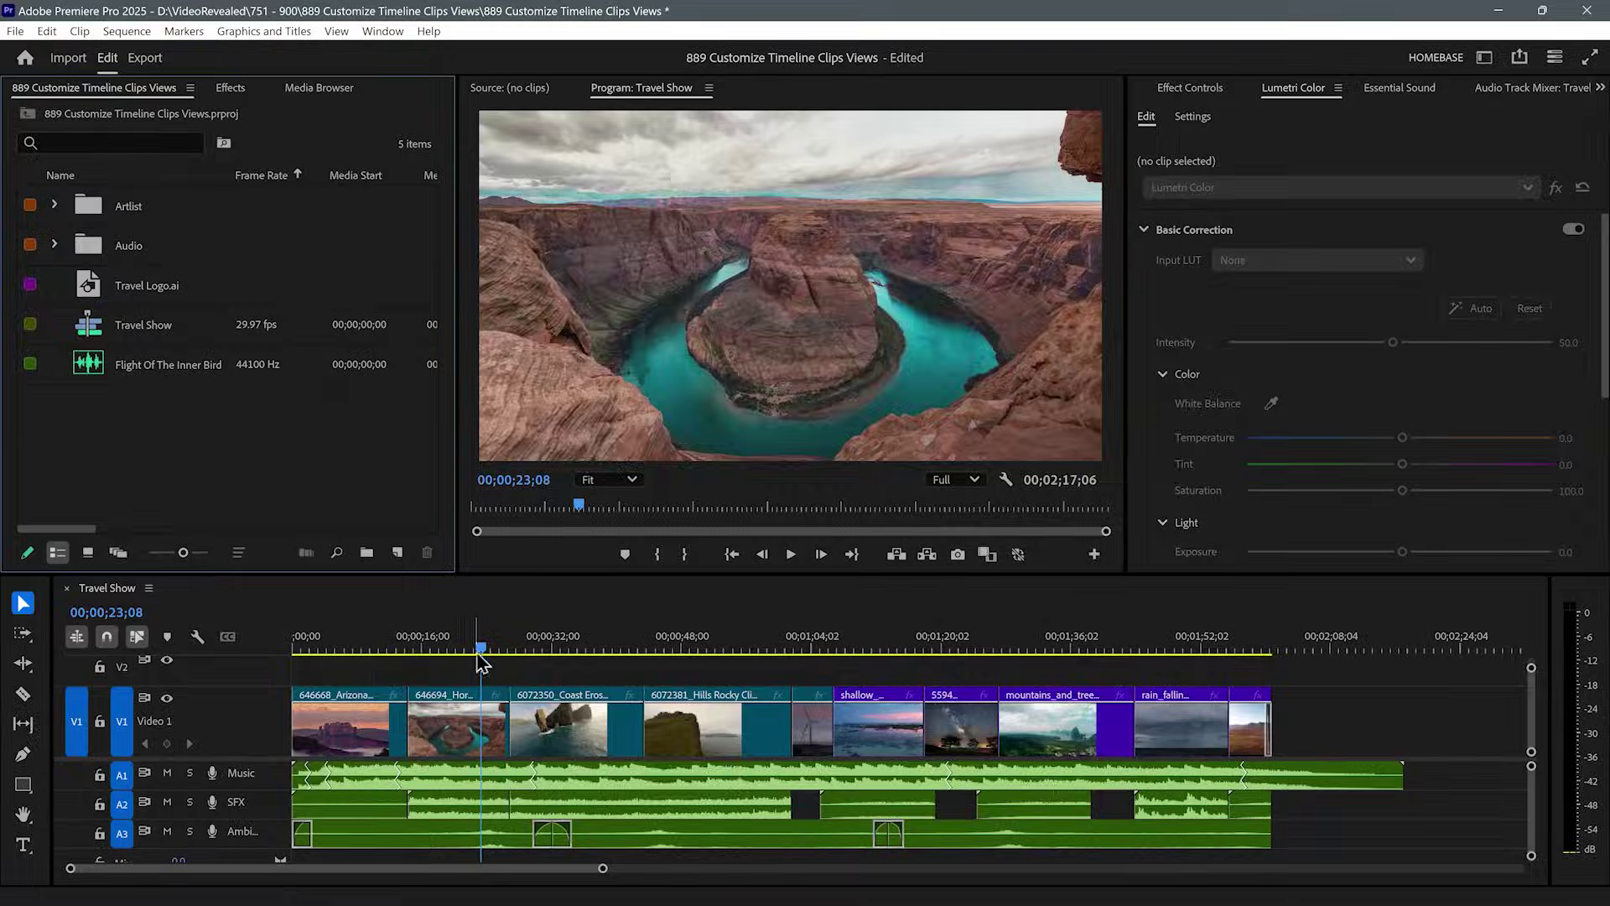
# Step the selection through successive Video 1 clips up to the rain clip near the end
pyautogui.scroll(-5, 481, 663)
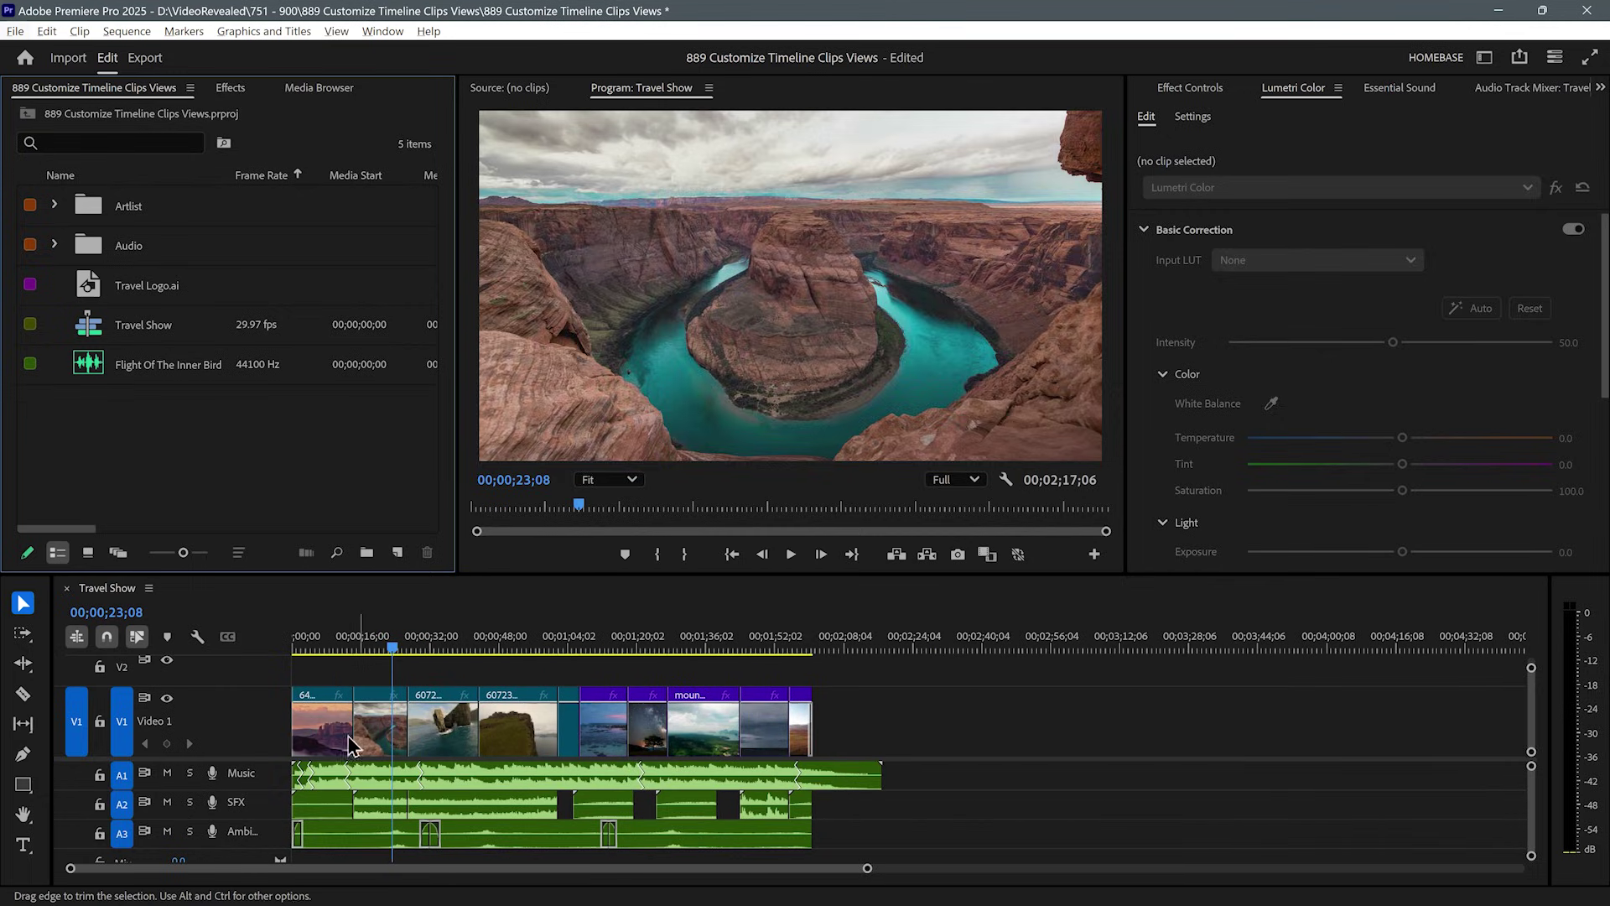
pyautogui.click(394, 738)
pyautogui.click(453, 738)
pyautogui.click(516, 738)
pyautogui.click(705, 738)
pyautogui.click(765, 738)
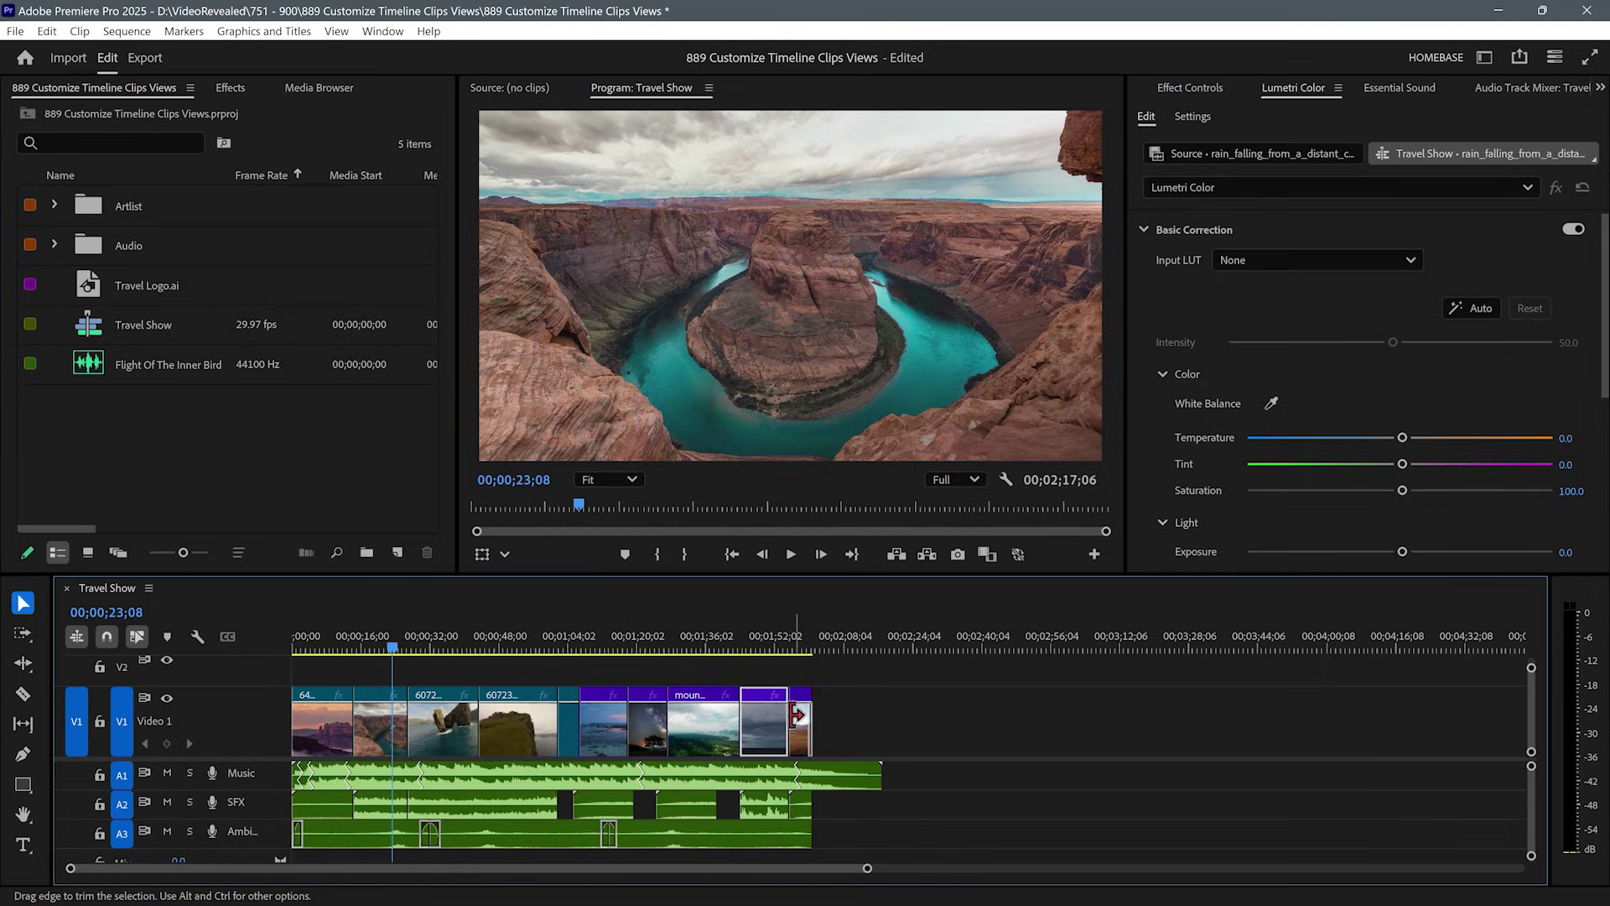
# Scroll the timeline back and select the Hills Rocky Cliff drone clip
pyautogui.scroll(5, 436, 742)
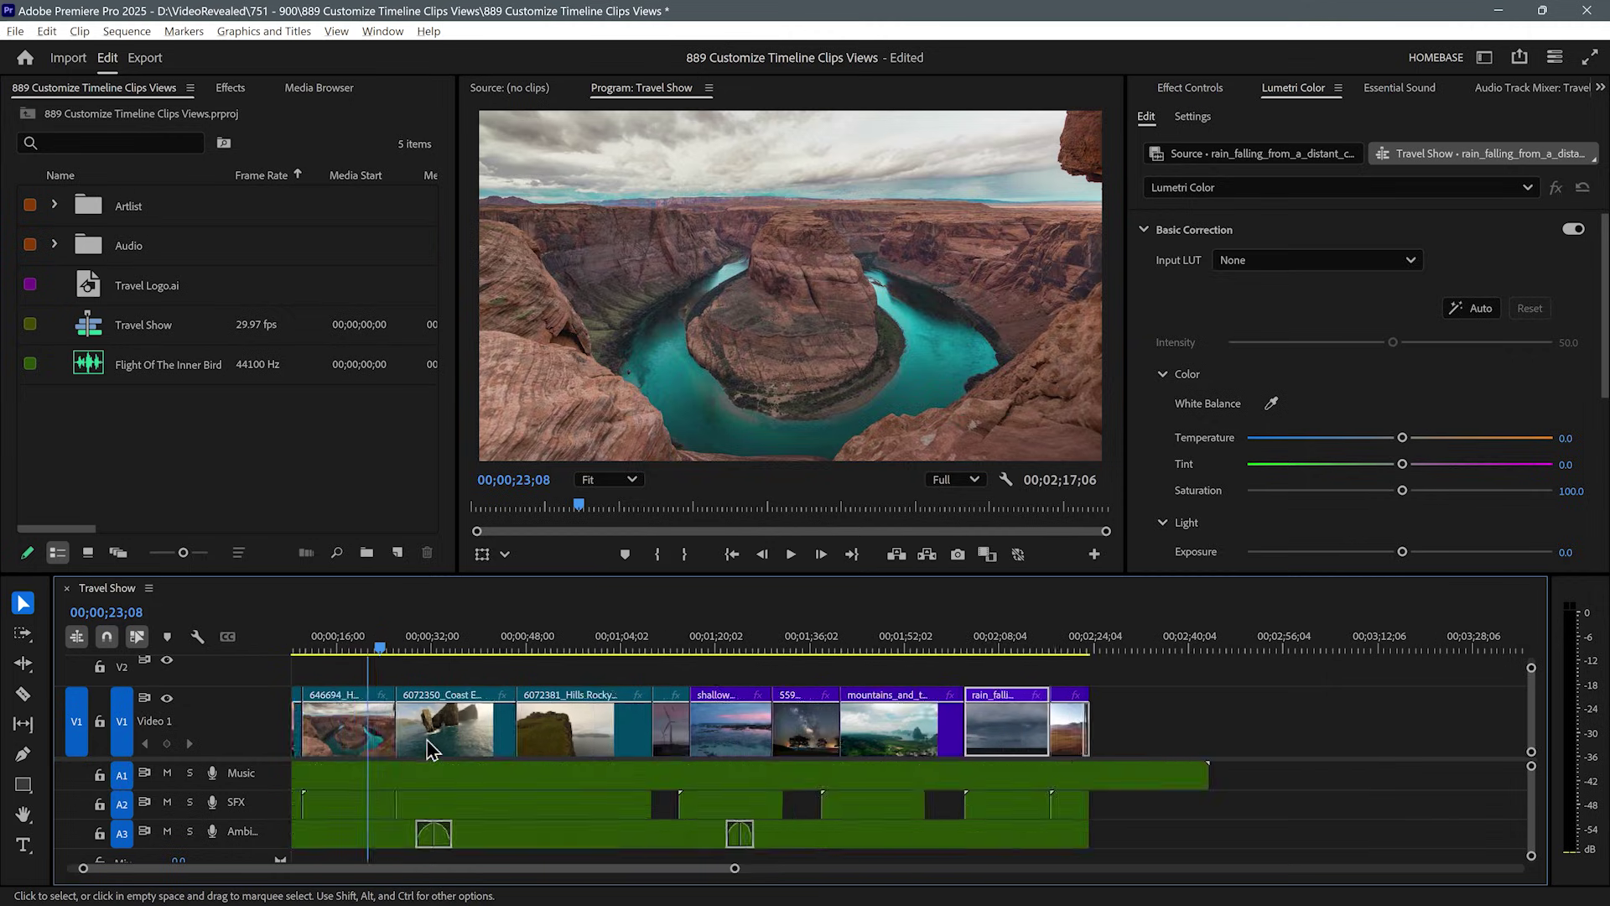
pyautogui.scroll(4, 429, 743)
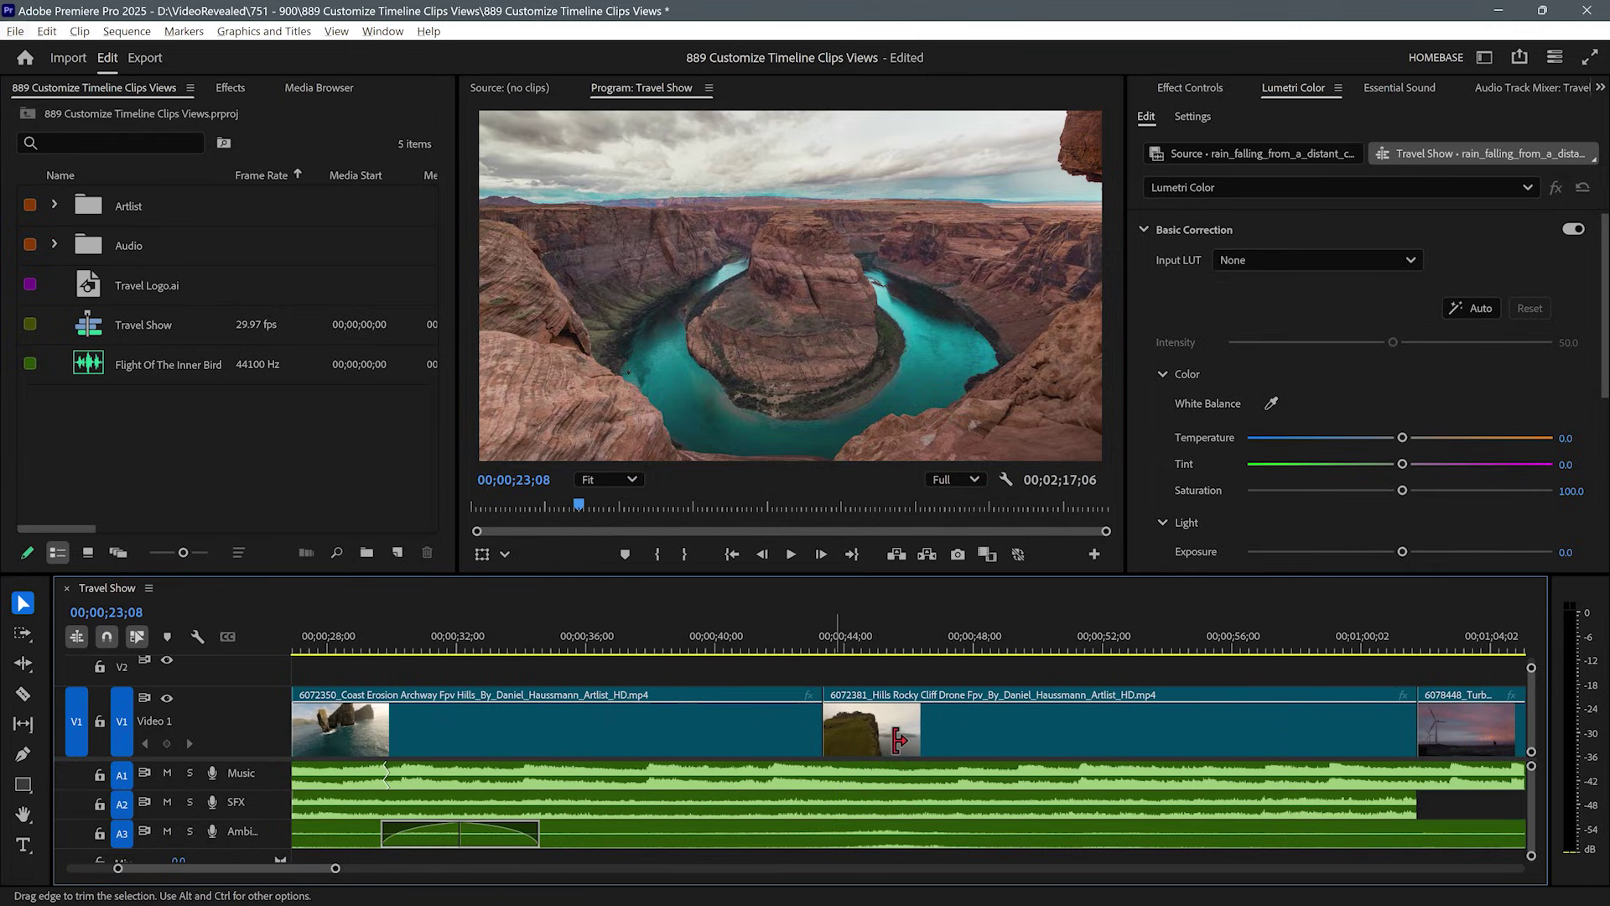
pyautogui.click(1389, 738)
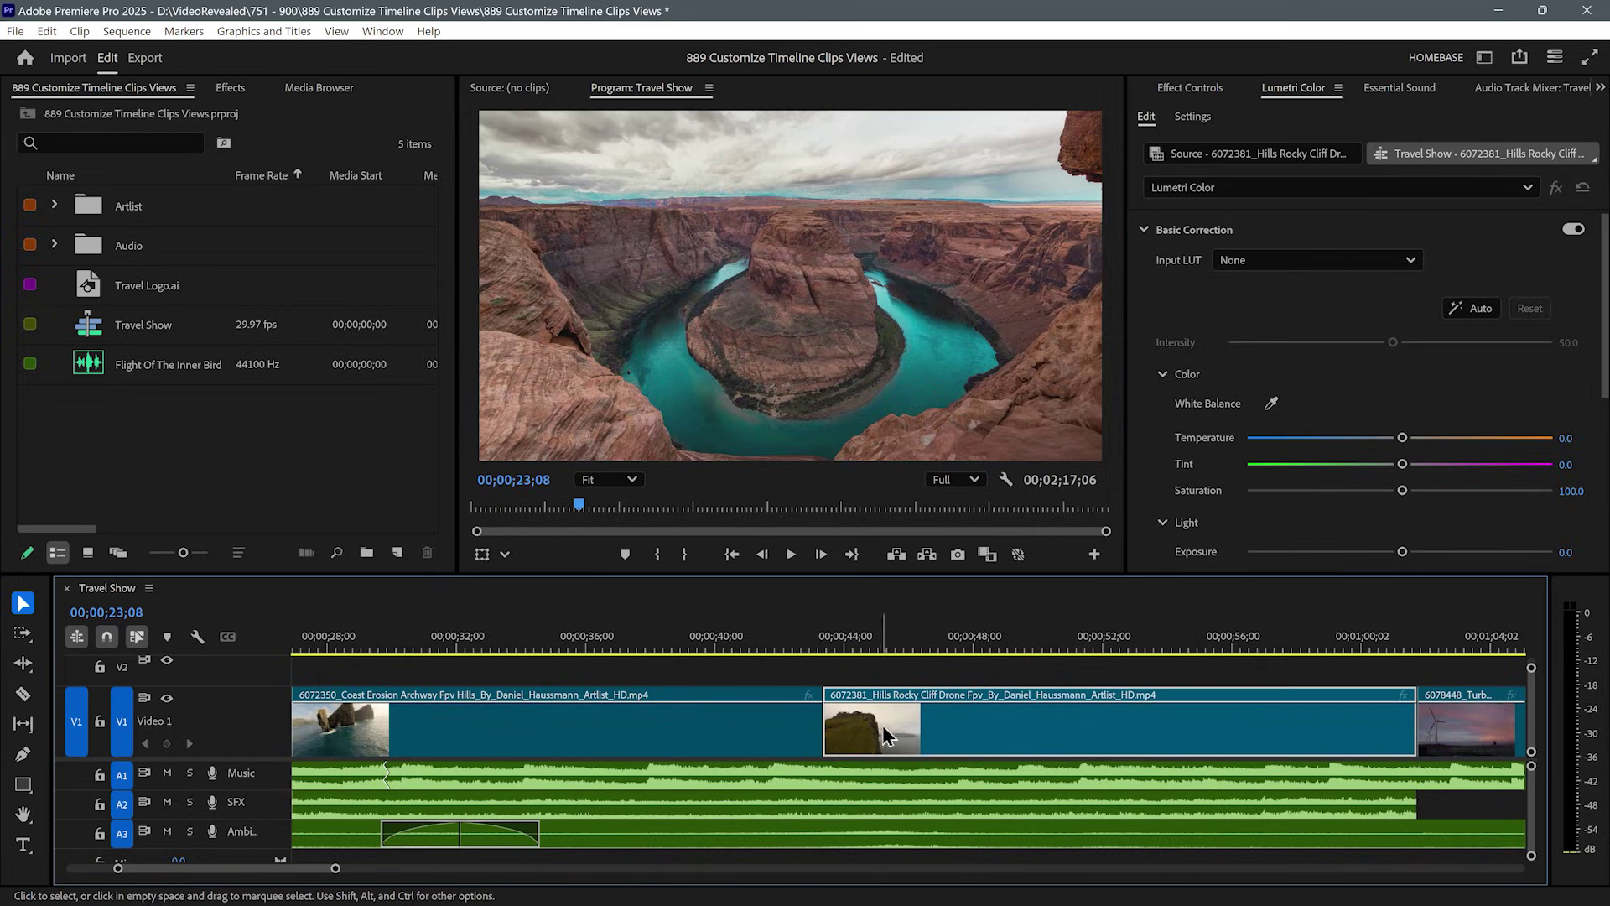
pyautogui.scroll(10, 619, 738)
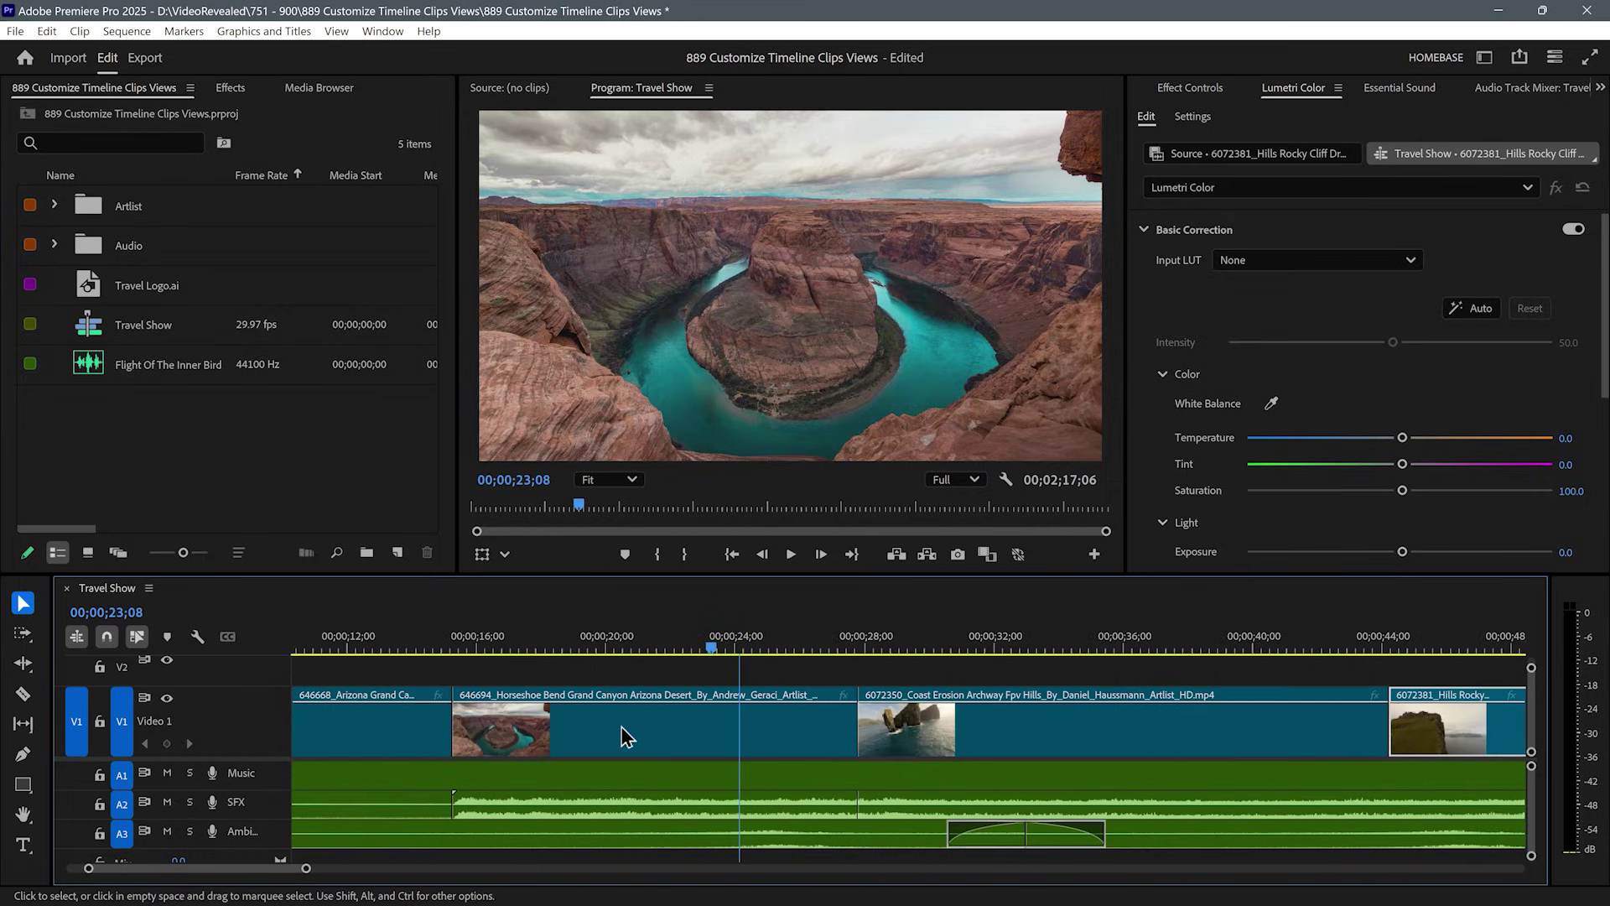
pyautogui.scroll(3, 499, 742)
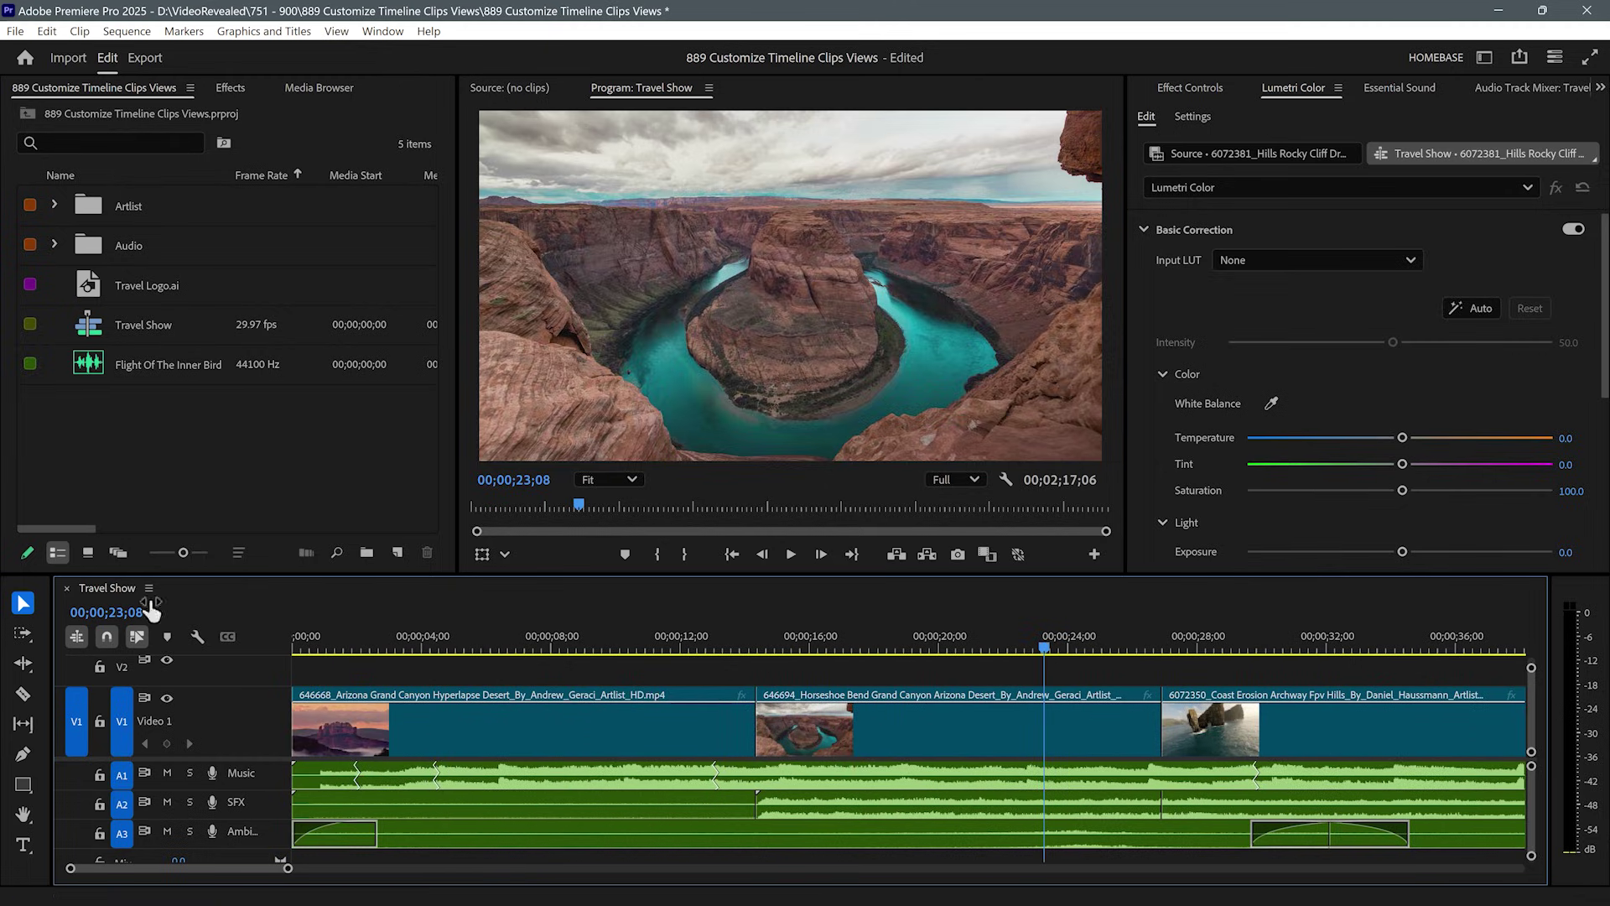
# Check the wrench display settings, then bring up the Timeline panel menu
pyautogui.click(196, 639)
pyautogui.click(197, 637)
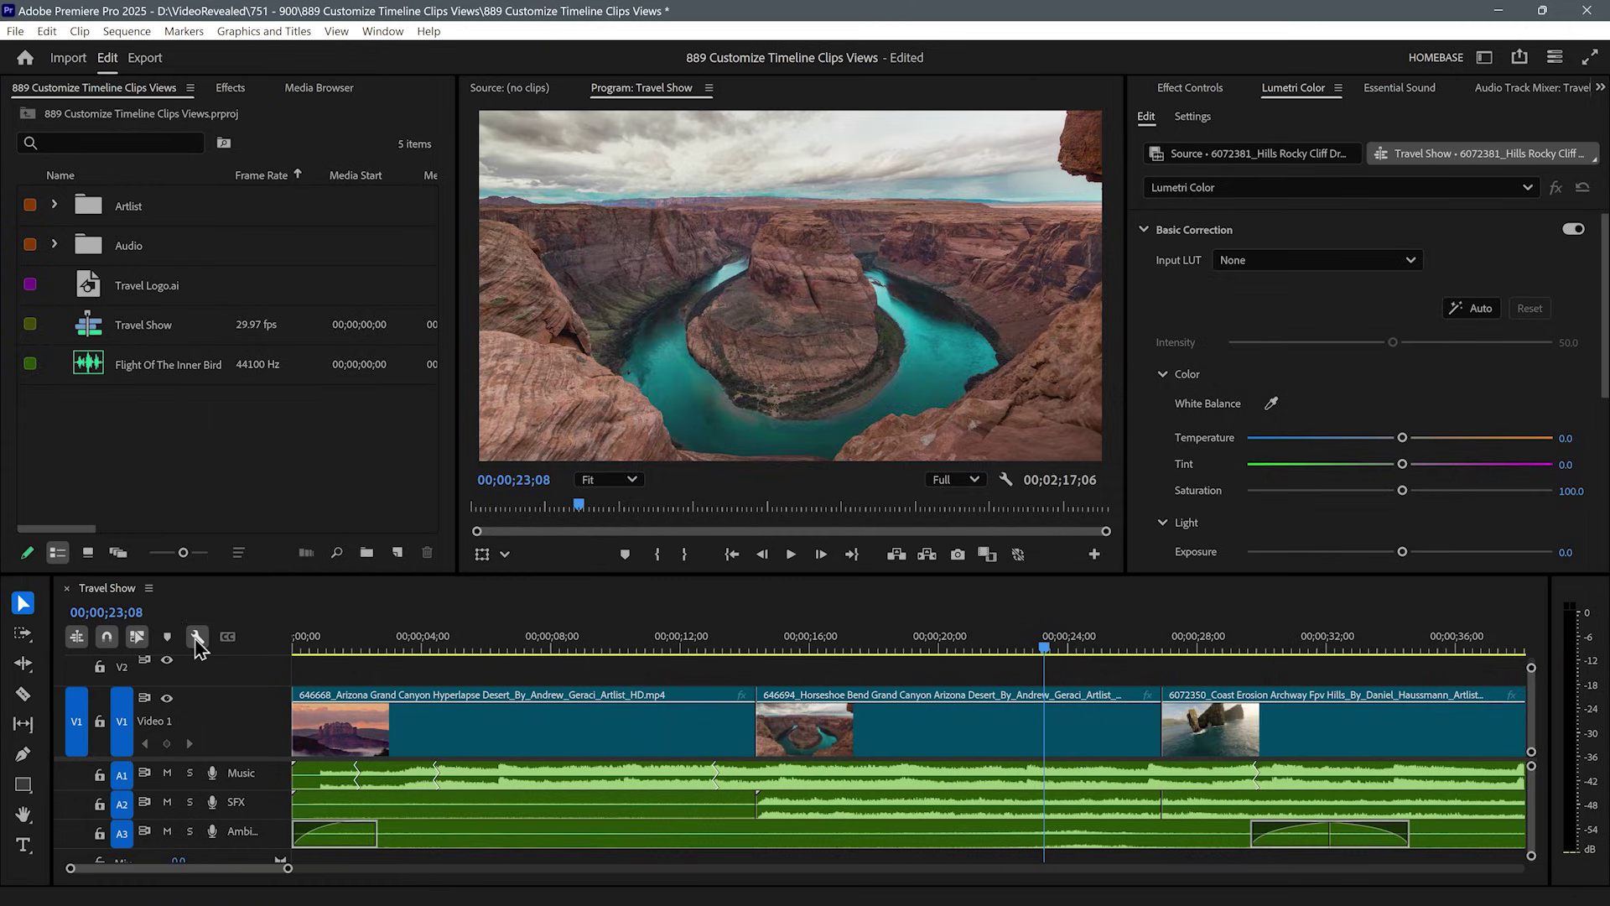
pyautogui.click(150, 589)
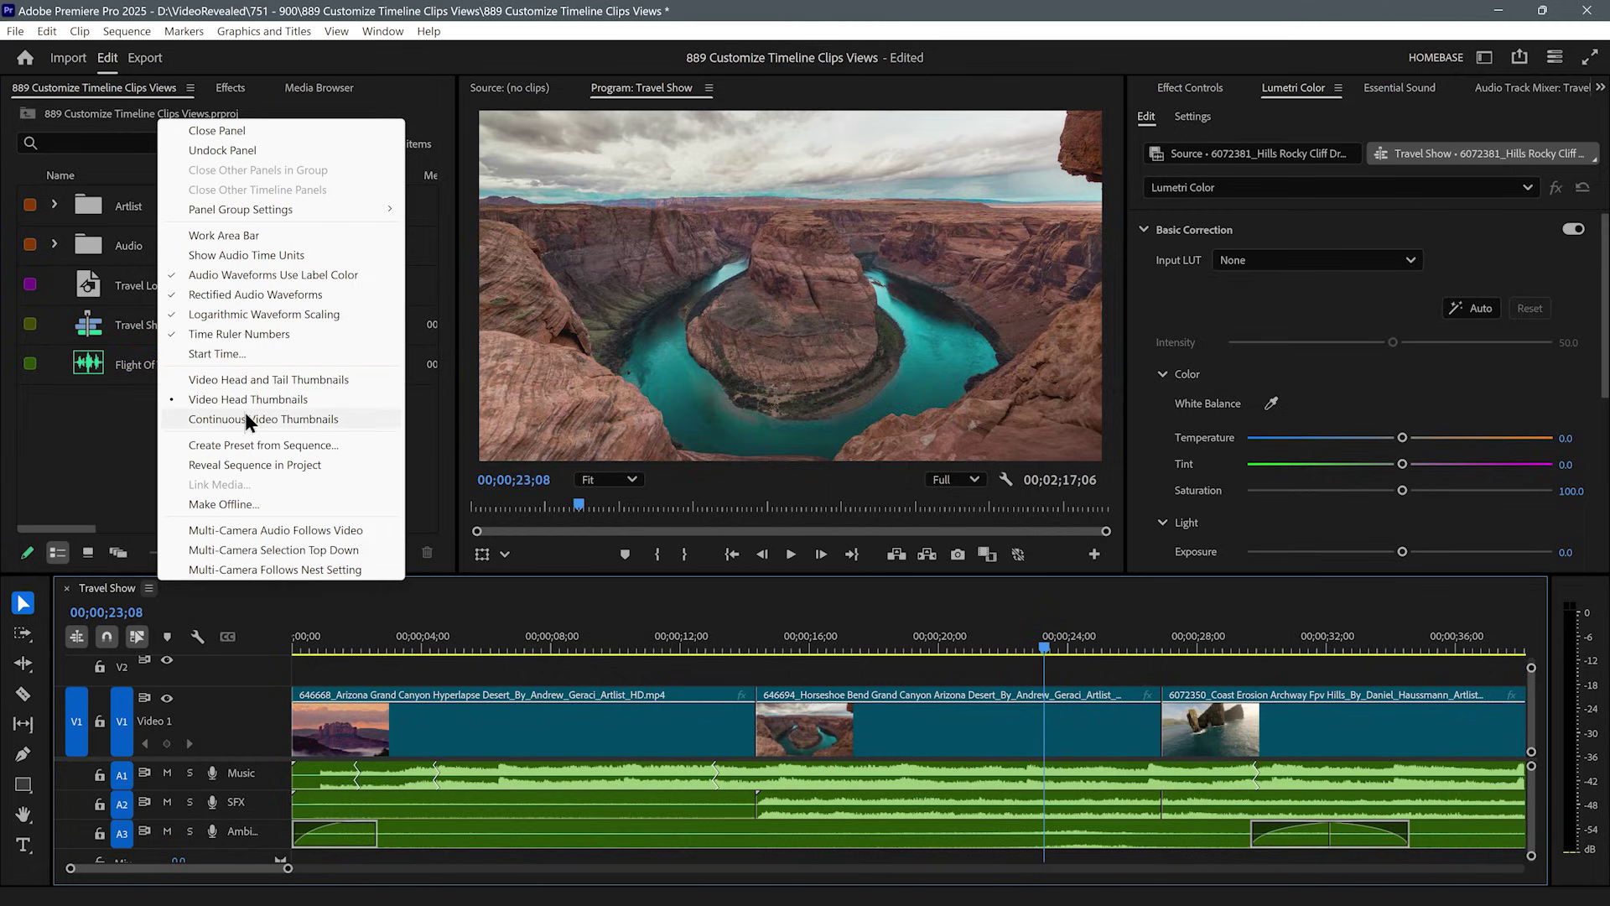
# Switch clips to Continuous Video Thumbnails and scroll through the Travel Show sequence to check
pyautogui.click(270, 419)
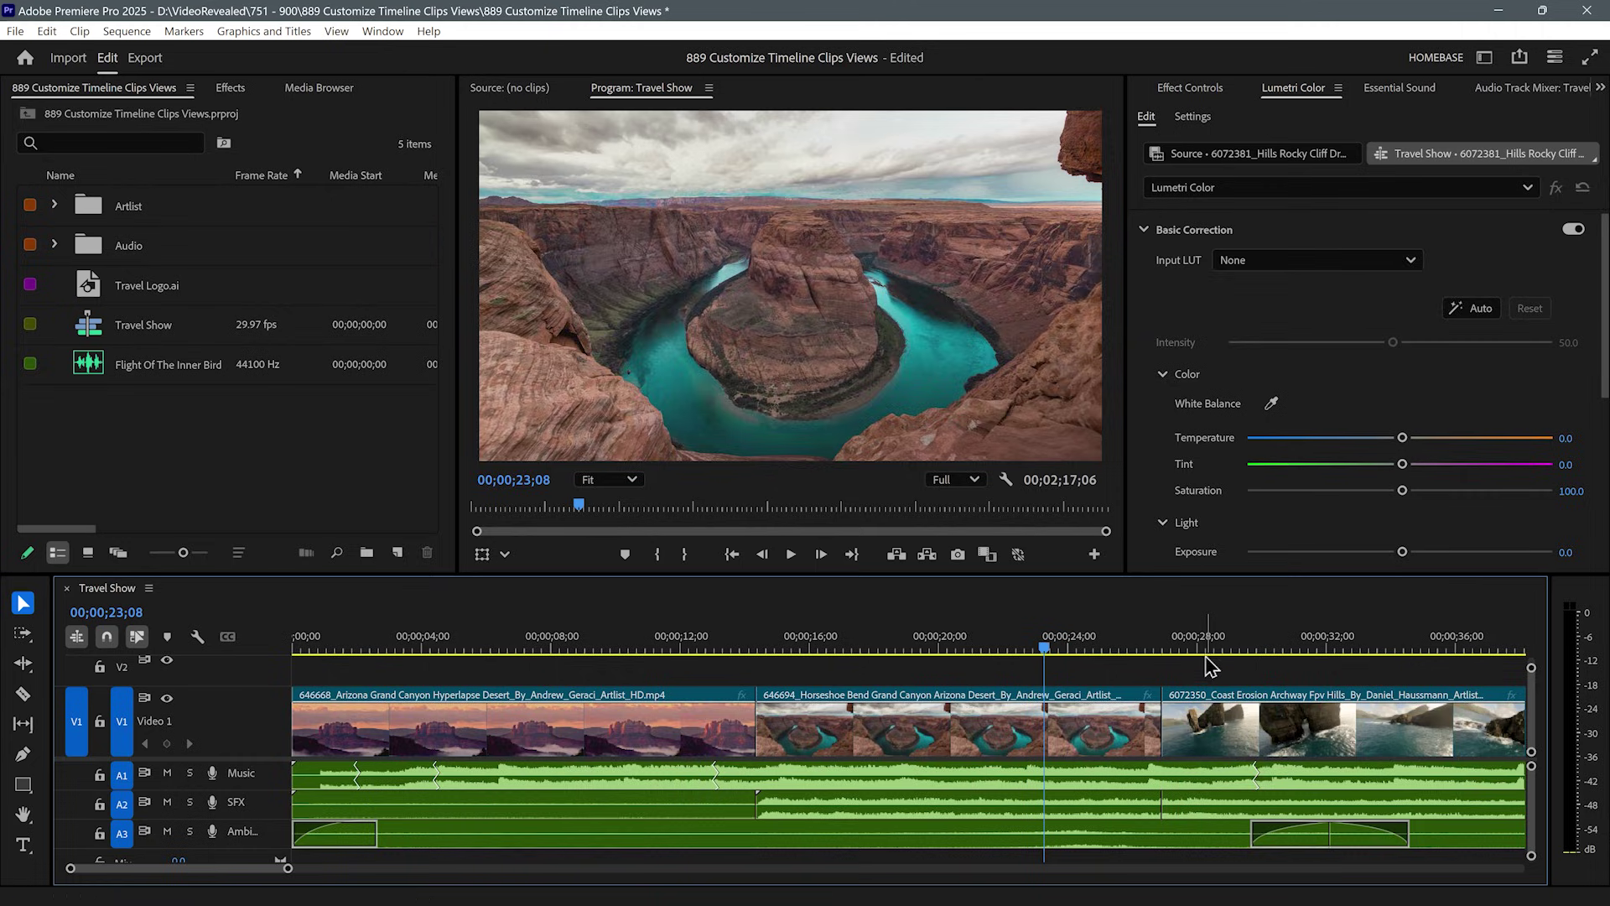
pyautogui.scroll(-5, 1208, 666)
pyautogui.scroll(-3, 1174, 671)
pyautogui.scroll(-5, 1107, 678)
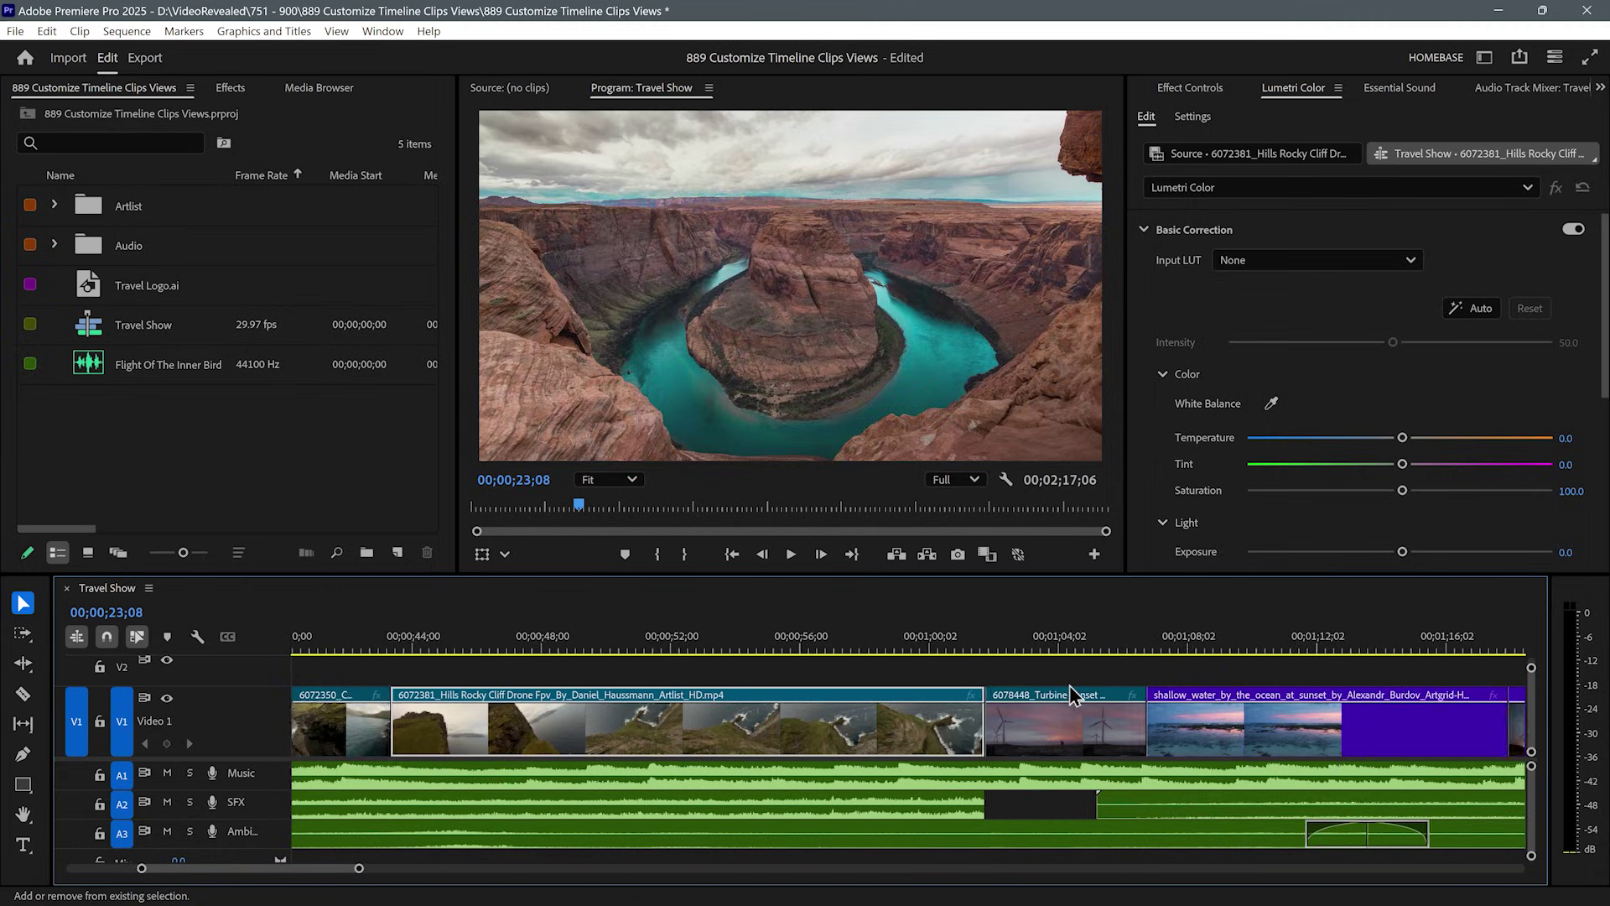
pyautogui.scroll(-5, 1069, 686)
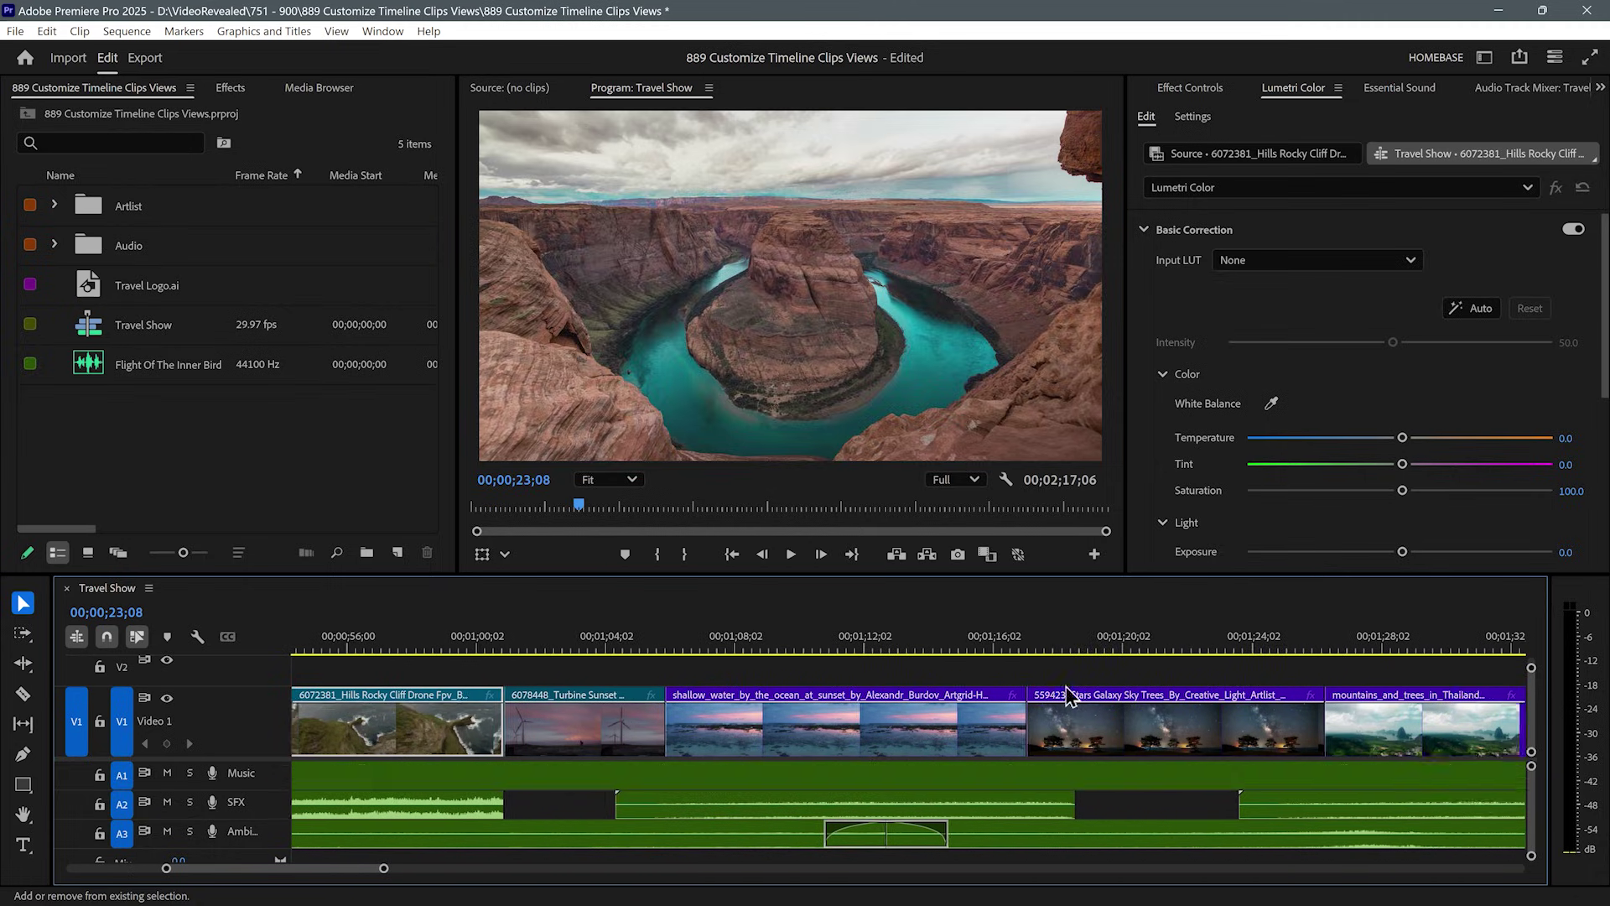
pyautogui.scroll(-3, 1065, 686)
pyautogui.moveTo(358, 874)
pyautogui.mouseDown()
pyautogui.moveTo(419, 879)
pyautogui.moveTo(359, 872)
pyautogui.mouseUp()
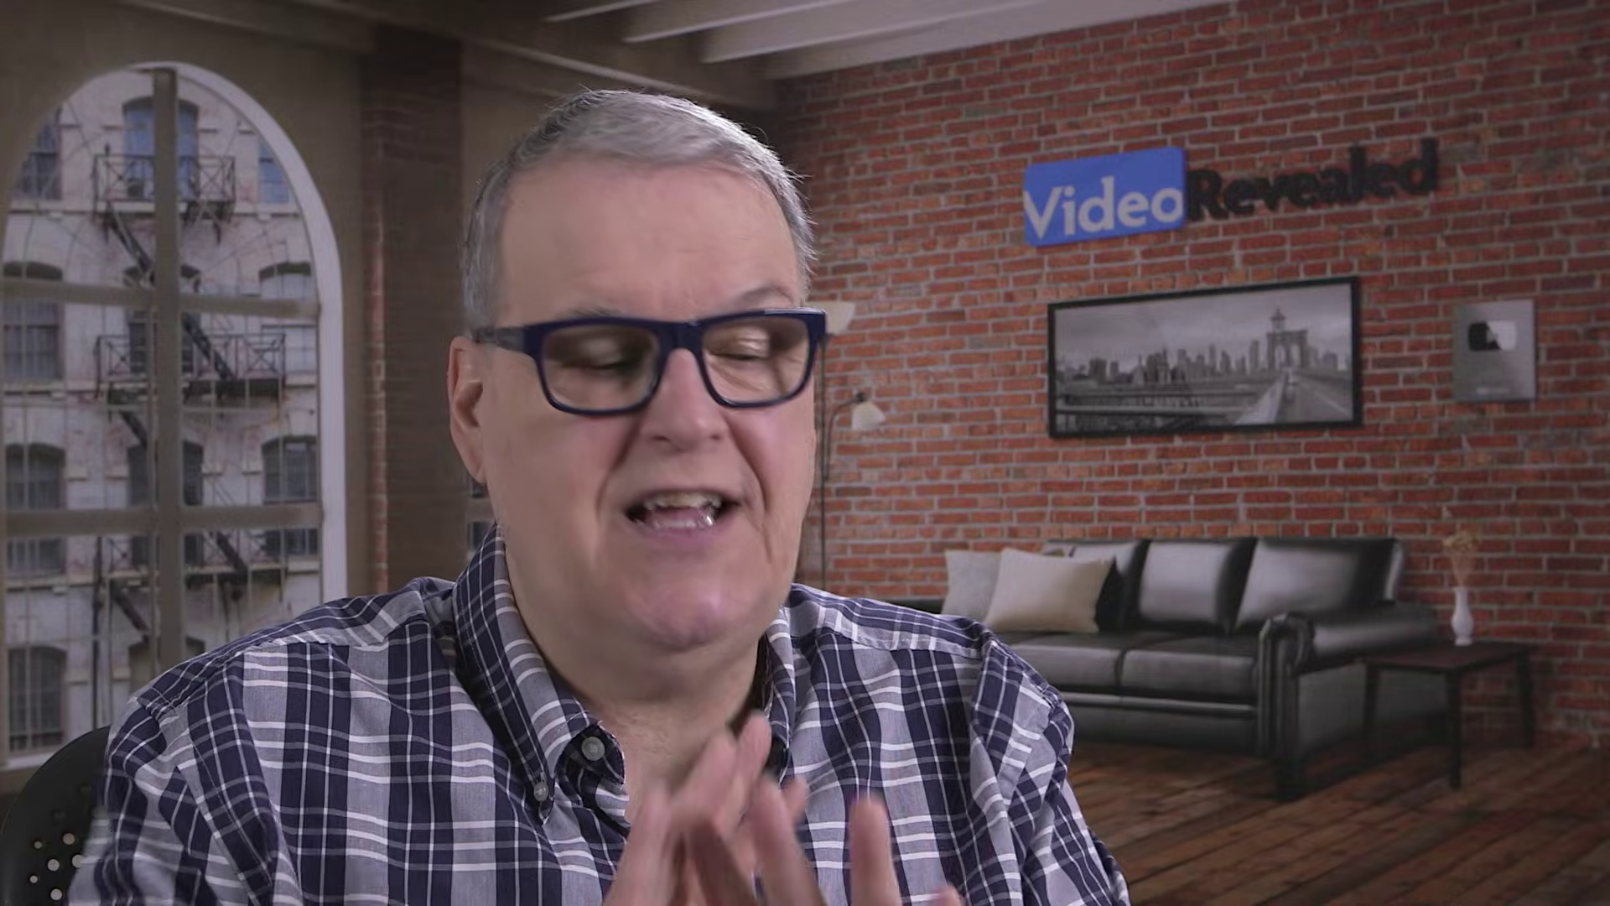
pyautogui.click(148, 587)
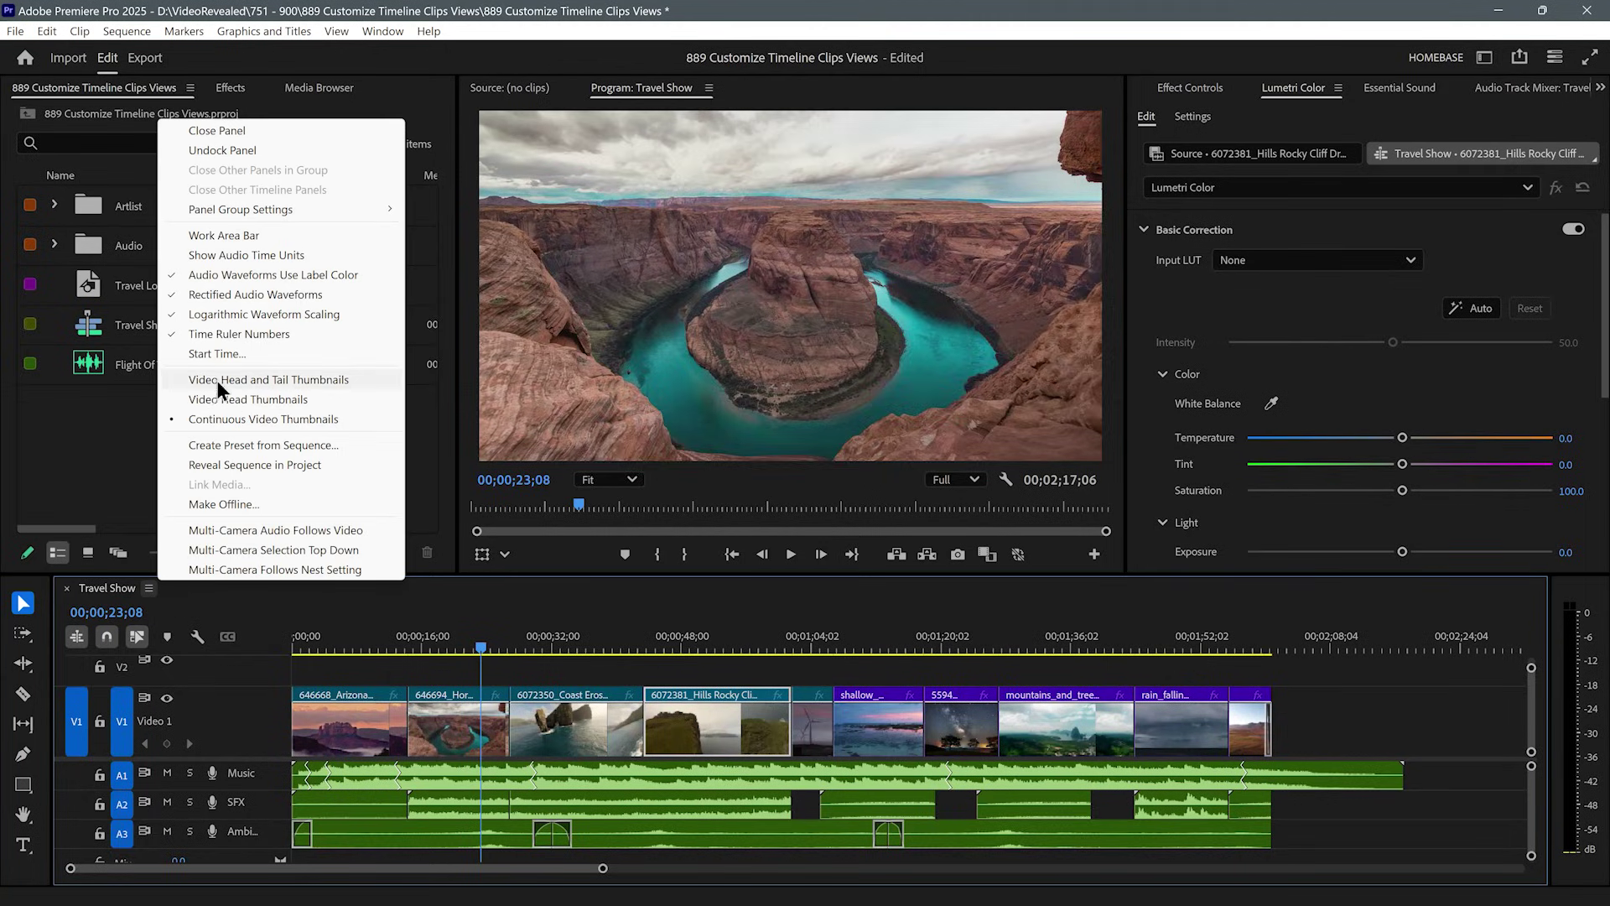
# Choose Video Head and Tail Thumbnails, zoom in, and inspect the Horseshoe Bend and Arizona Grand Canyon clips
pyautogui.click(287, 382)
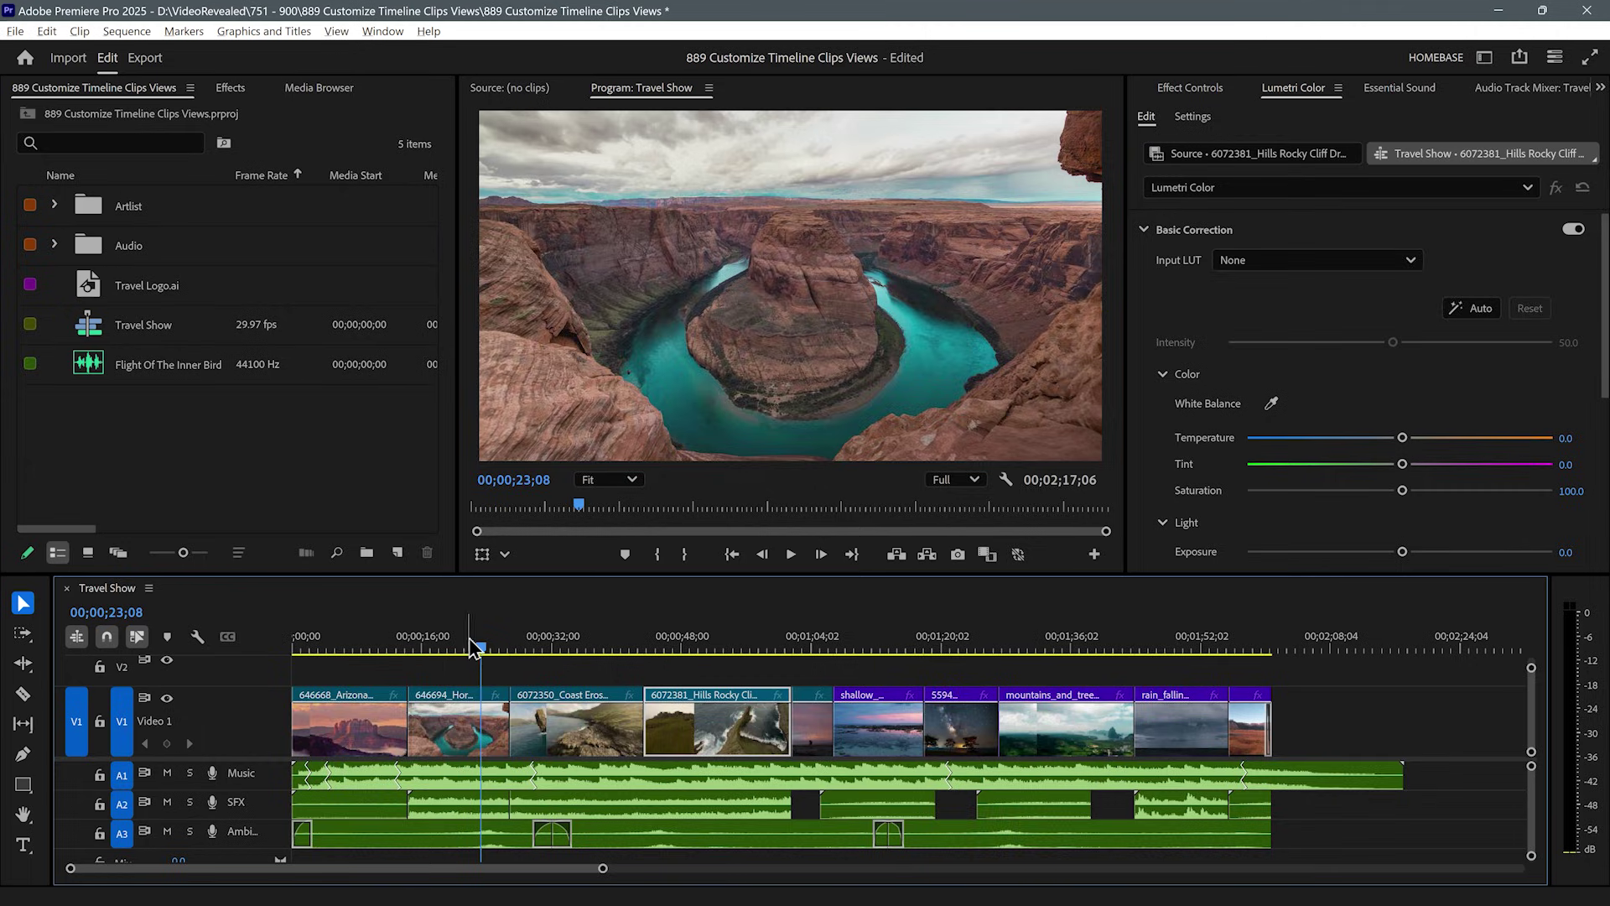
pyautogui.press('=')
pyautogui.press('=')
pyautogui.press('=')
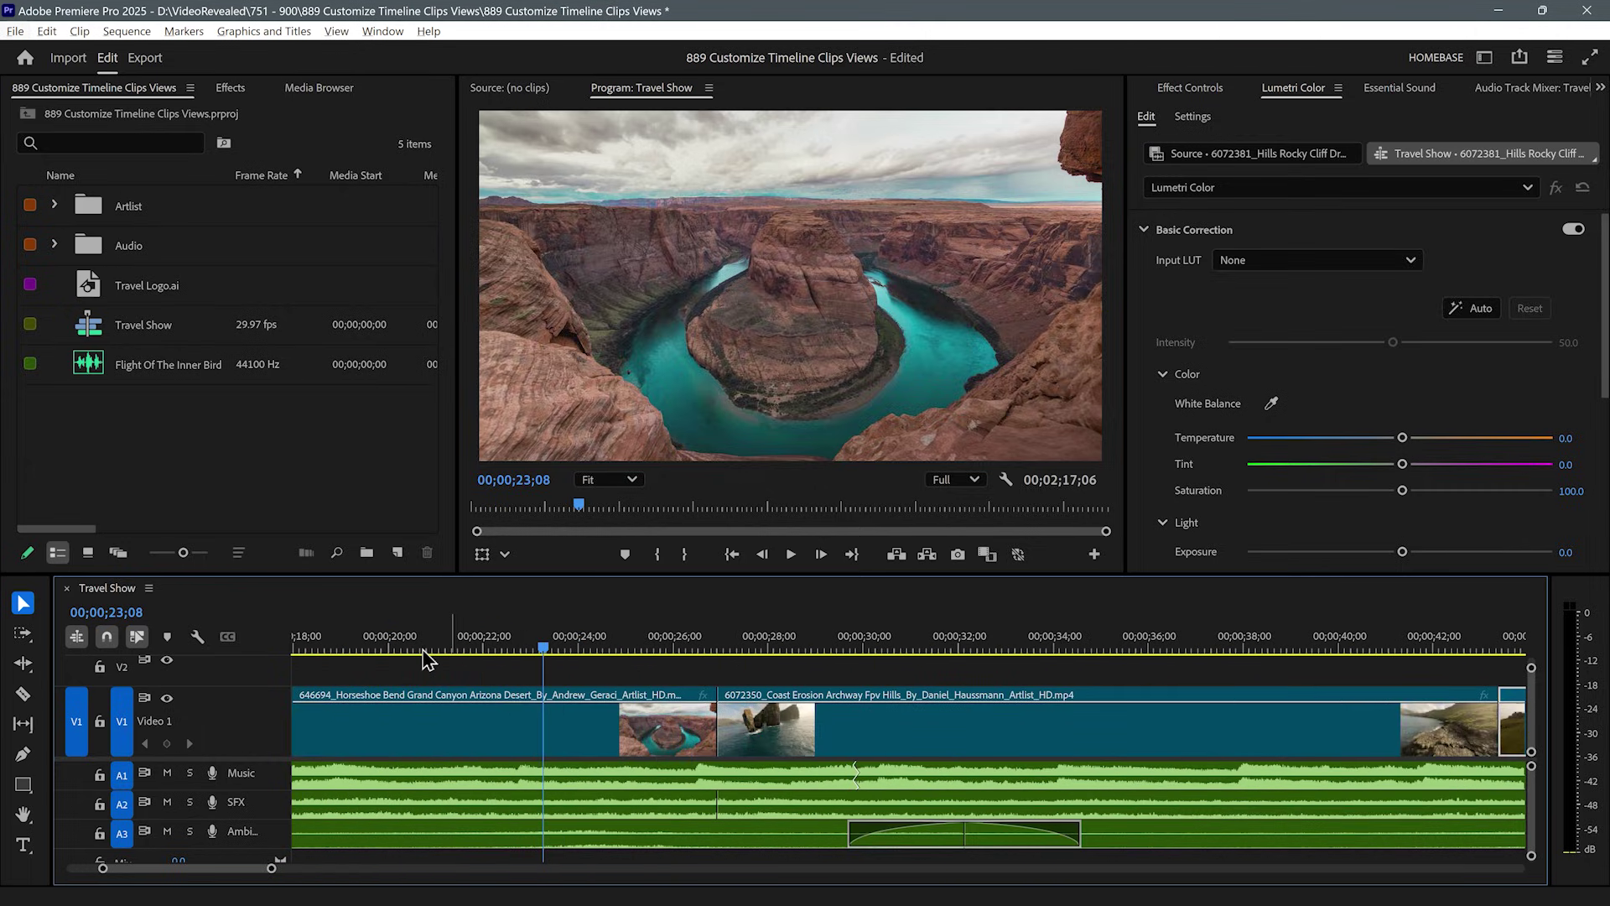
pyautogui.click(430, 674)
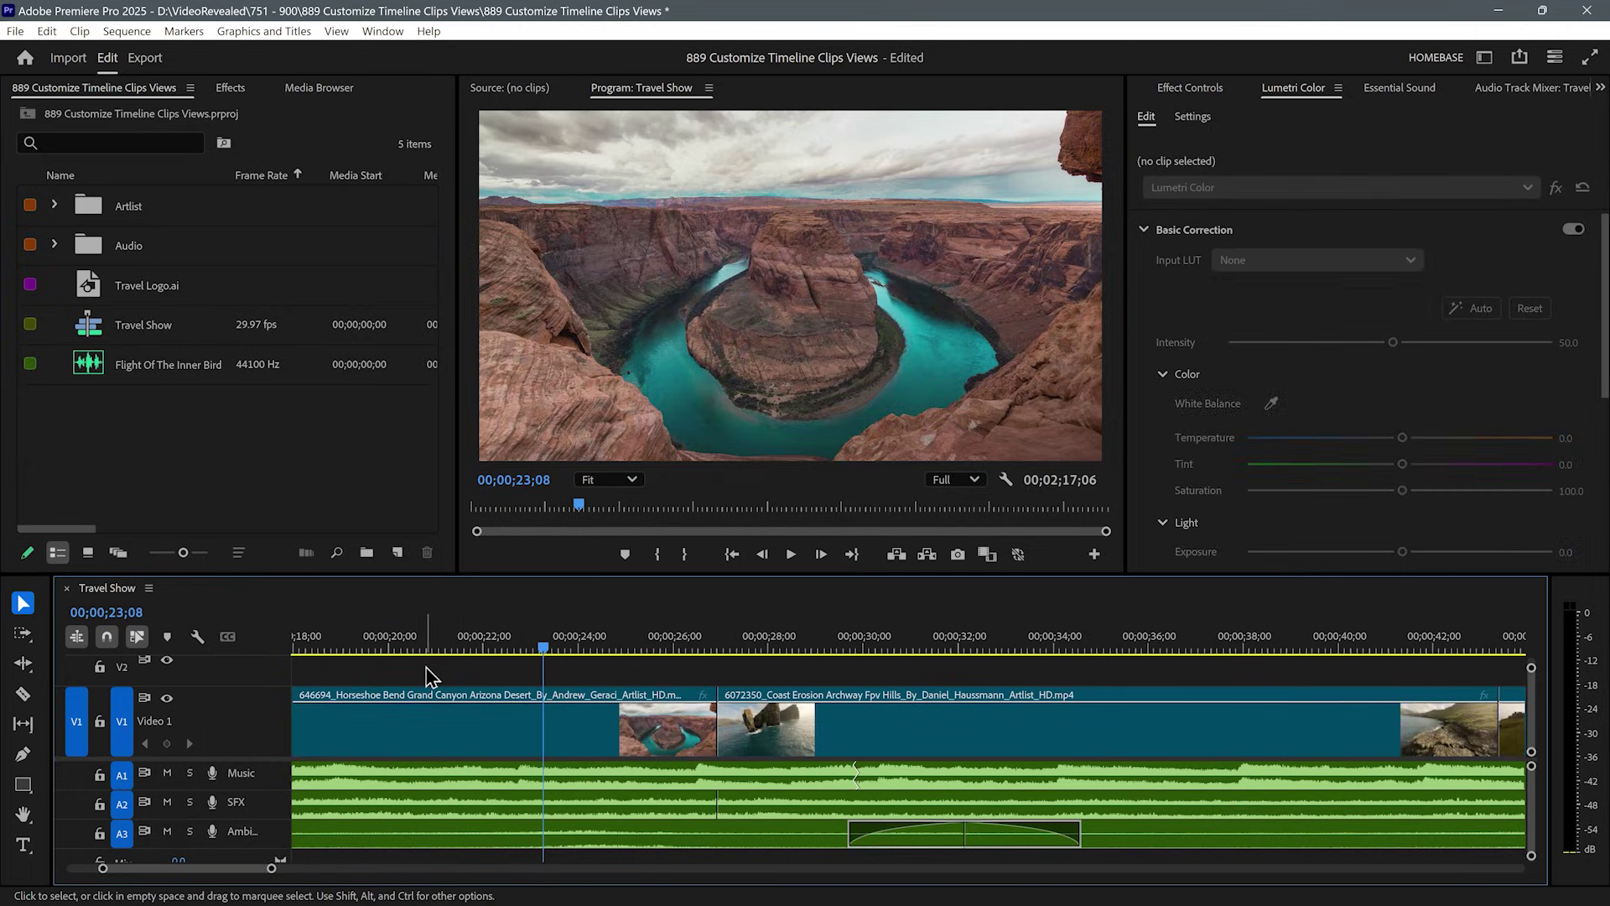
pyautogui.scroll(5, 430, 675)
pyautogui.click(593, 742)
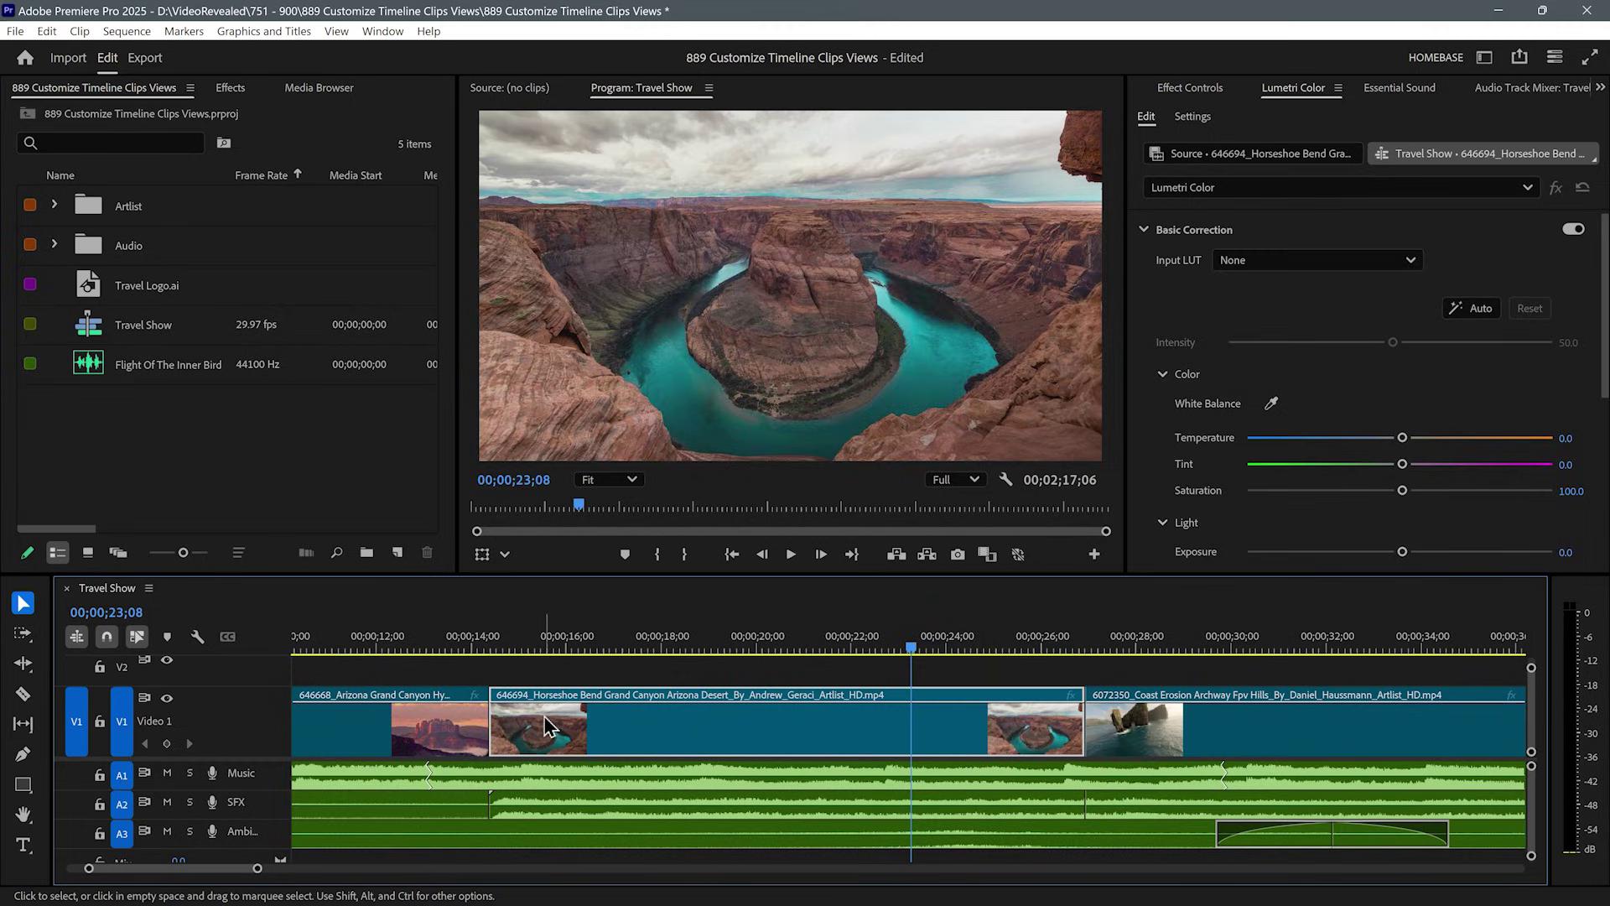
pyautogui.scroll(6, 547, 726)
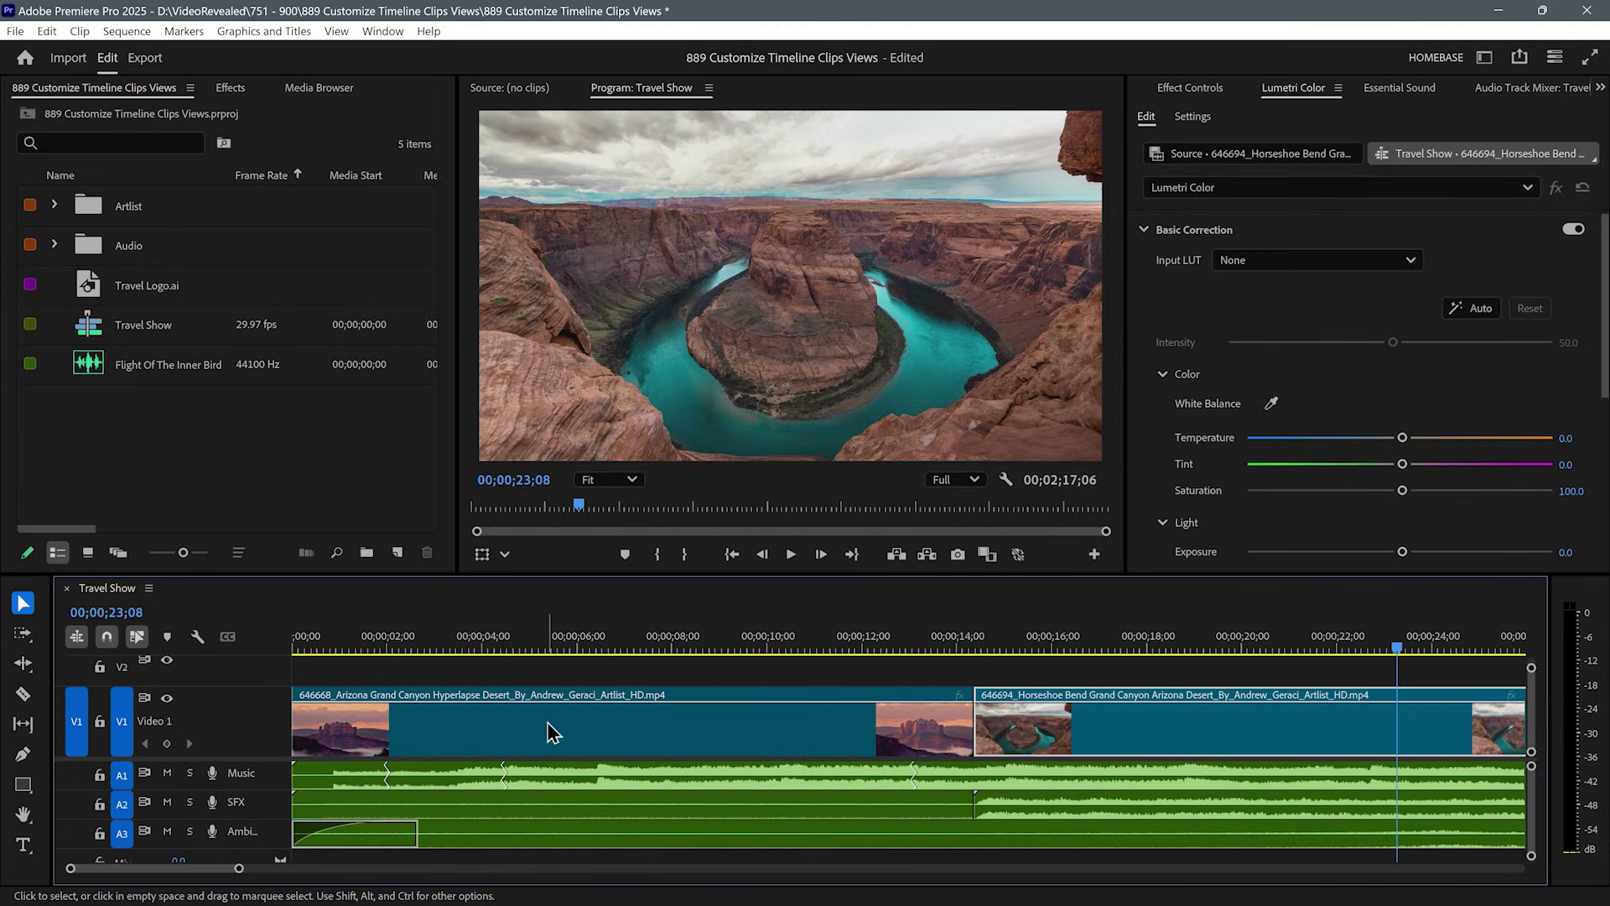
pyautogui.click(751, 743)
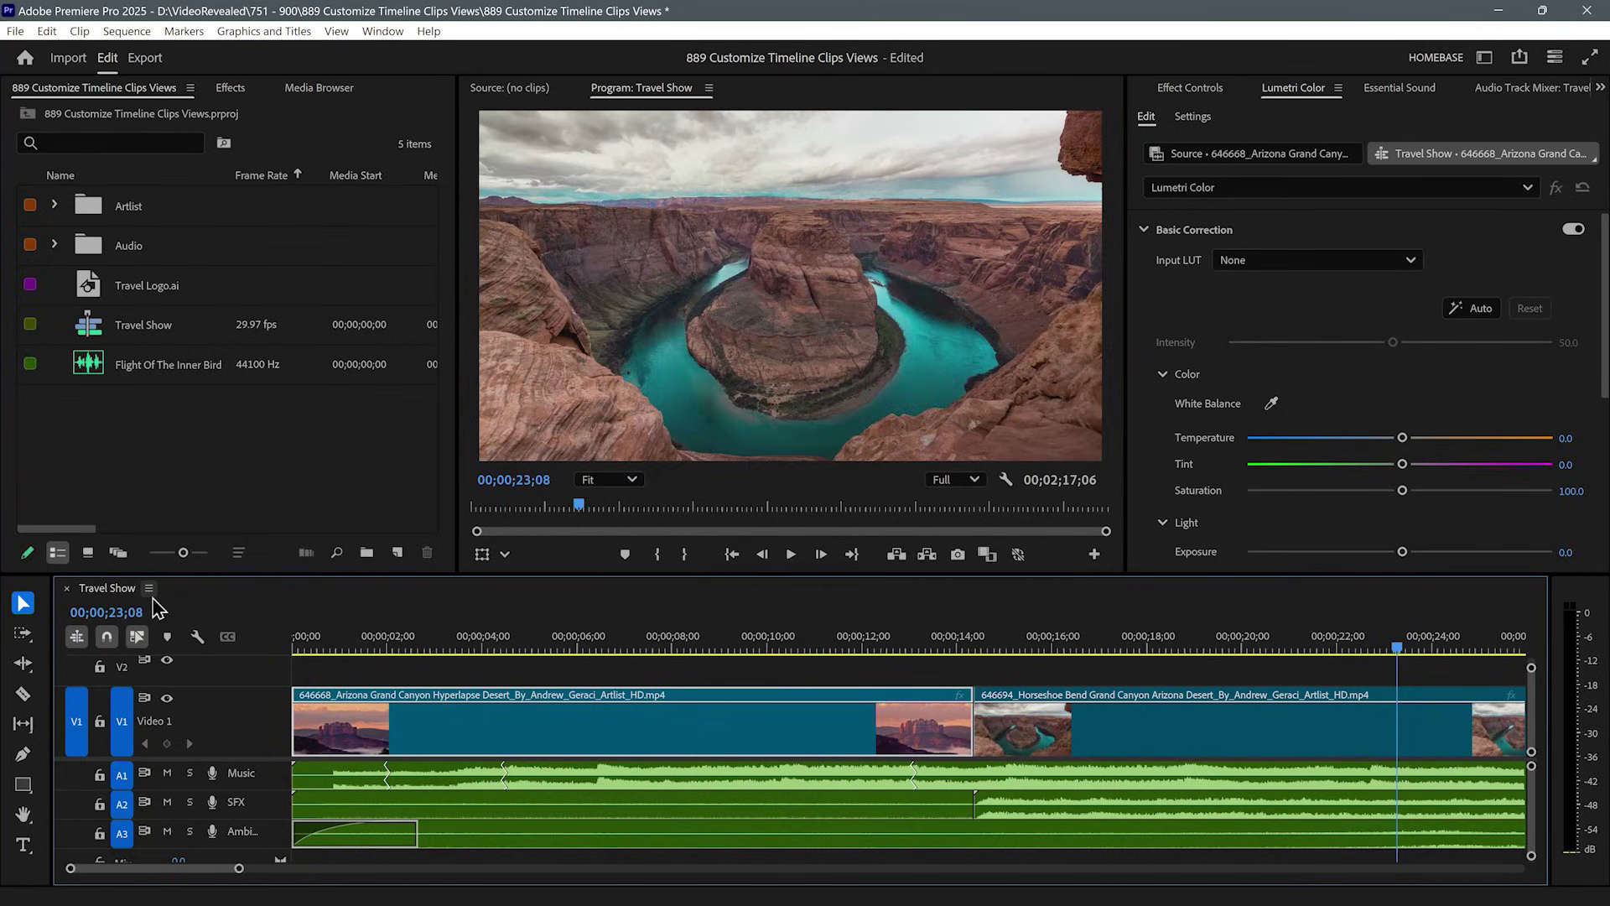
# Show the Timeline panel menu listing the thumbnail display choices
pyautogui.click(149, 587)
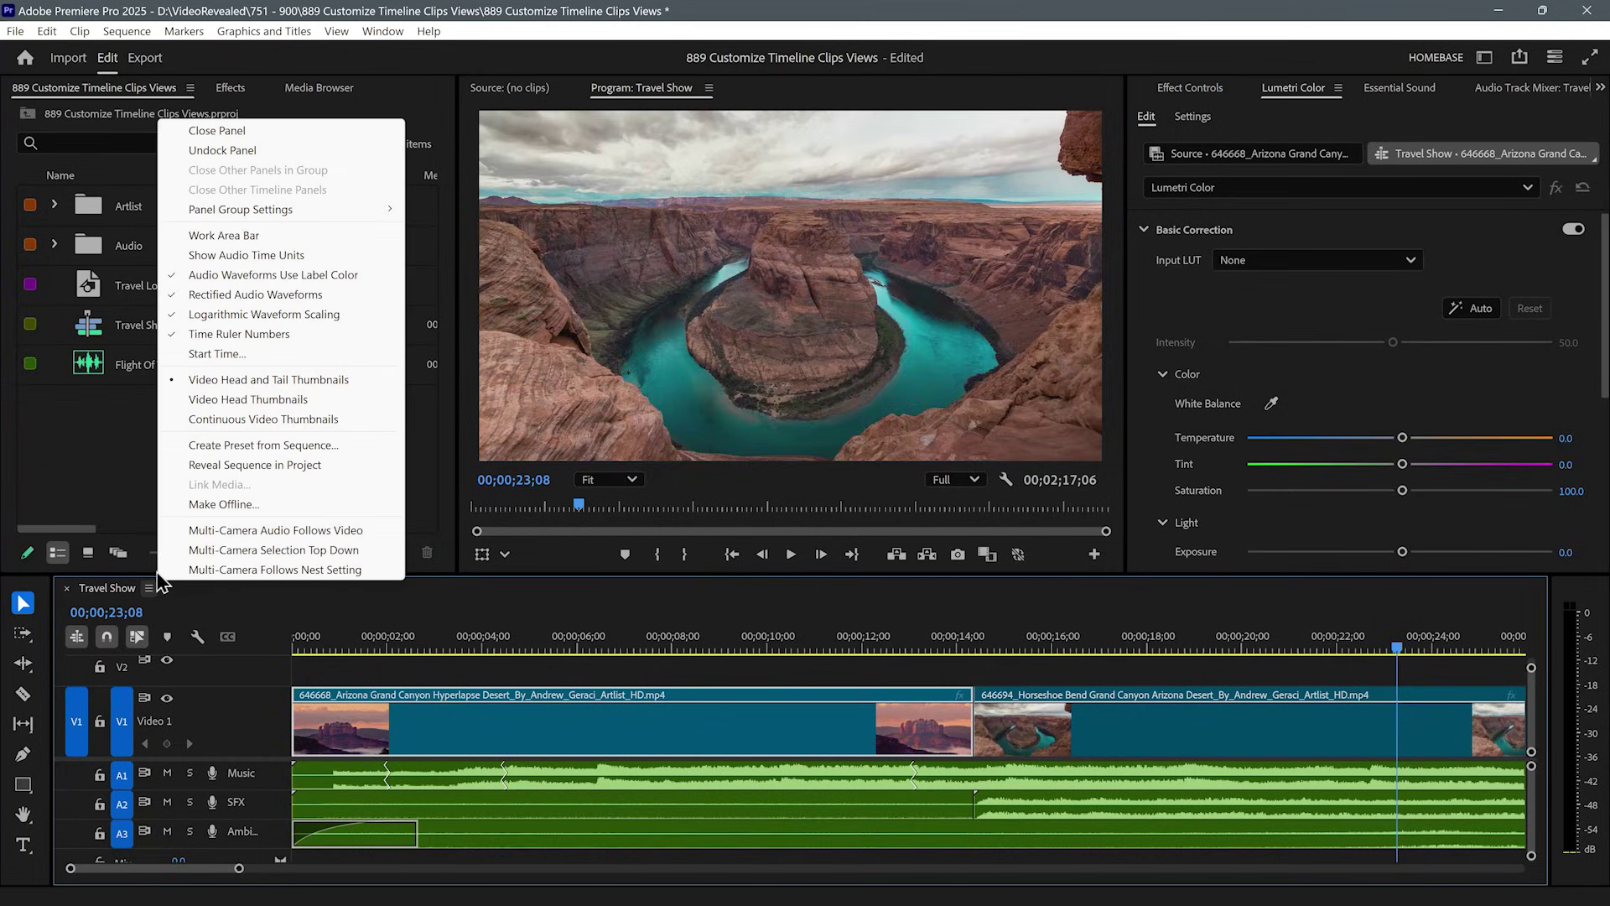
# Choose Video Head Thumbnails, zoom out, and test the first clip's opacity, leaving it at 100
pyautogui.click(233, 398)
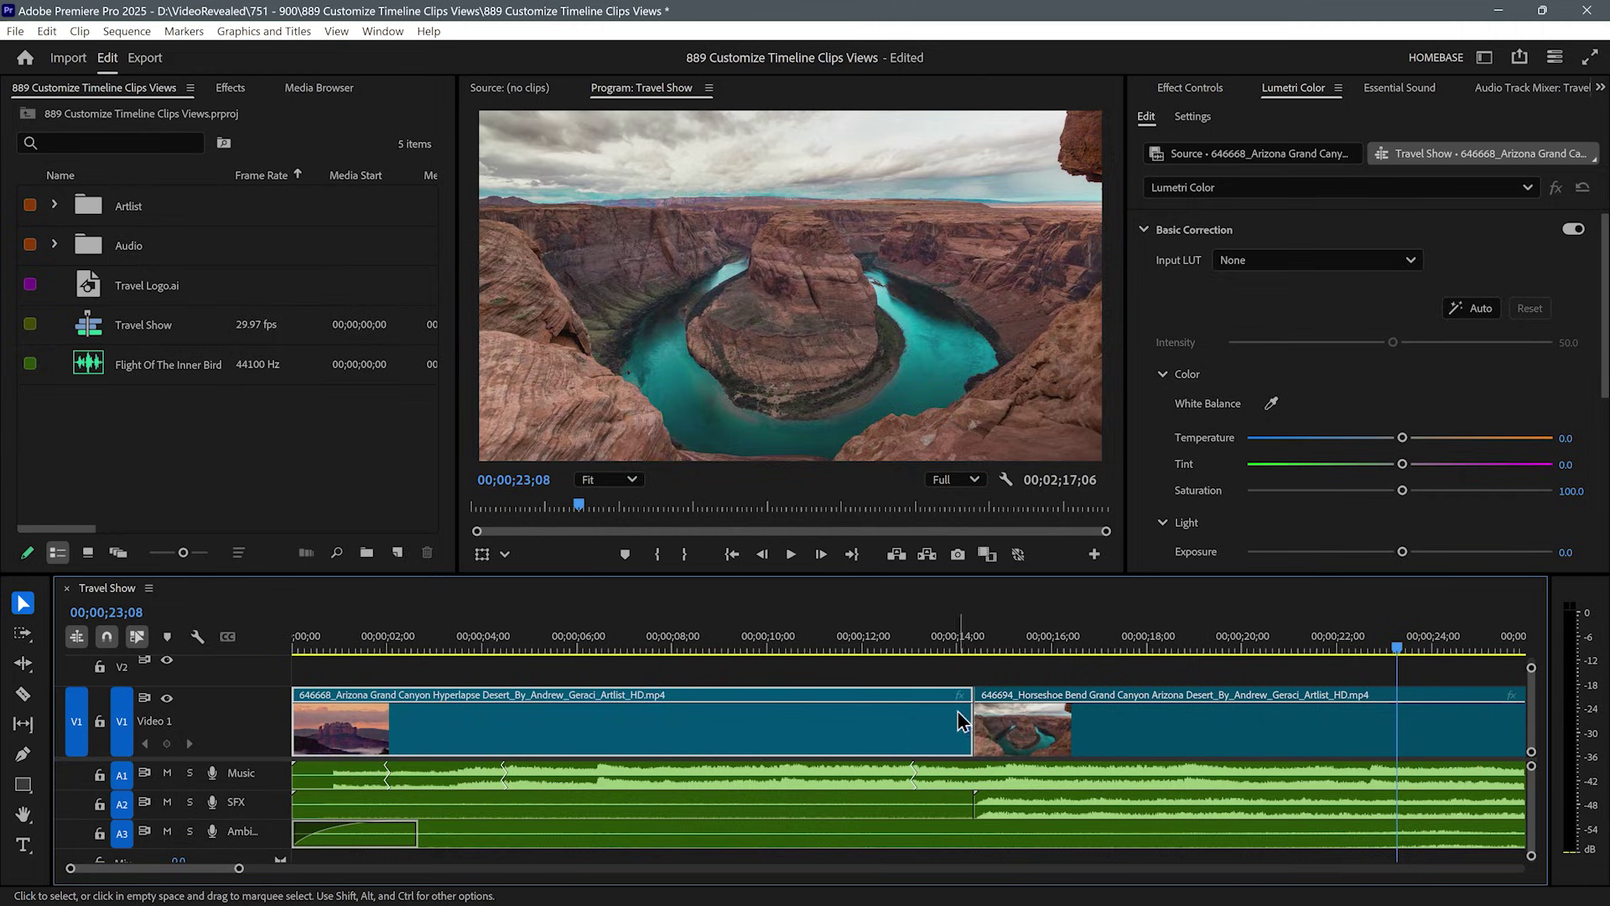
pyautogui.press('\\')
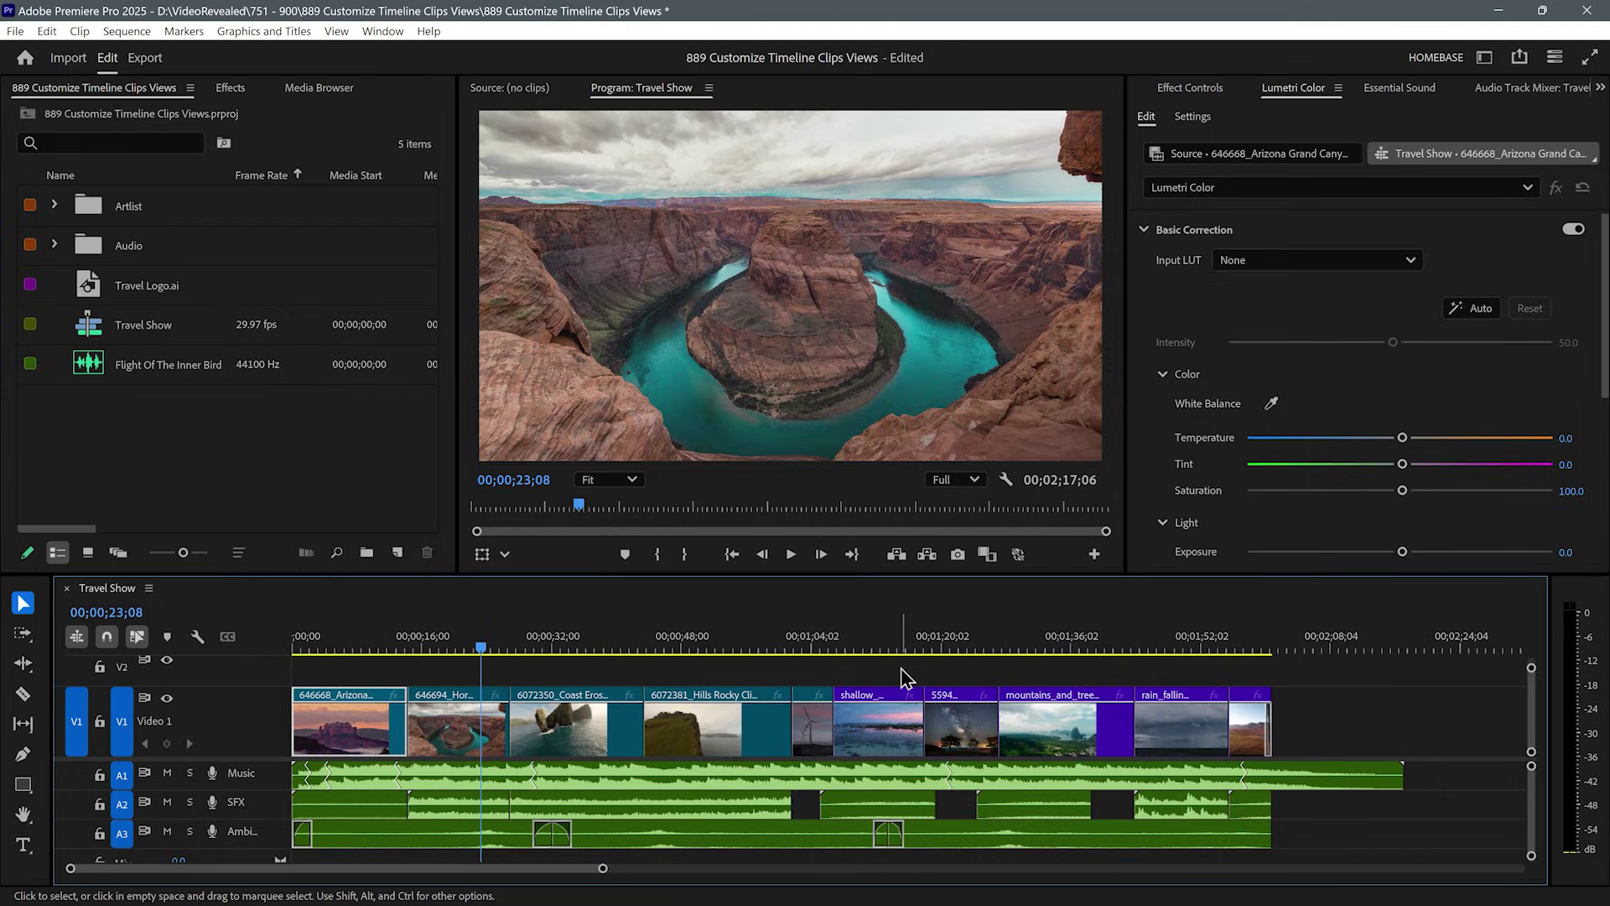
pyautogui.scroll(8, 331, 679)
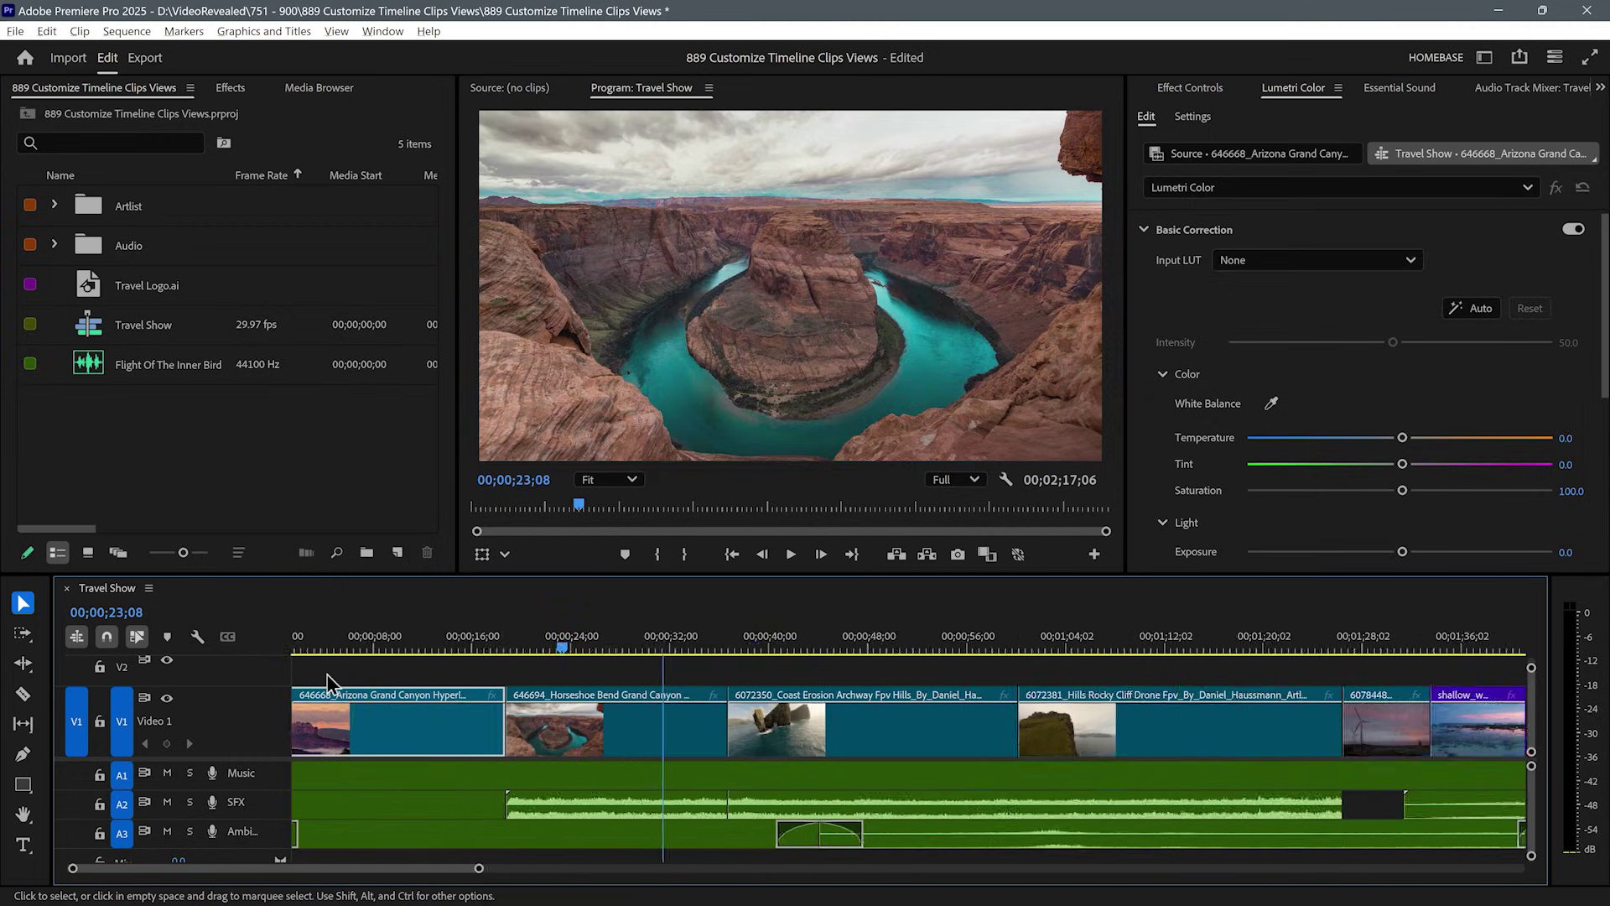
pyautogui.scroll(-2, 334, 679)
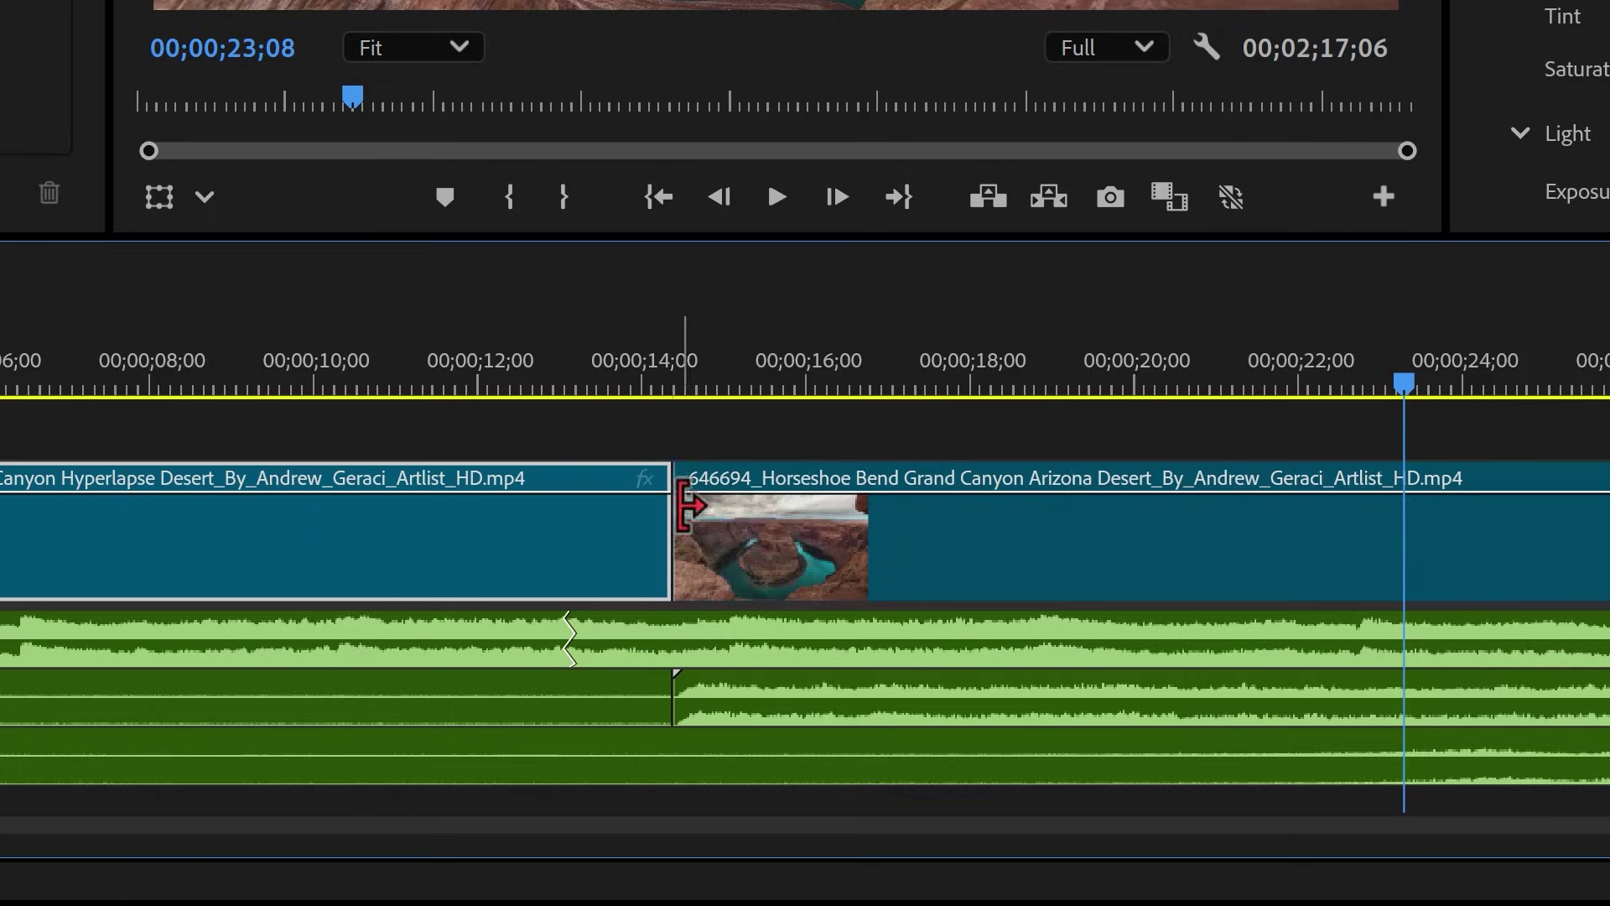
pyautogui.moveTo(656, 495)
pyautogui.mouseDown()
pyautogui.moveTo(671, 553)
pyautogui.moveTo(671, 493)
pyautogui.mouseUp()
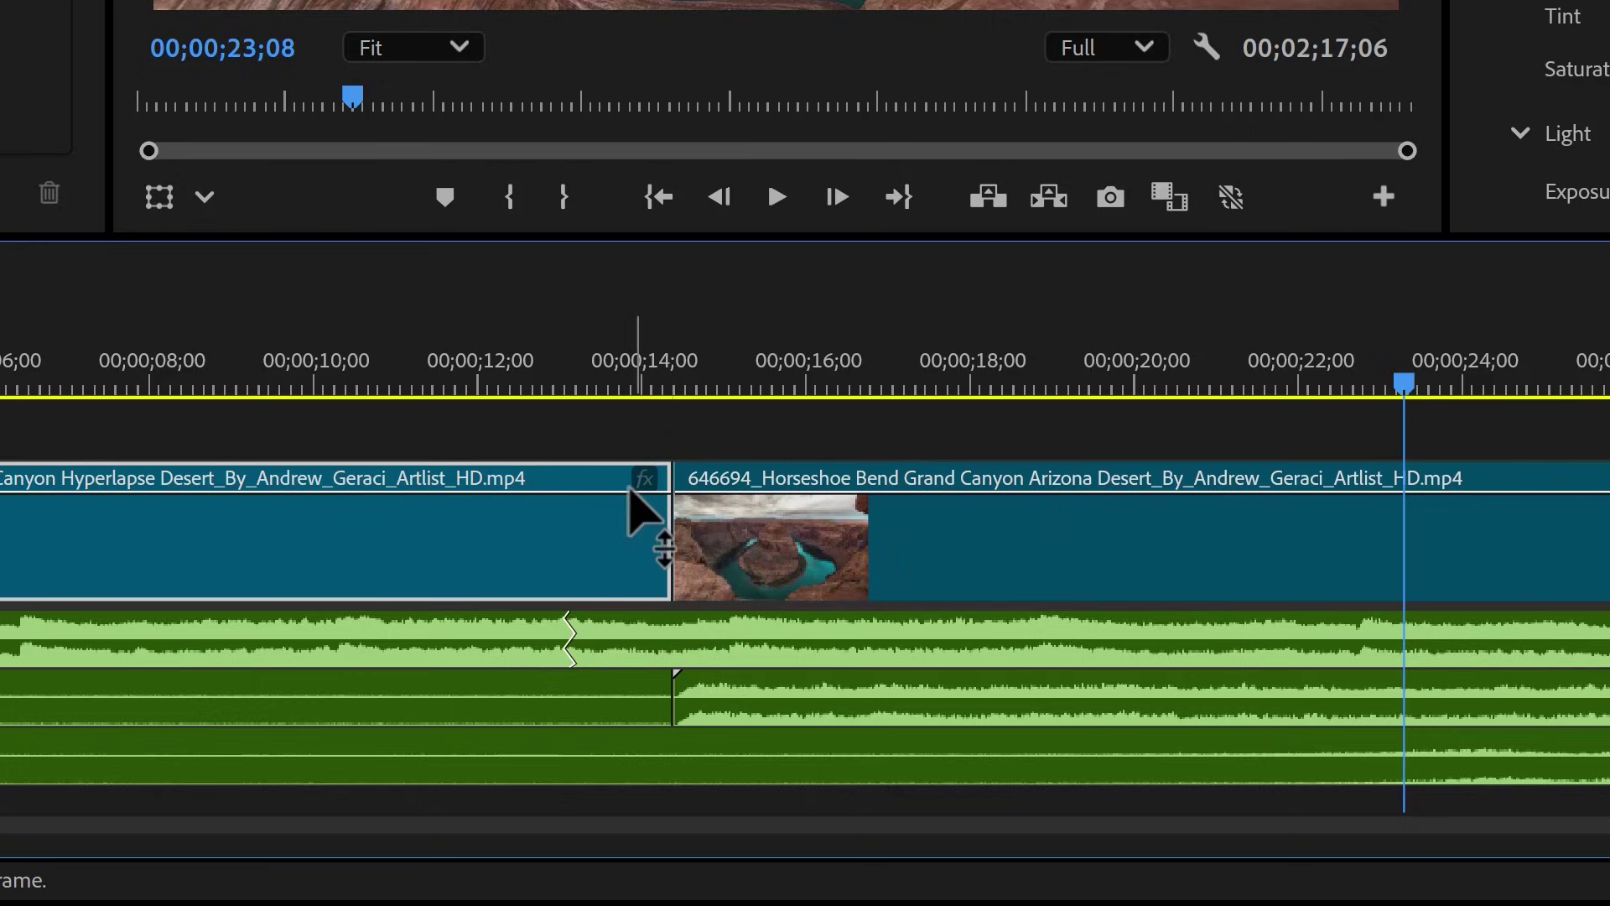
pyautogui.moveTo(625, 498)
pyautogui.mouseDown()
pyautogui.moveTo(650, 562)
pyautogui.moveTo(652, 493)
pyautogui.mouseUp()
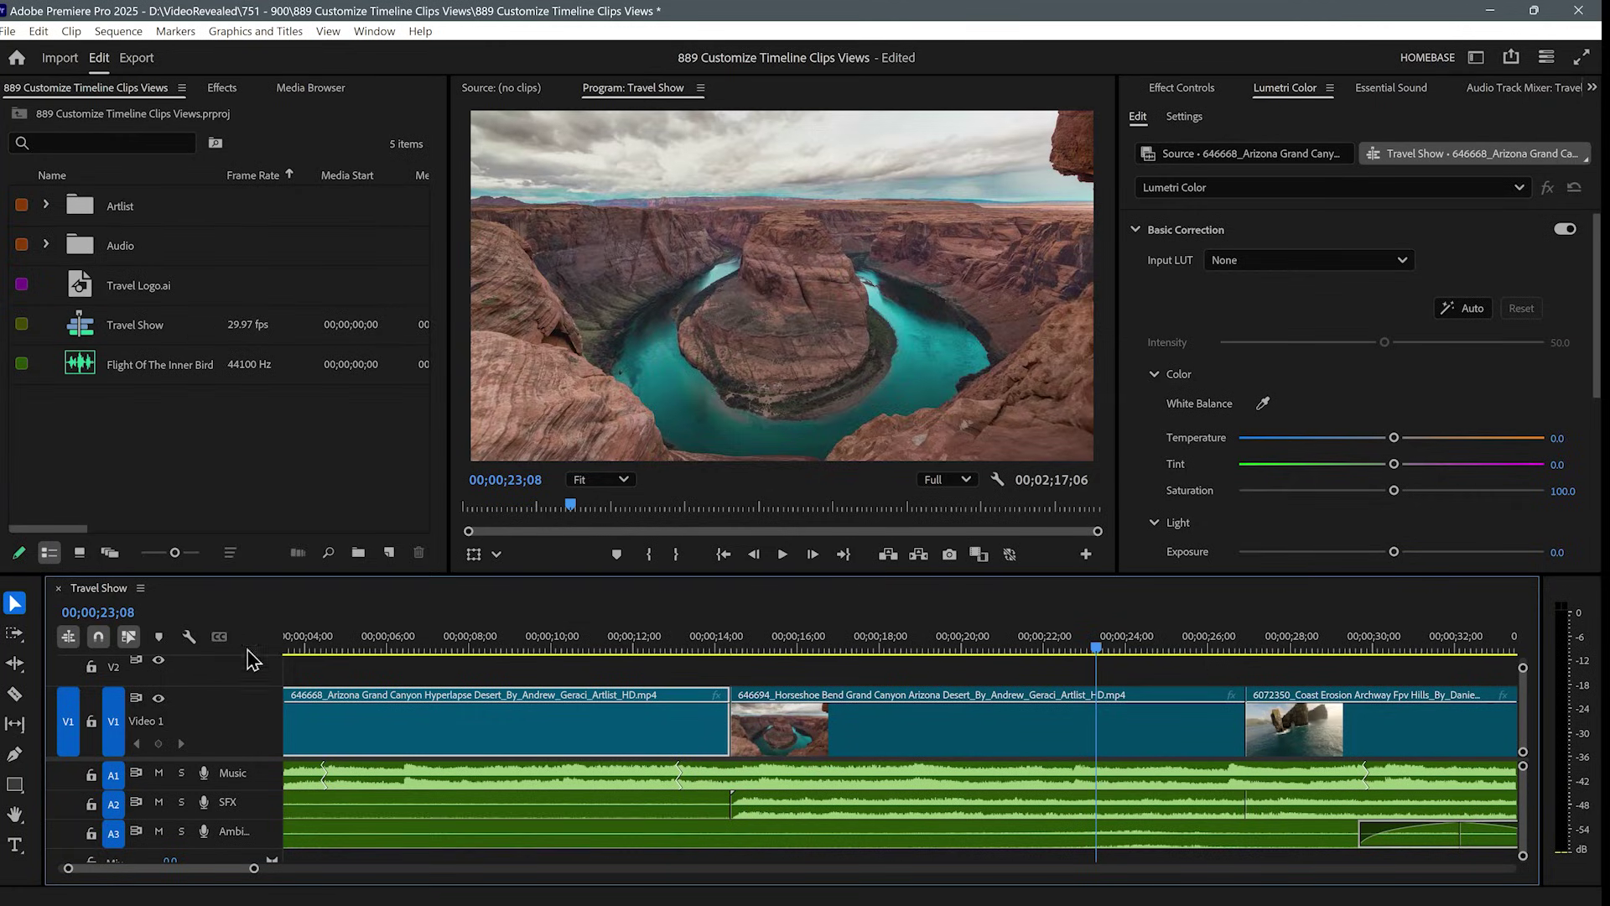
# Hide video keyframes on the timeline and trim the first clip's end earlier
pyautogui.click(188, 637)
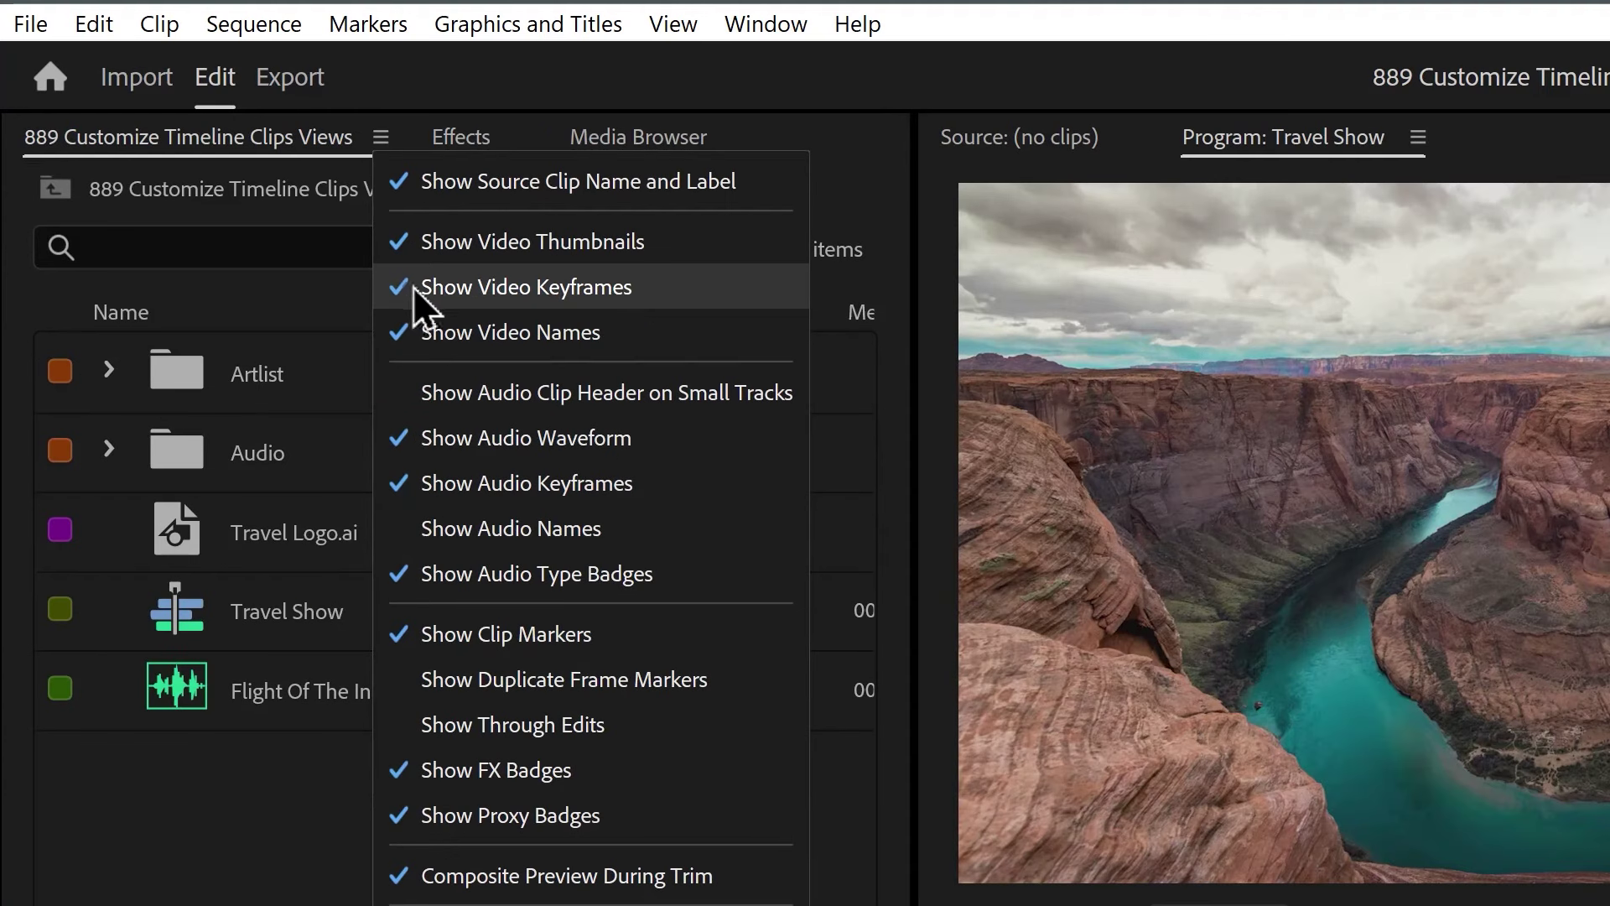
pyautogui.click(626, 287)
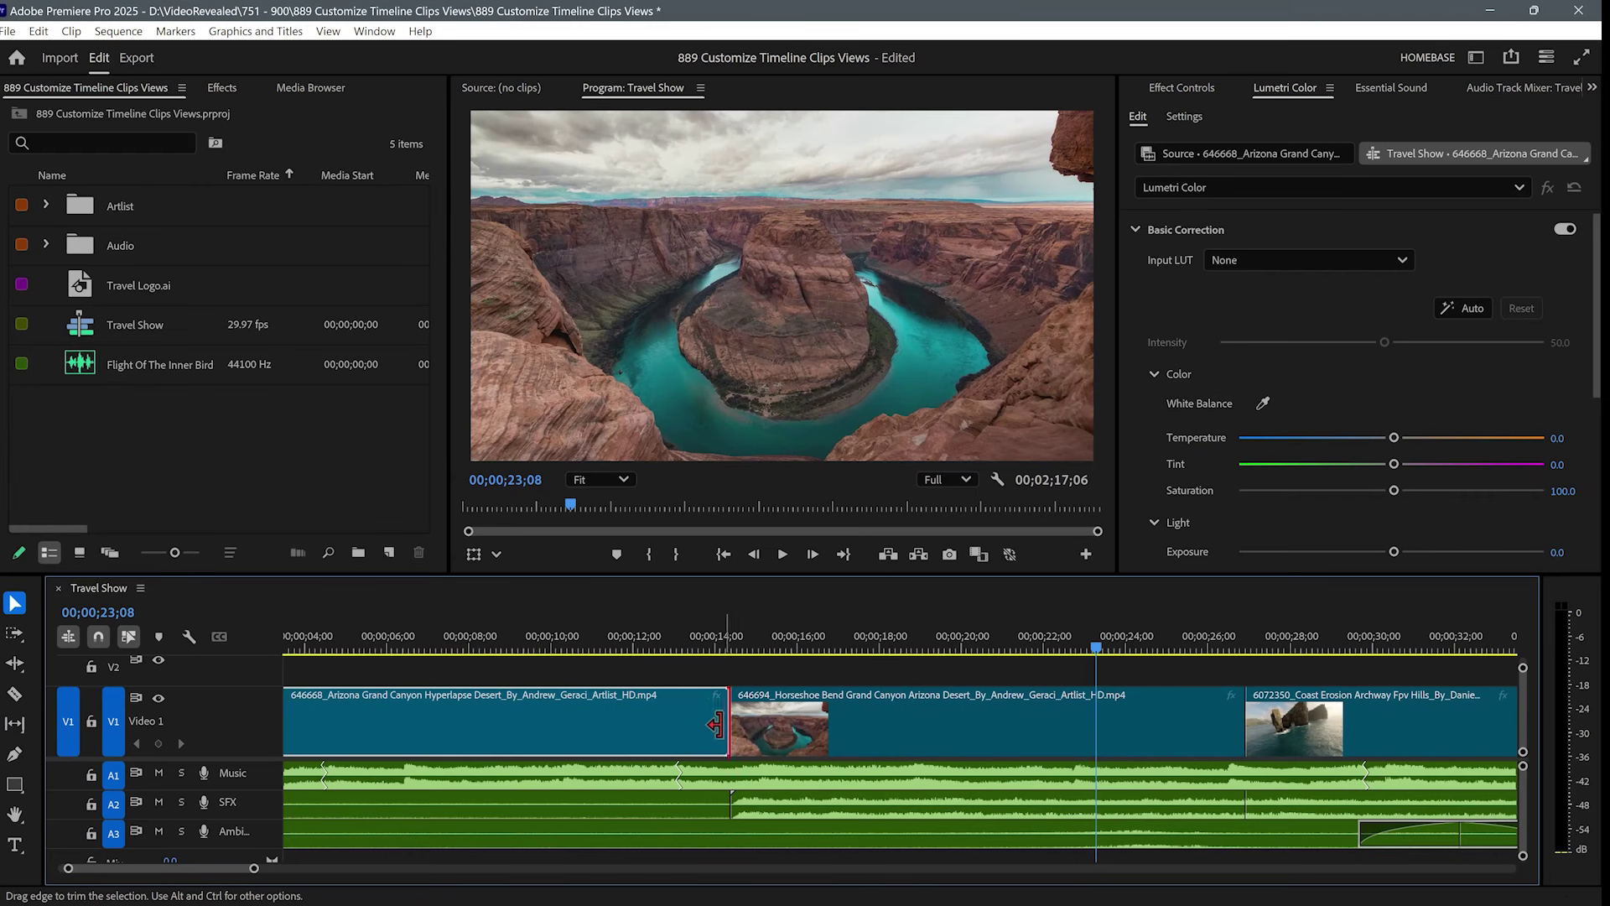
pyautogui.moveTo(727, 723); pyautogui.dragTo(760, 731)
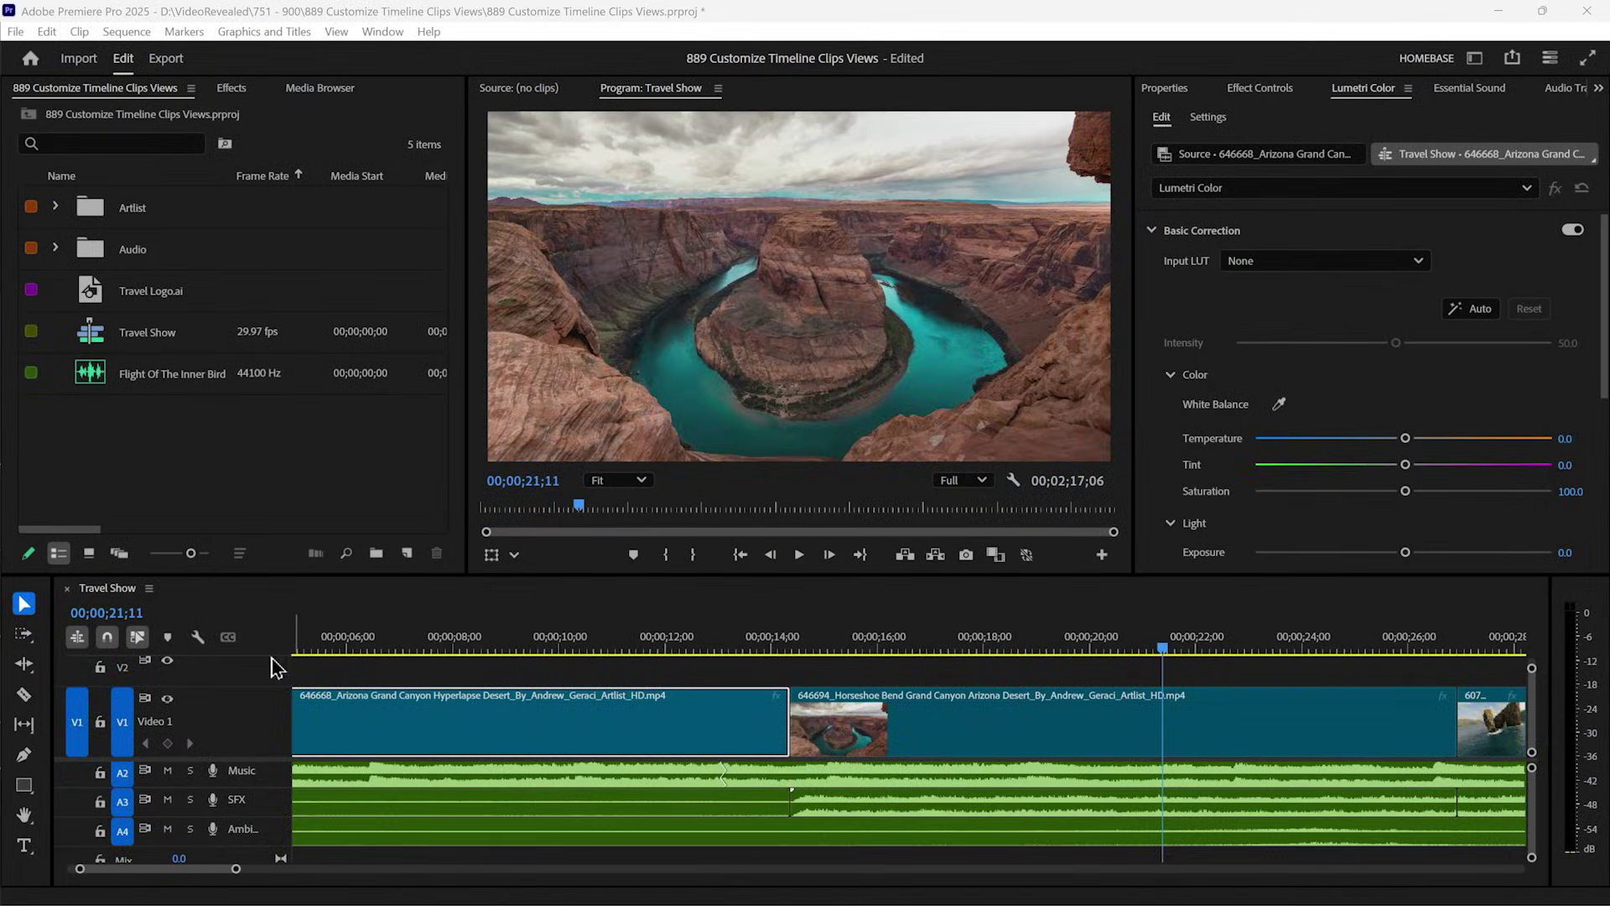
# Turn off Show Video Thumbnails, Show Video Names and Show Audio Waveform in the wrench menu
pyautogui.click(196, 639)
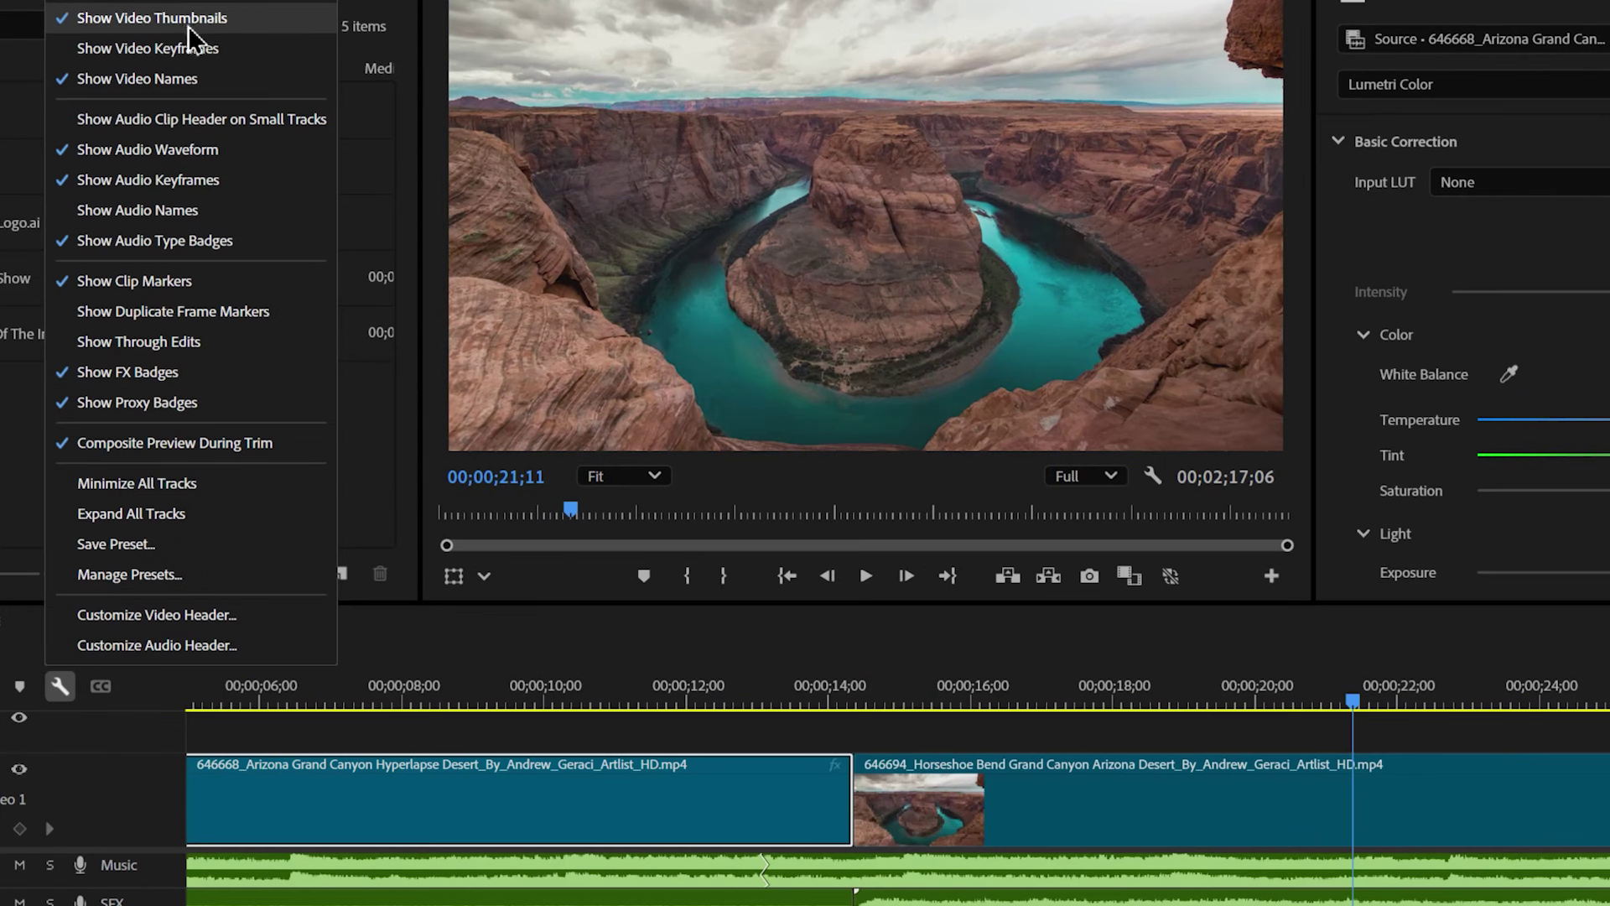
pyautogui.click(191, 25)
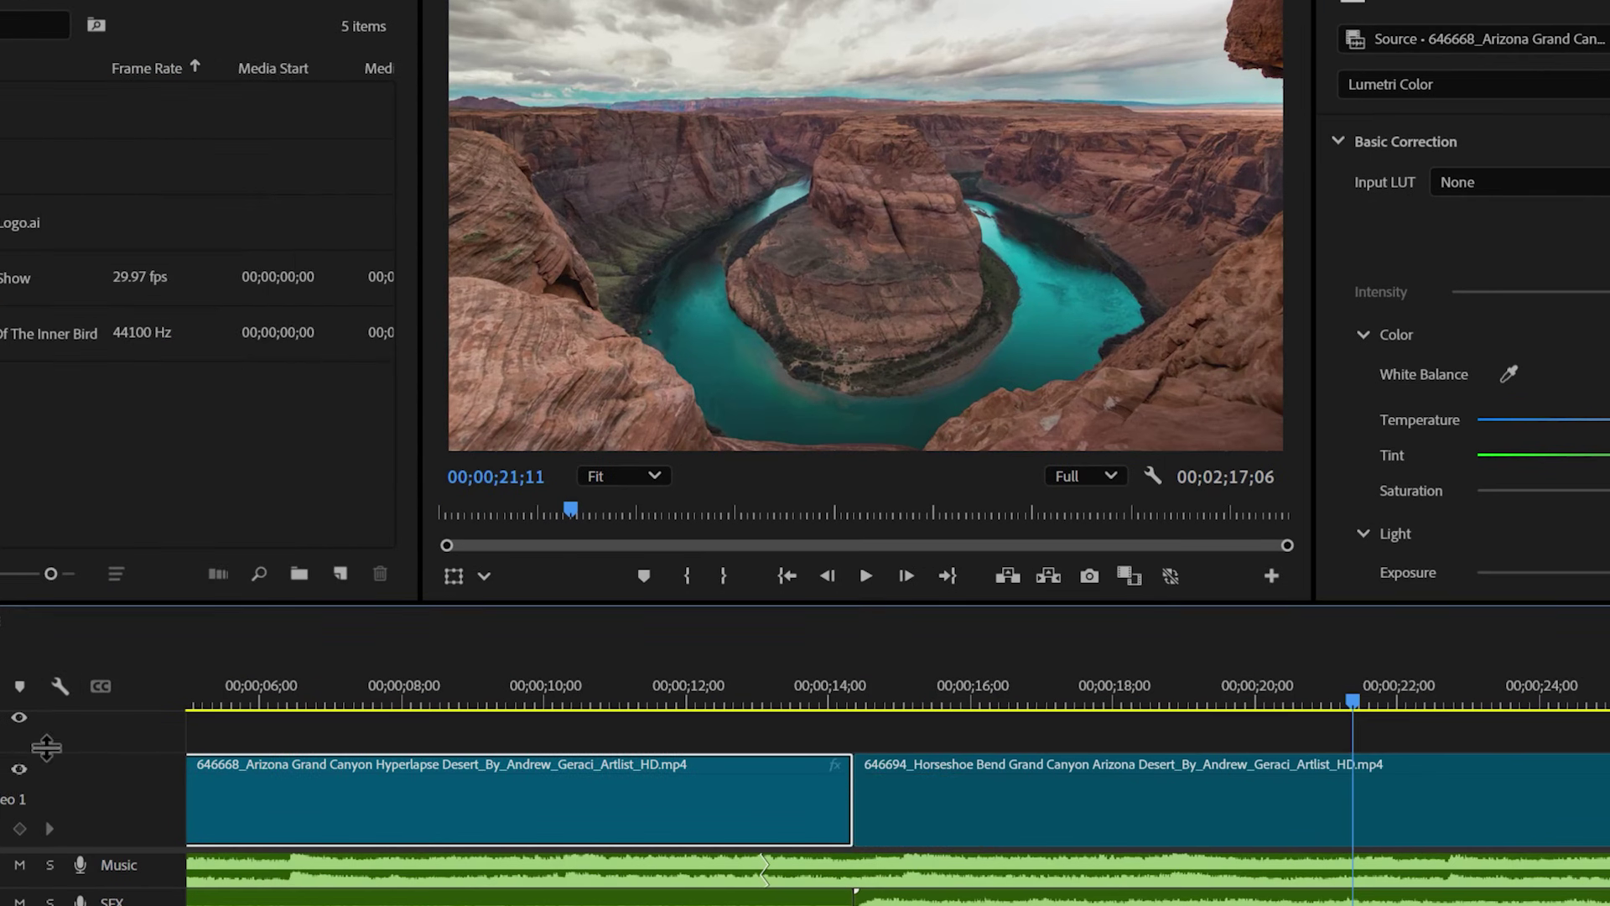
pyautogui.click(59, 686)
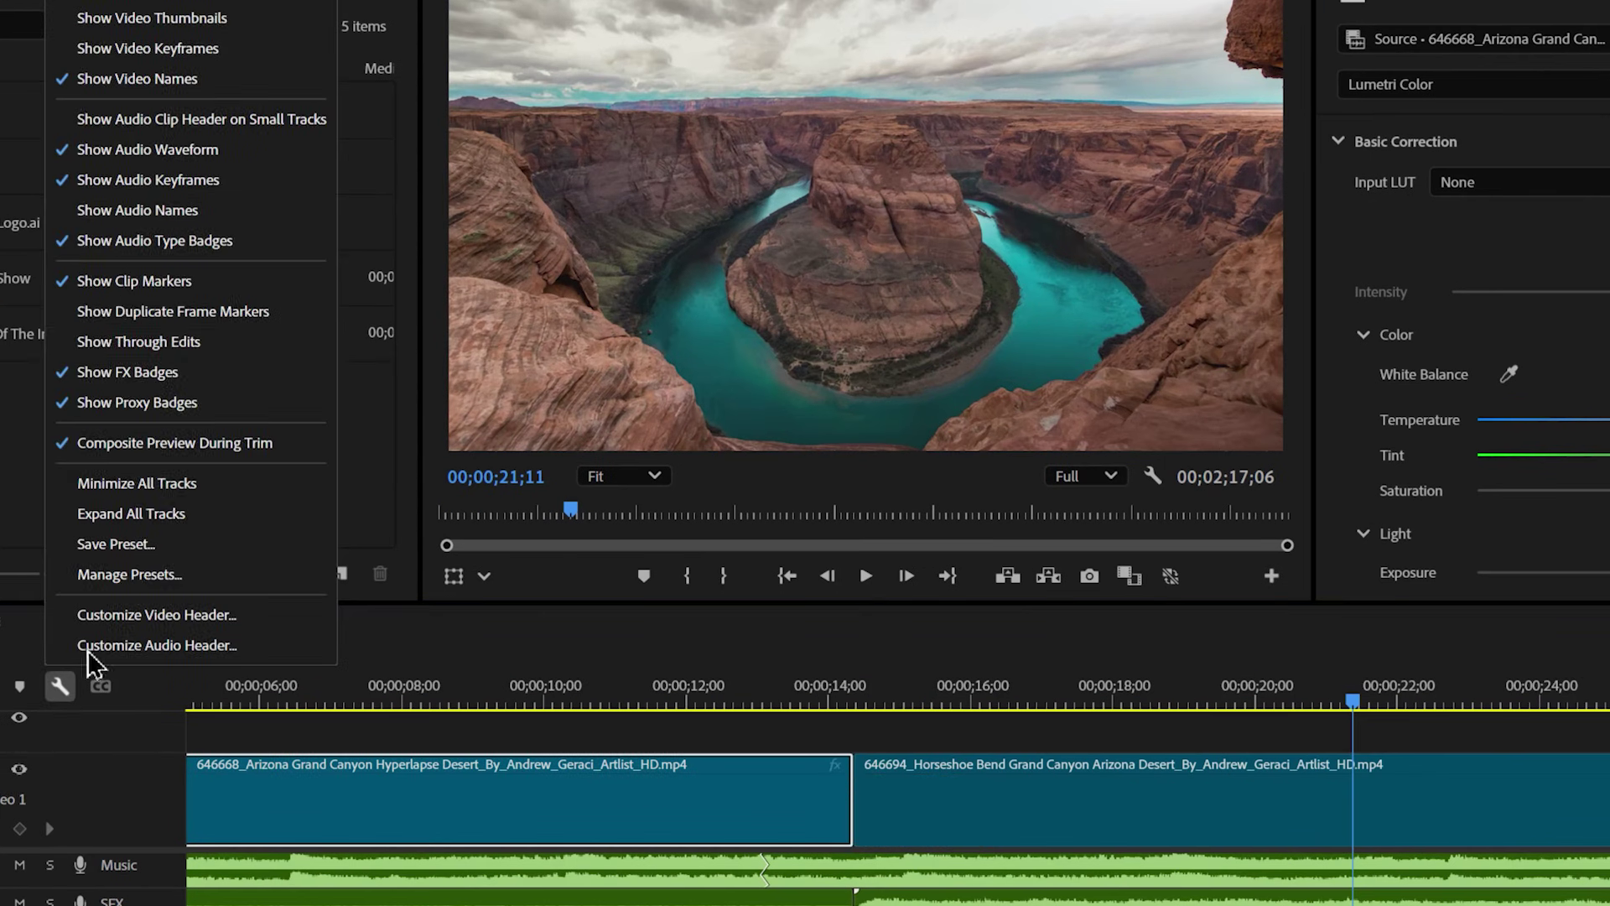
pyautogui.click(171, 78)
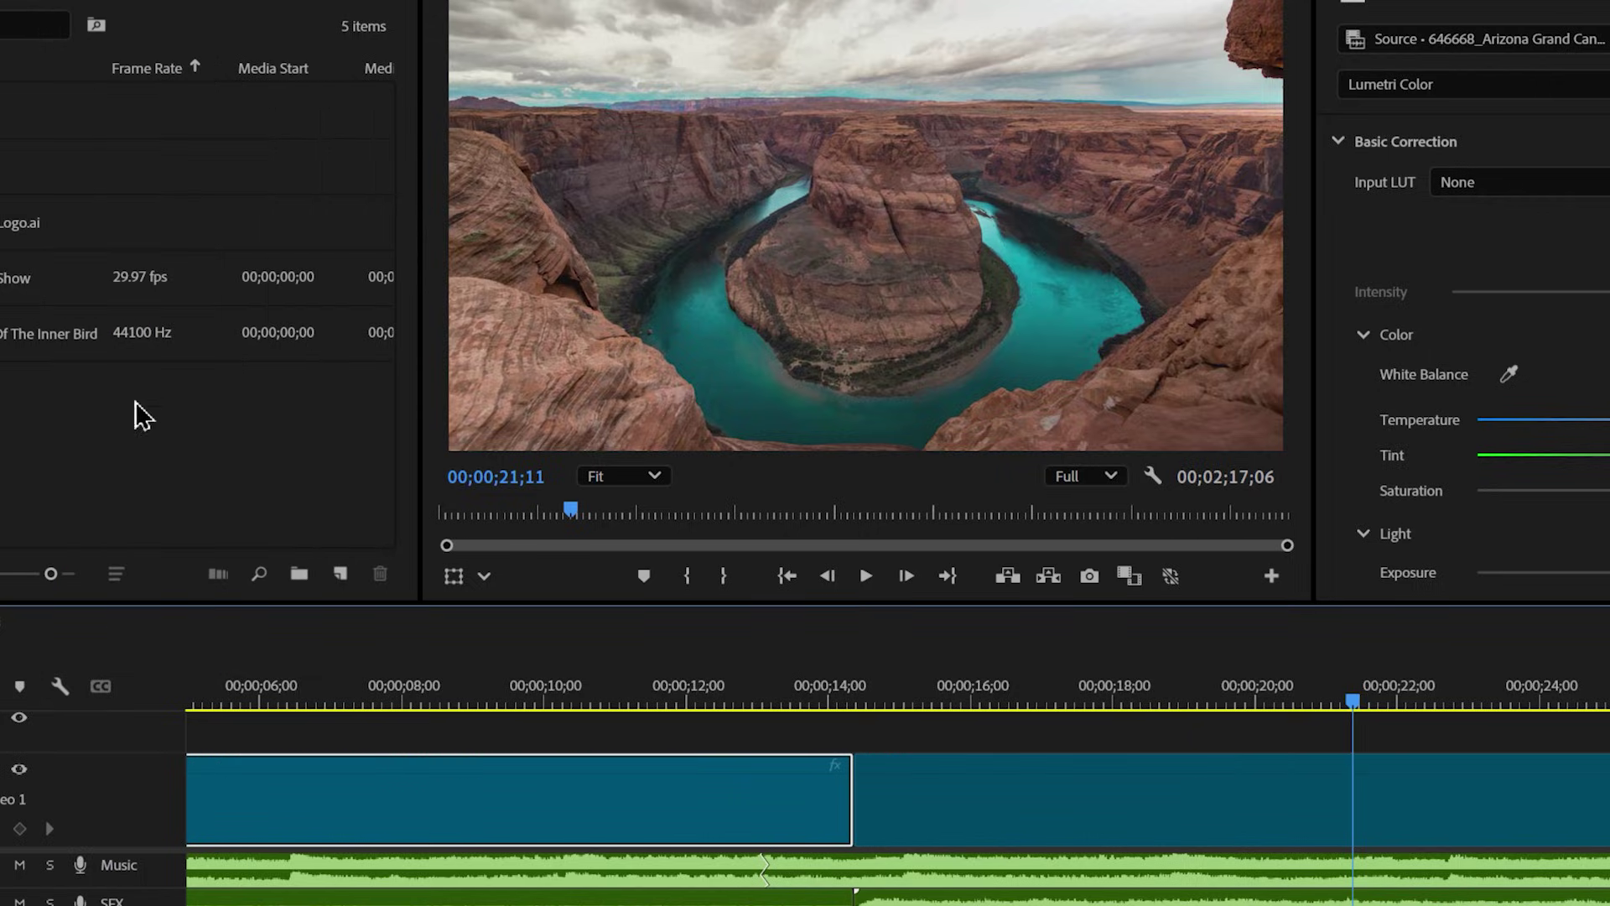
pyautogui.click(60, 689)
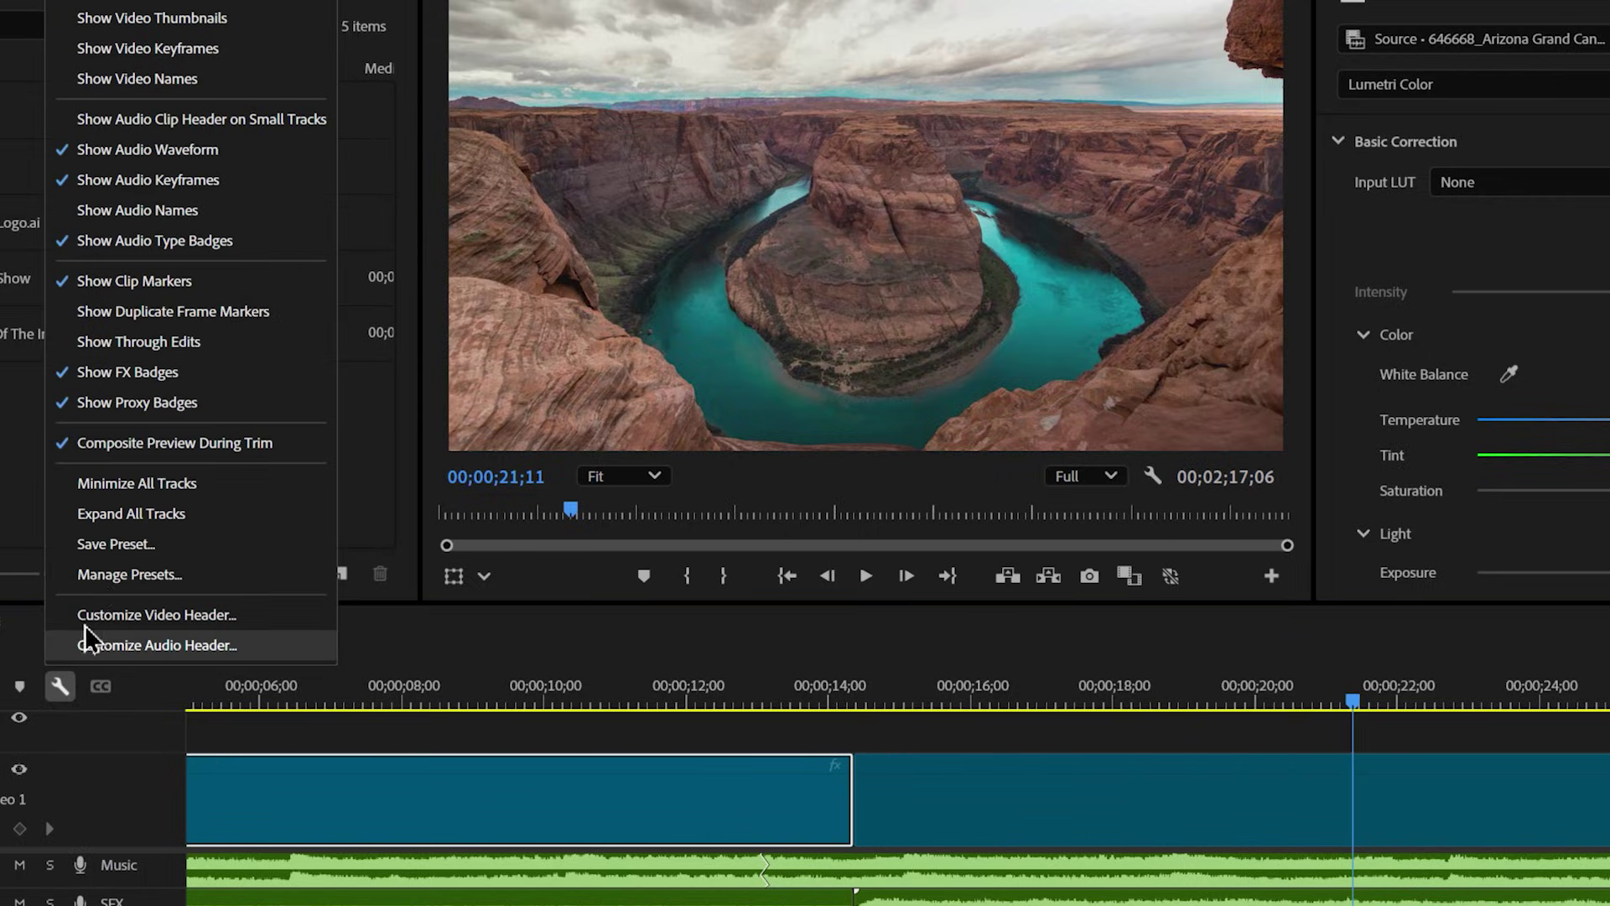
pyautogui.click(172, 151)
pyautogui.click(60, 688)
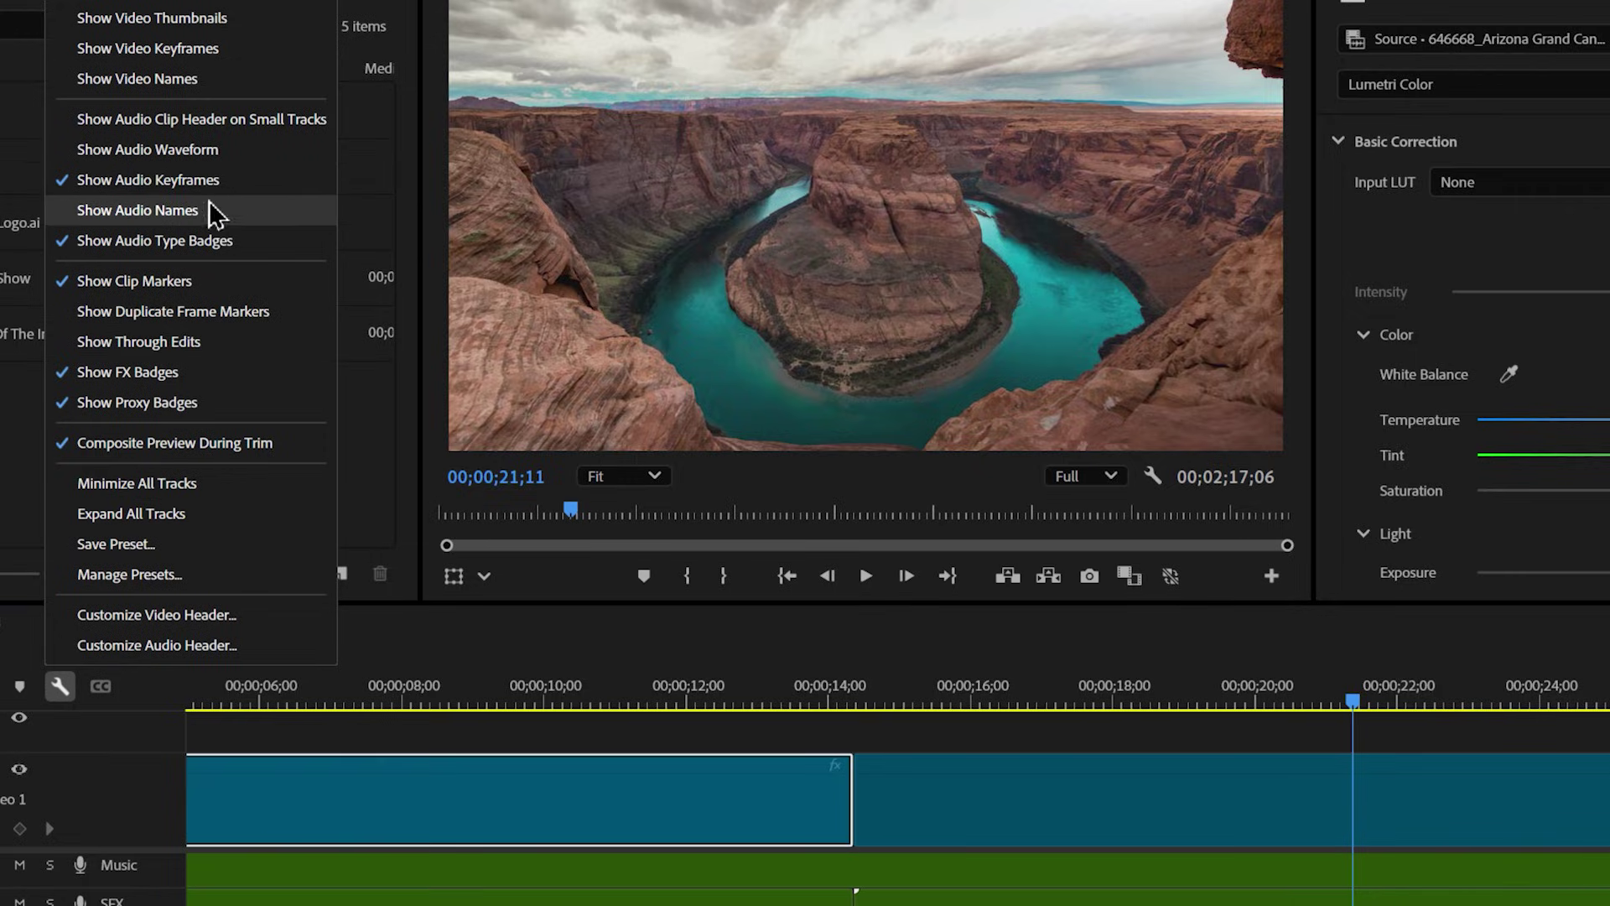
pyautogui.click(227, 729)
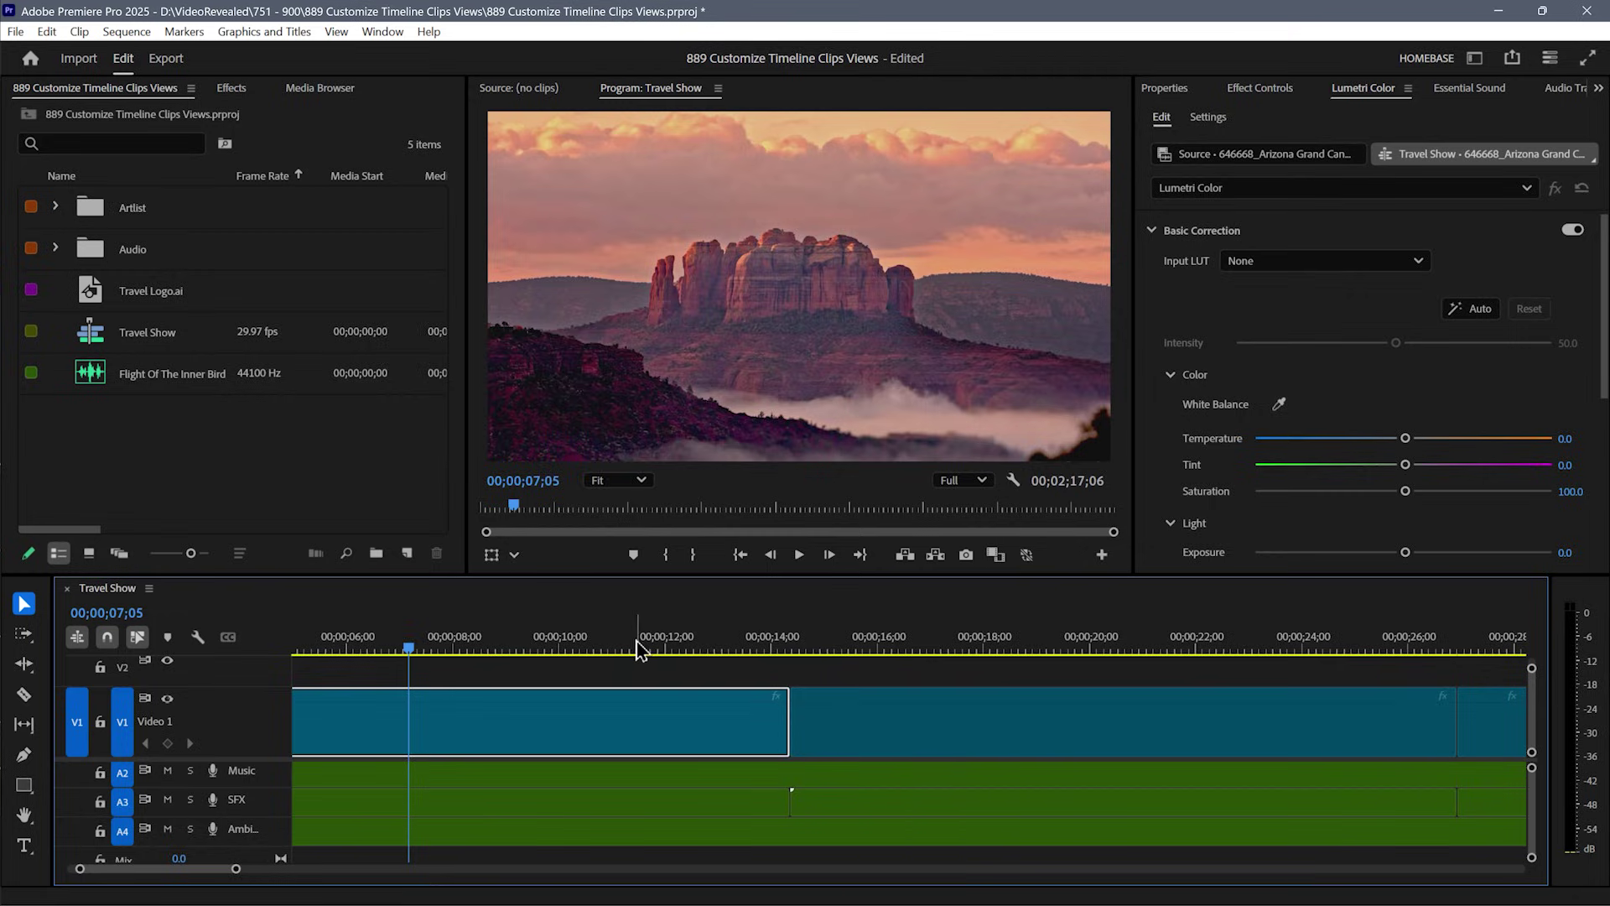
# Zoom the timeline and re-enable Show Video Thumbnails and Show Audio Waveform, keeping names hidden
pyautogui.press('\\')
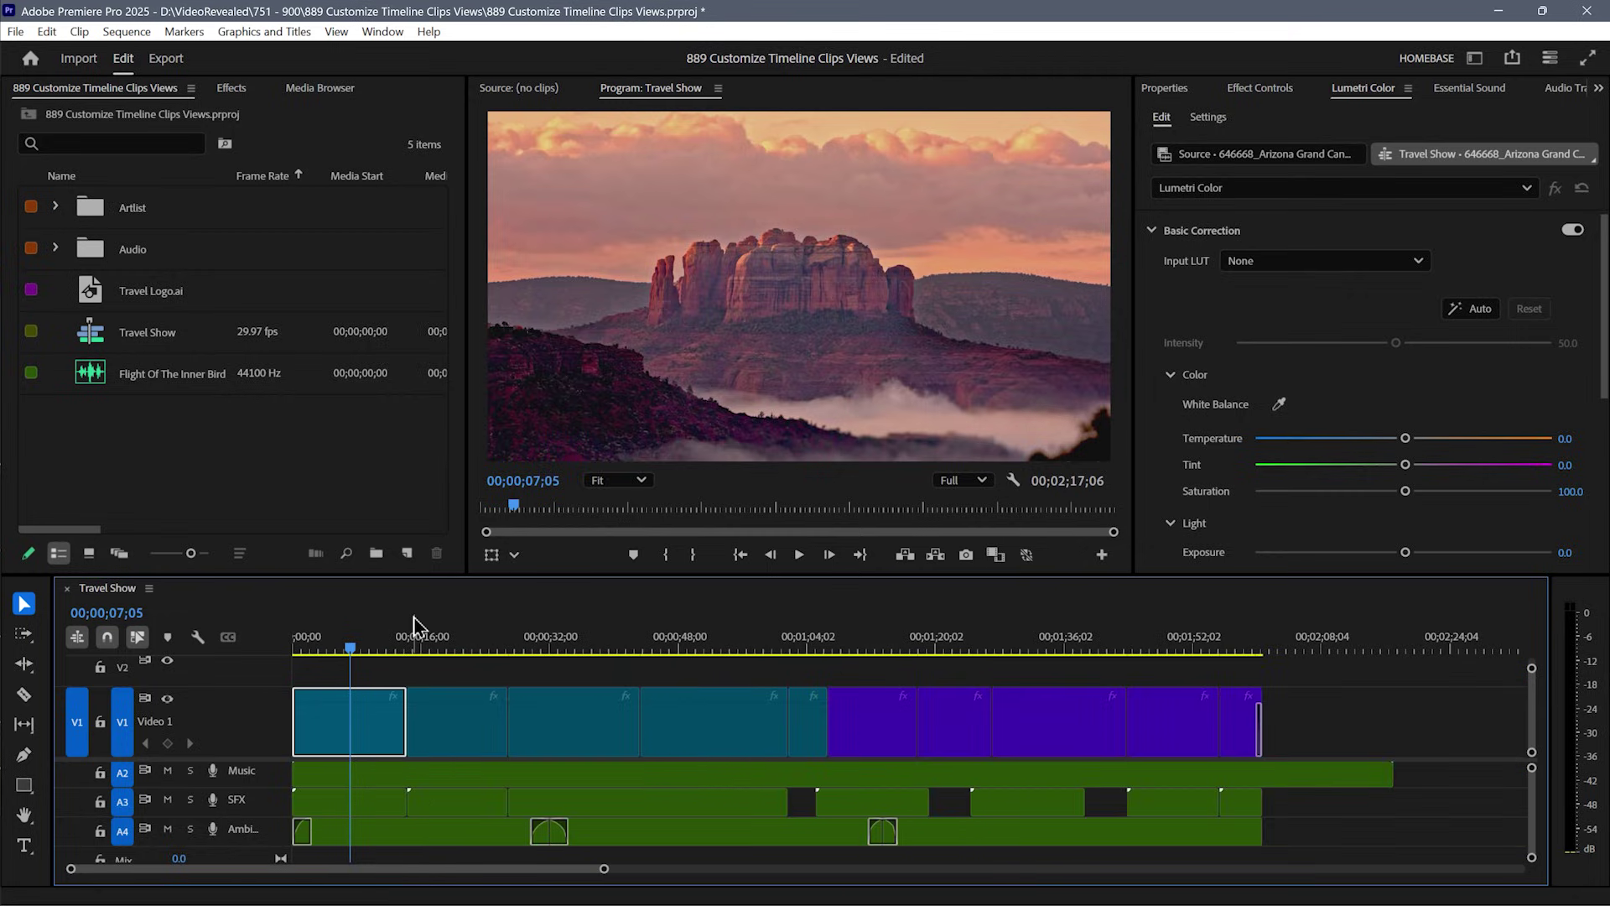
pyautogui.press('\\')
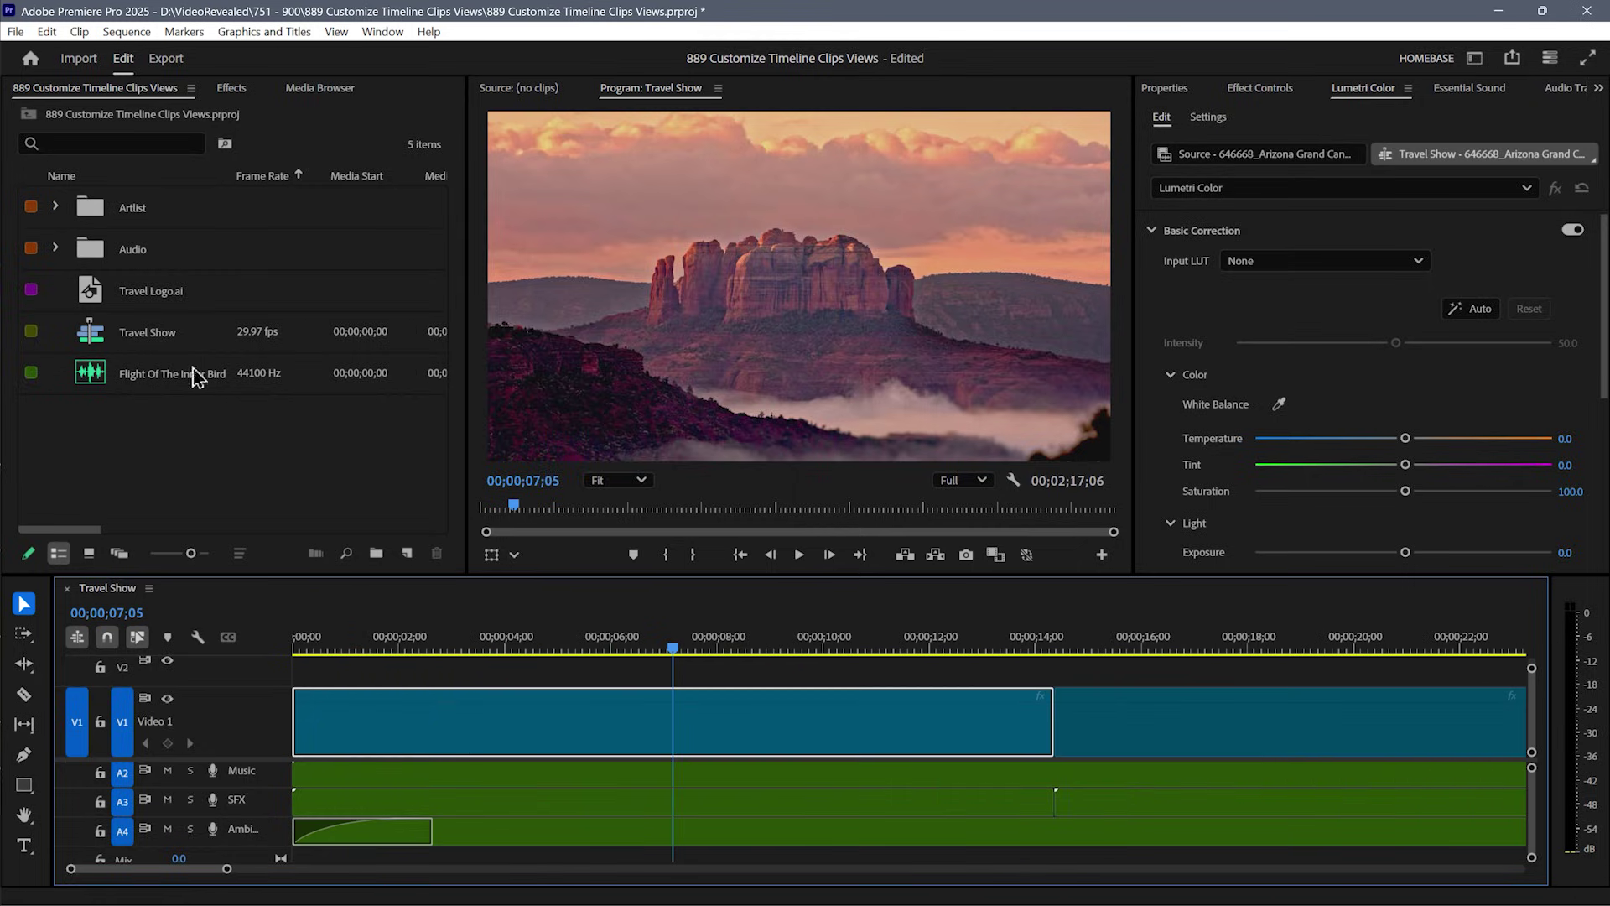
pyautogui.click(198, 638)
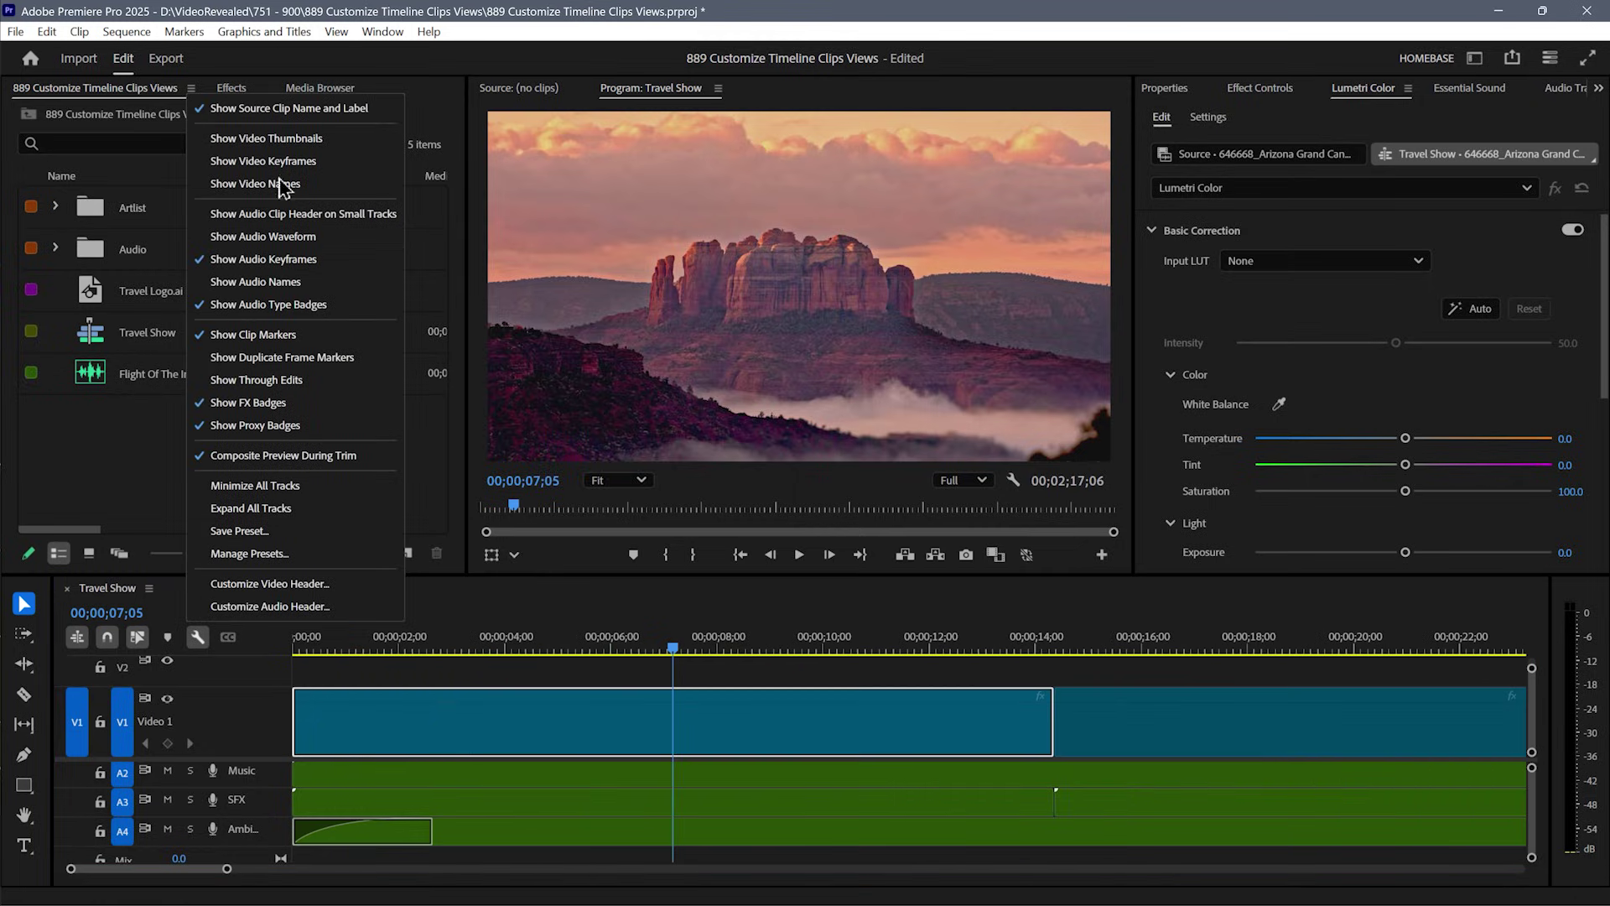
pyautogui.click(282, 142)
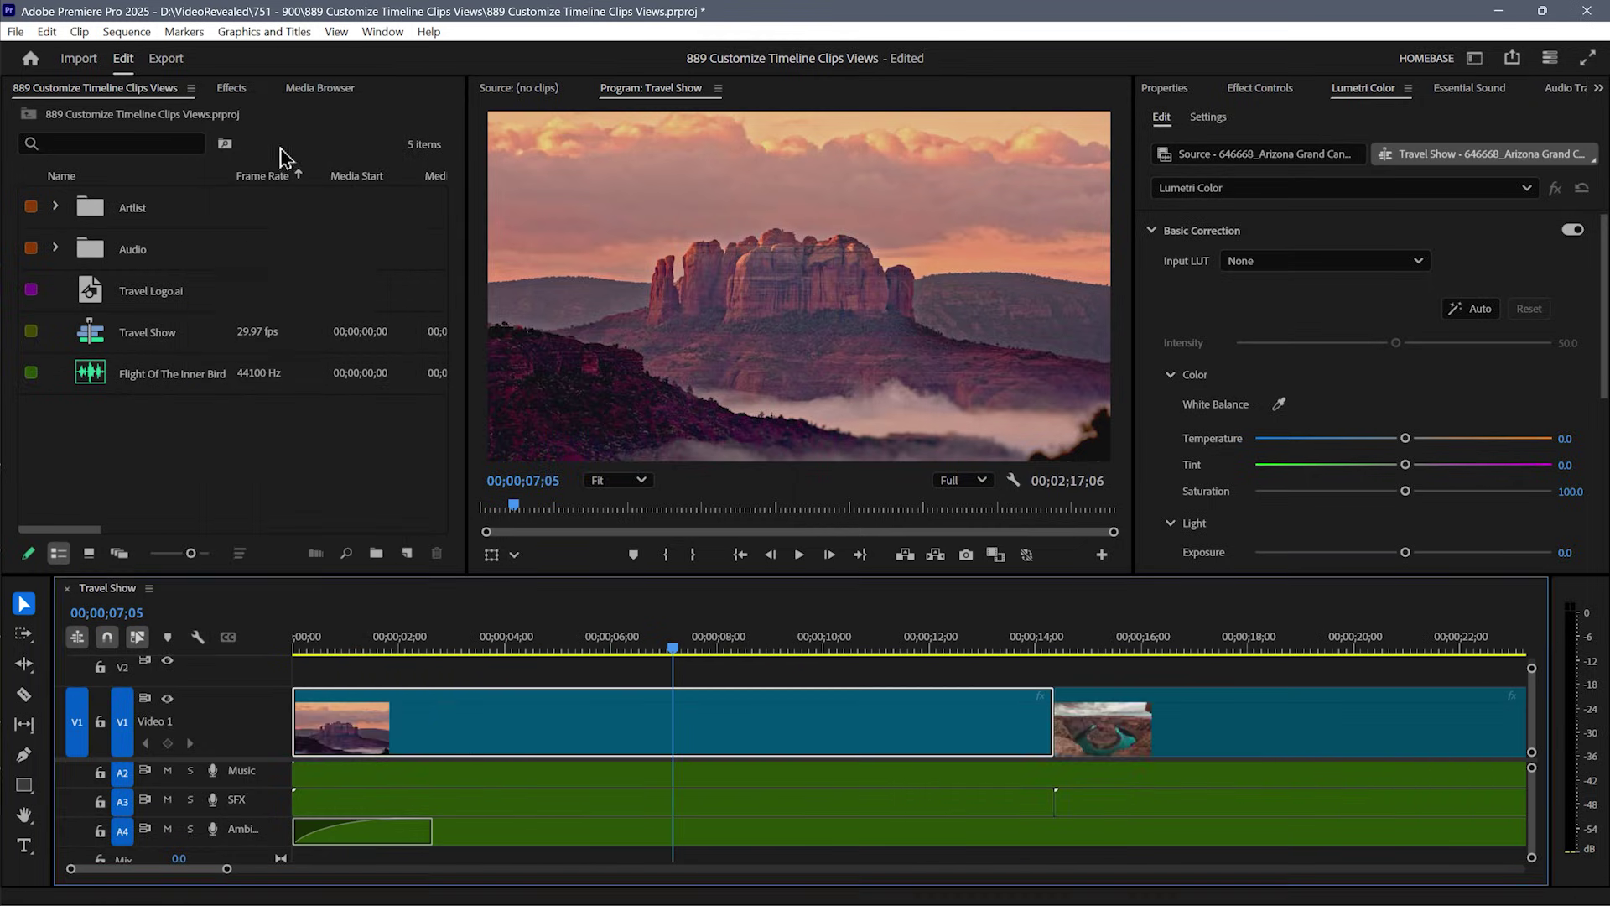
pyautogui.click(198, 639)
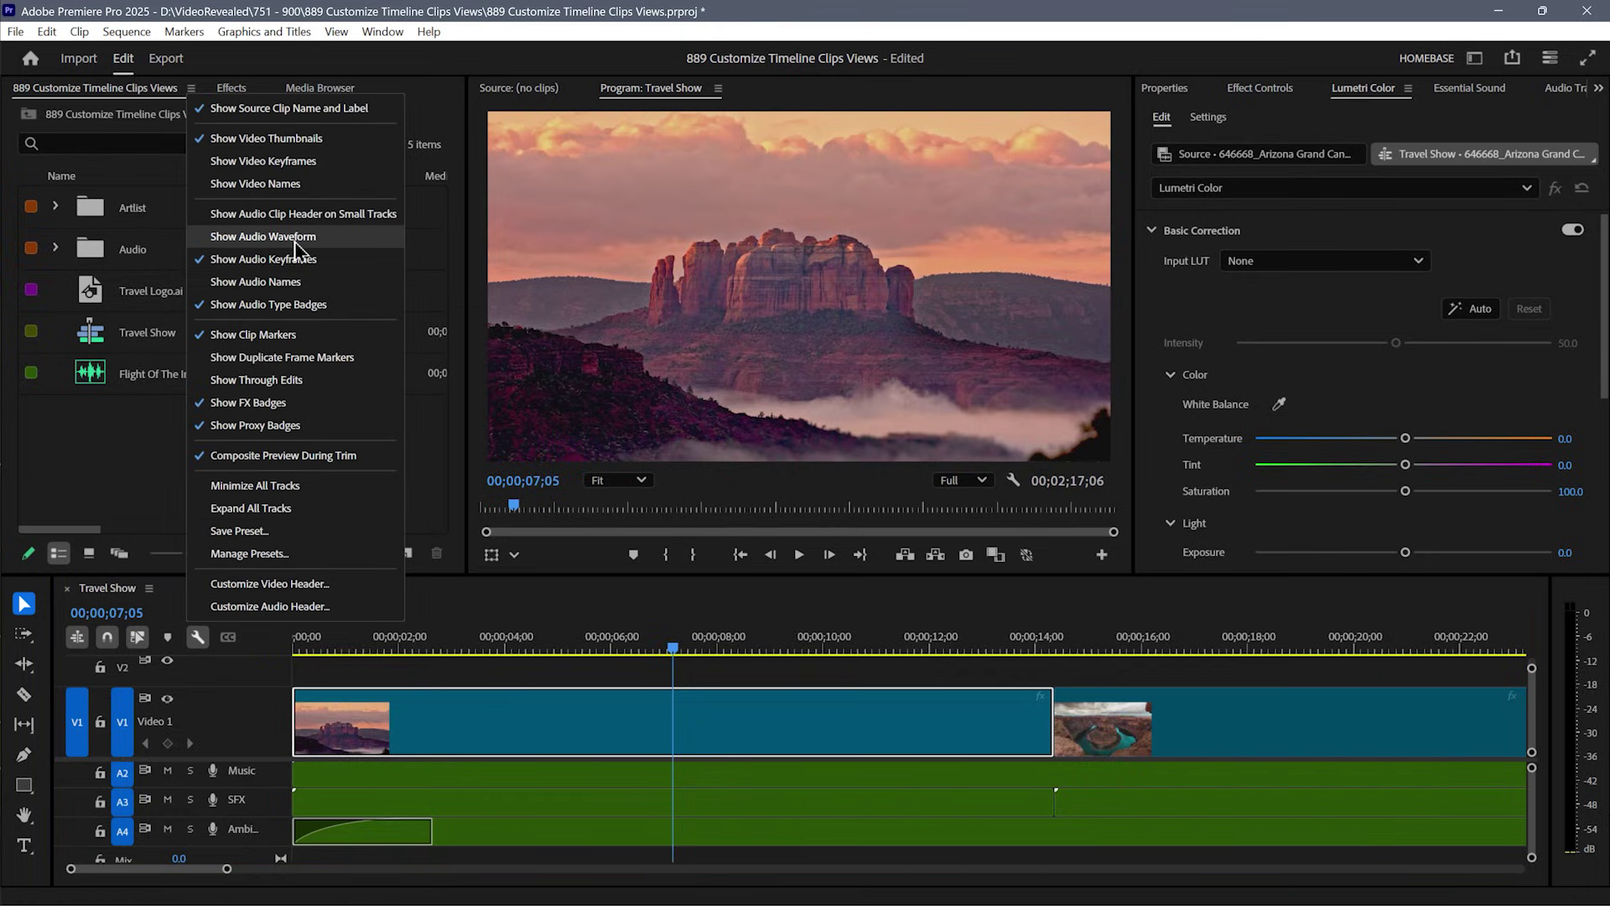
pyautogui.click(296, 240)
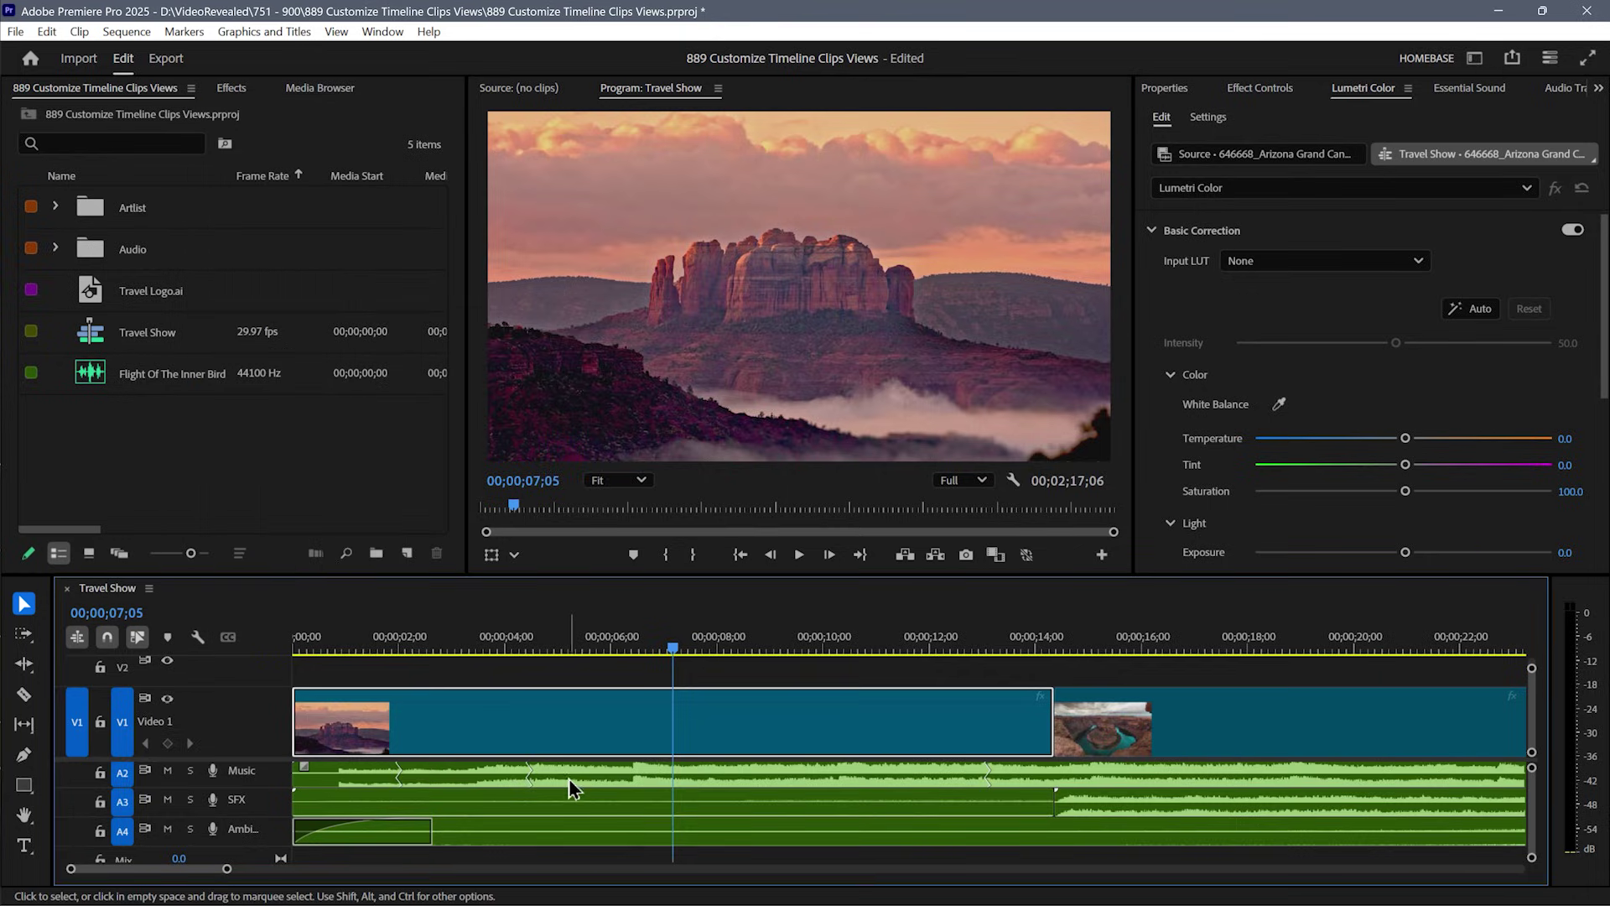
pyautogui.click(149, 589)
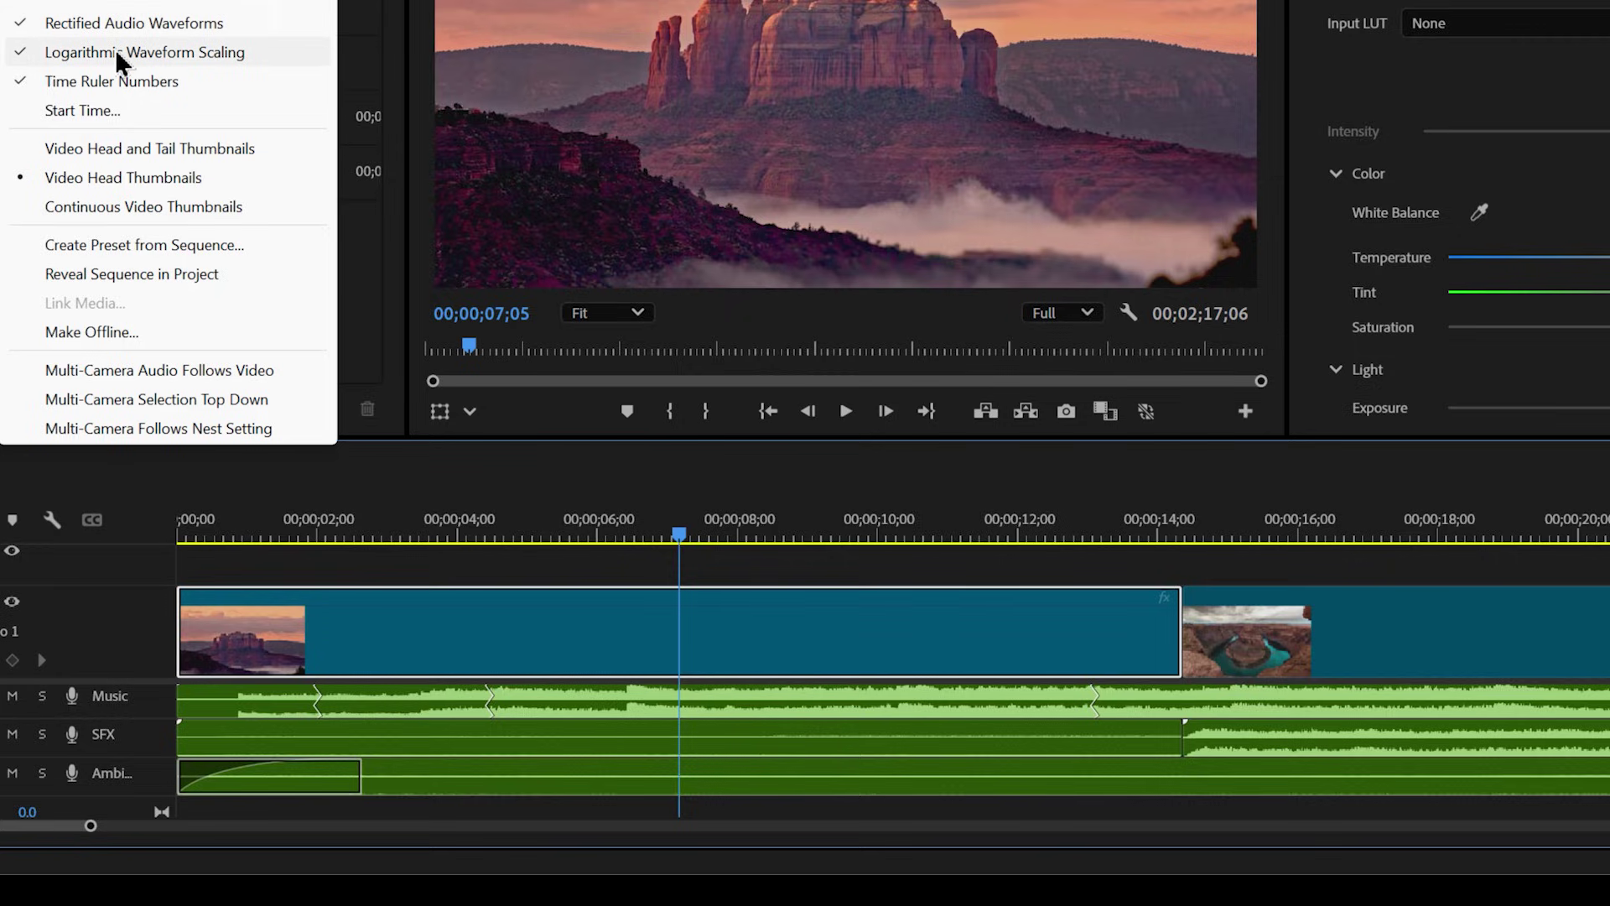
# Uncheck Rectified Audio Waveforms, toggle Logarithmic Waveform Scaling off and back on, then revisit Rectified
pyautogui.click(193, 23)
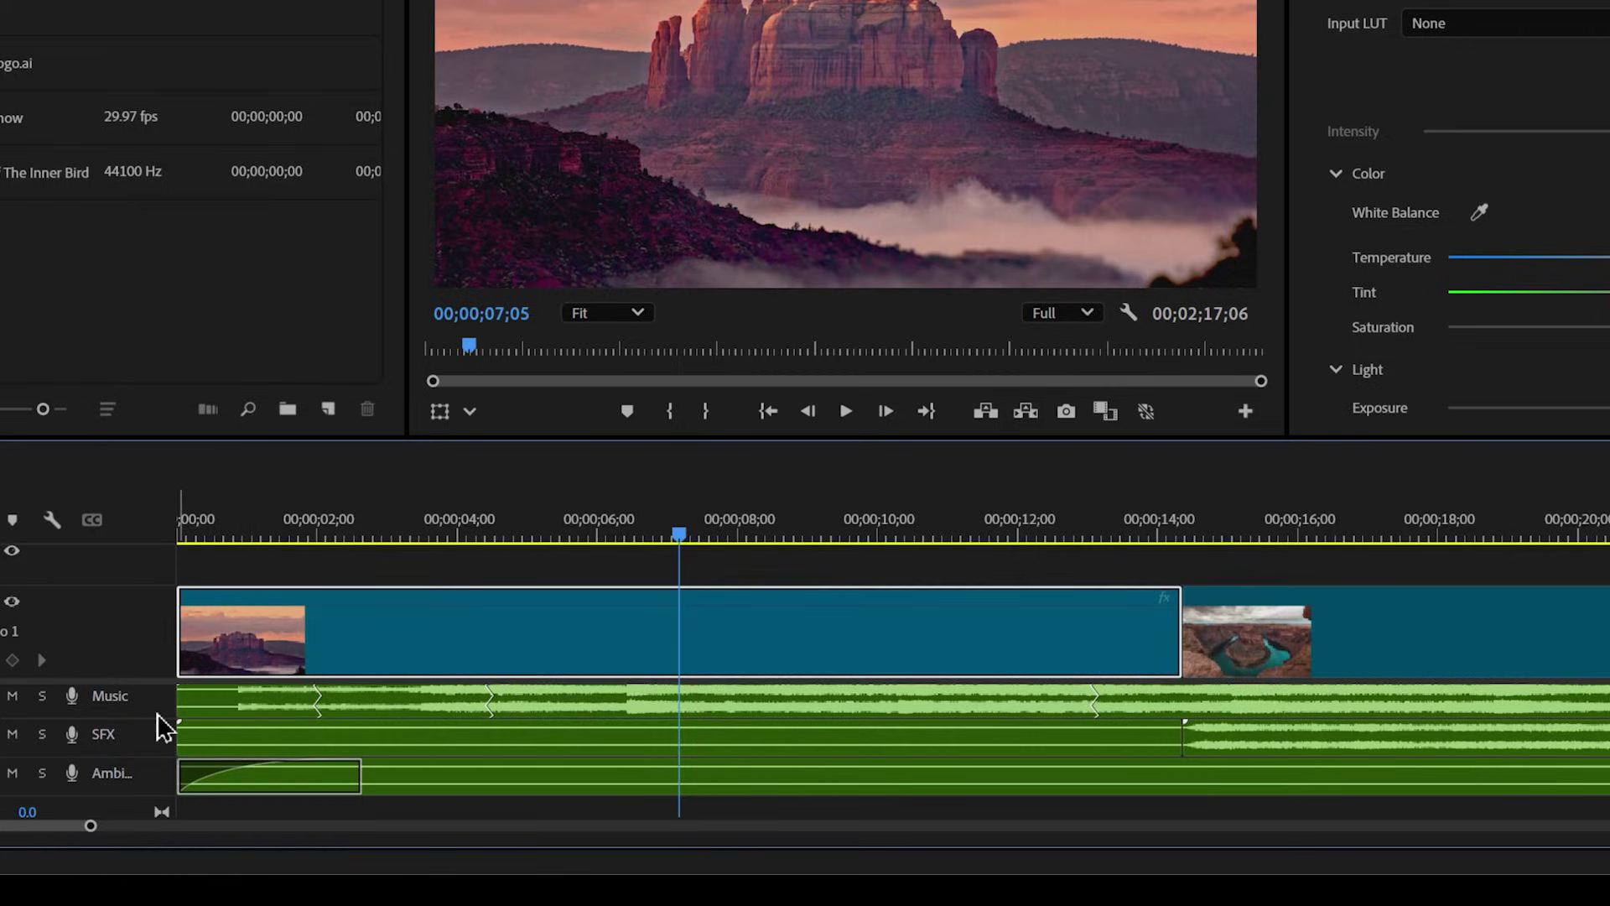
pyautogui.click(4, 478)
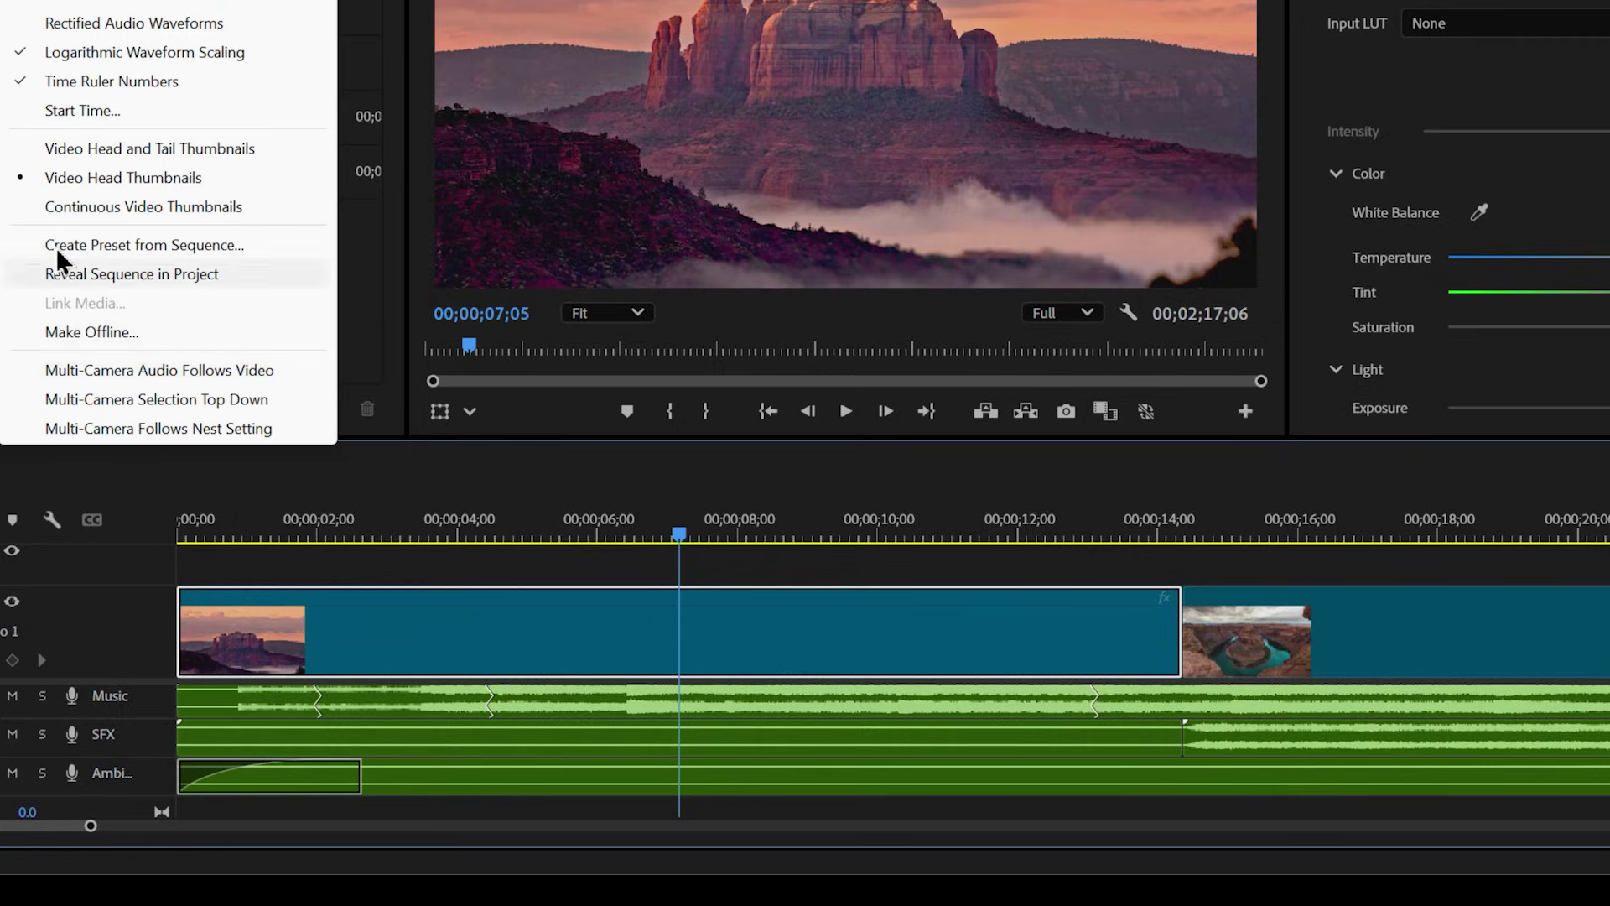
pyautogui.click(90, 53)
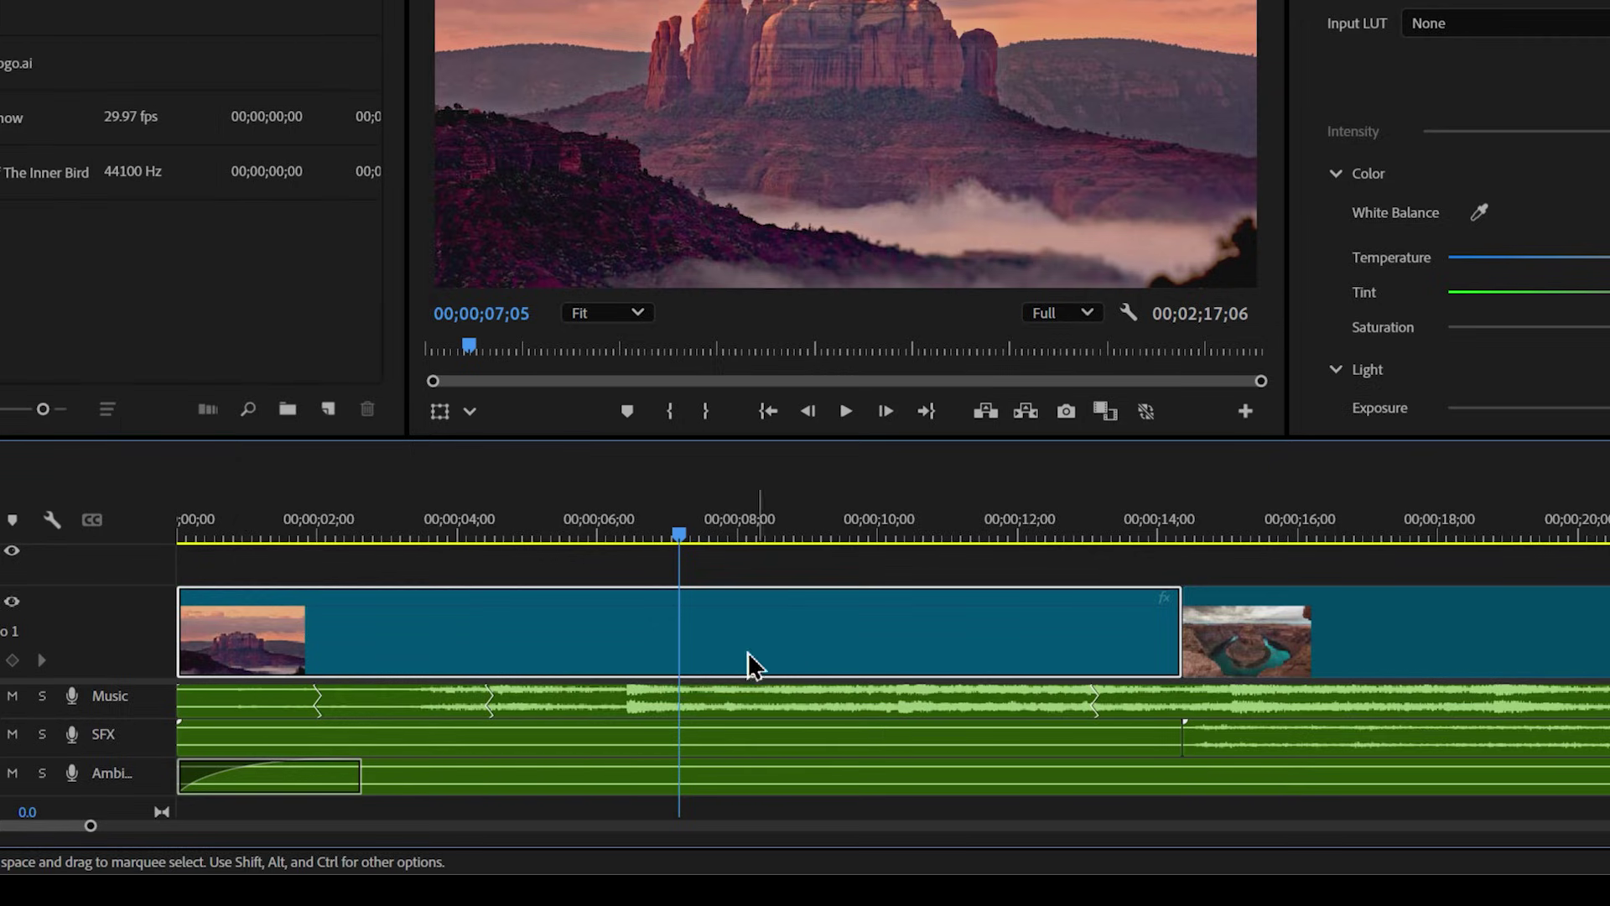
pyautogui.click(4, 478)
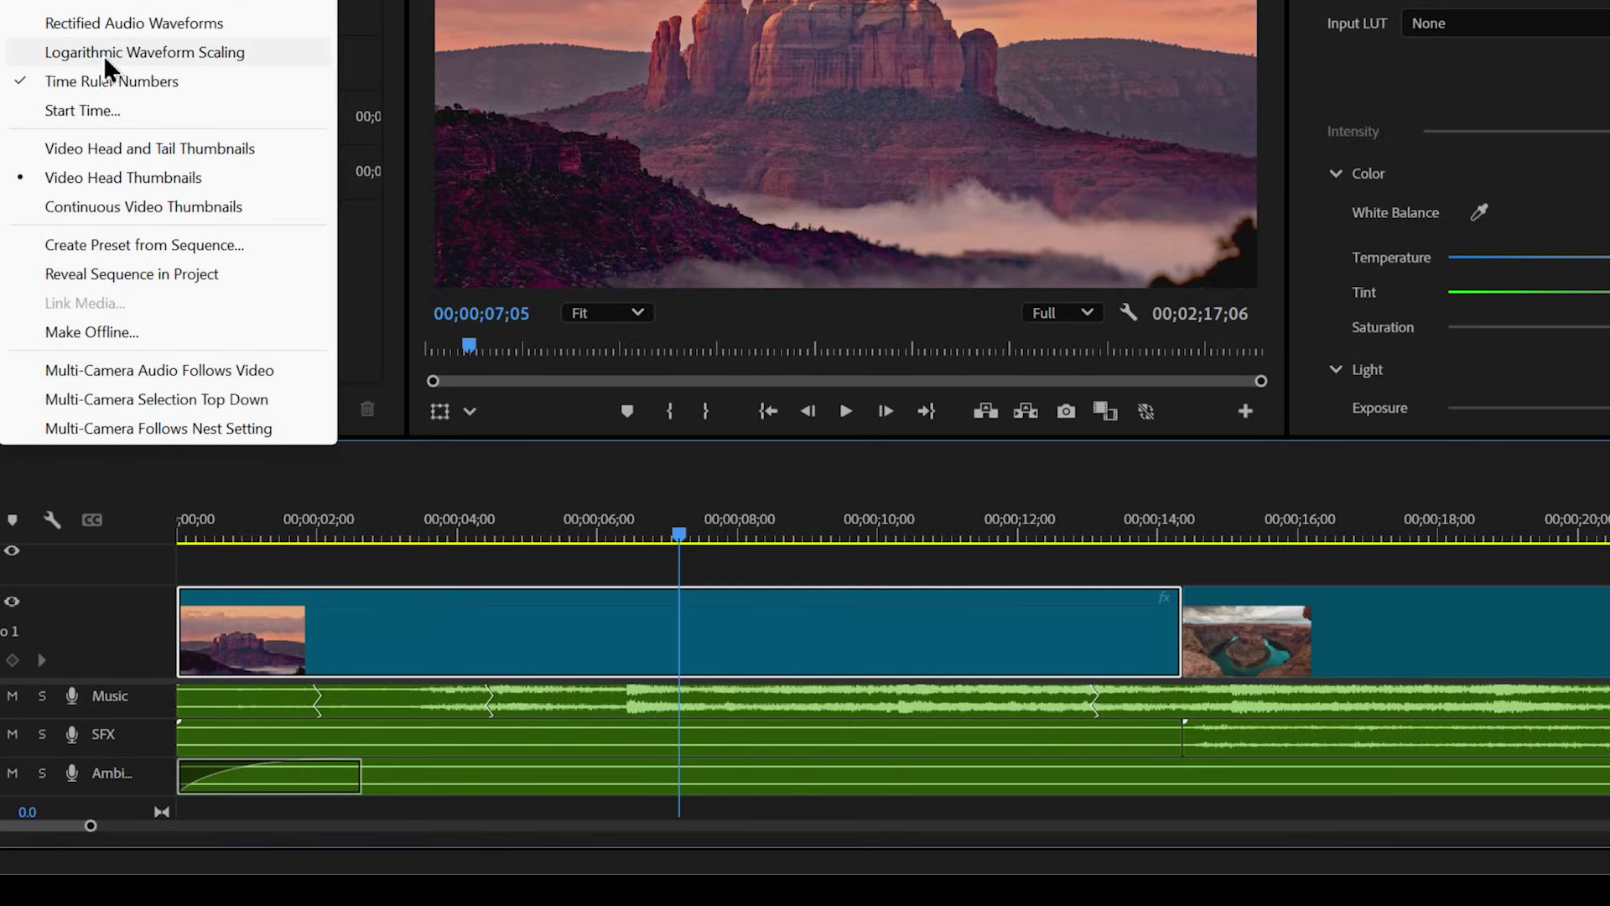
pyautogui.click(104, 55)
pyautogui.click(3, 483)
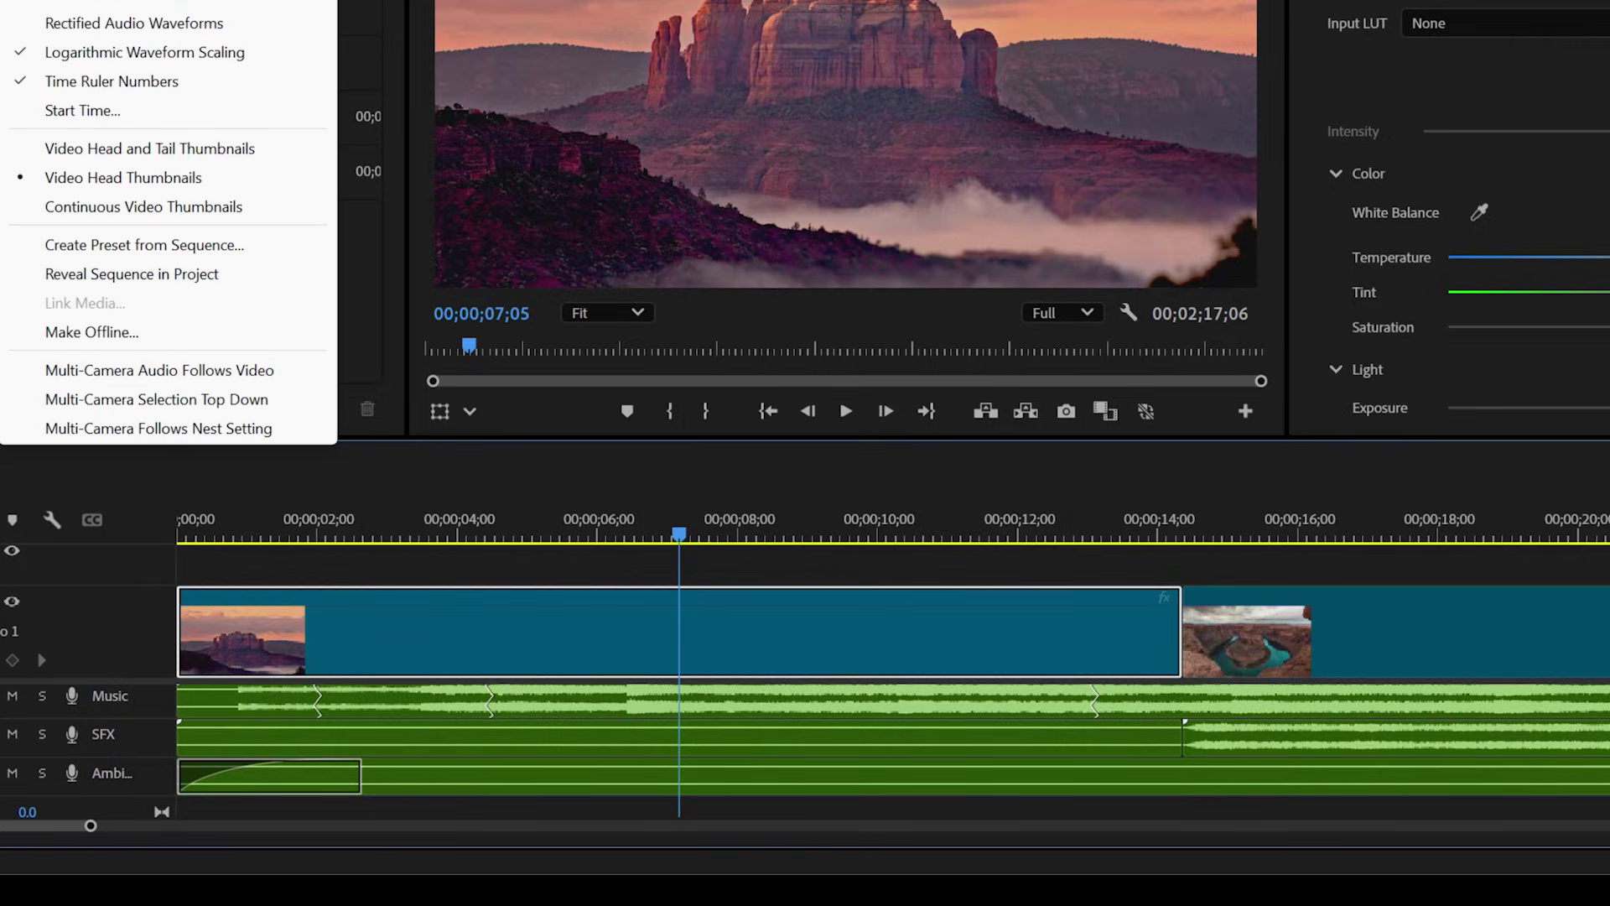
pyautogui.click(107, 34)
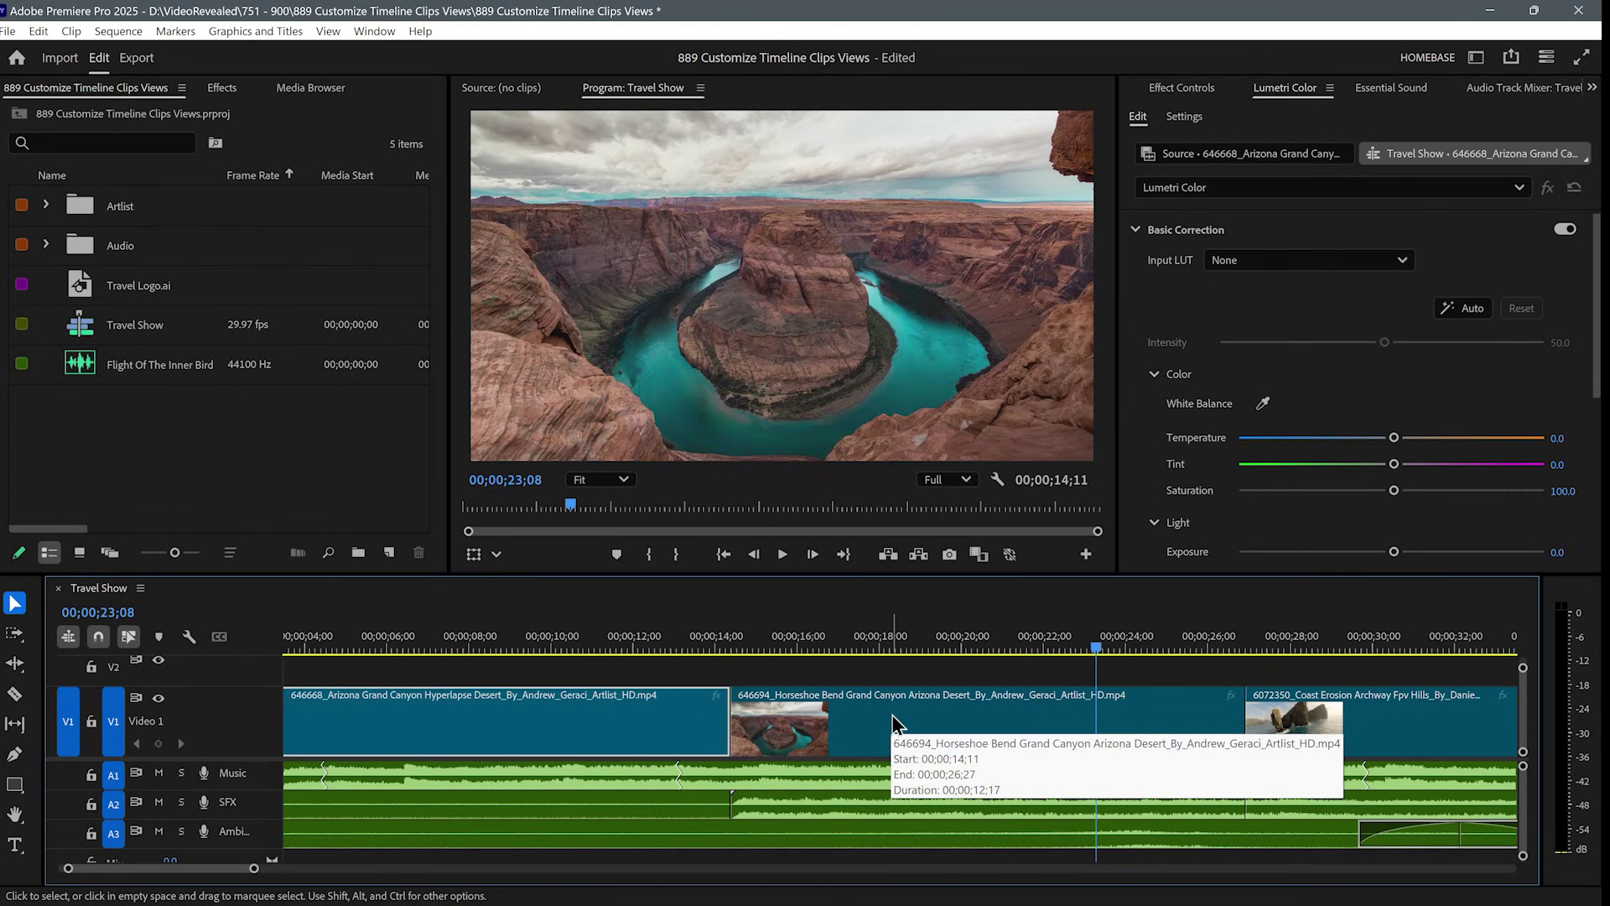
pyautogui.click(714, 707)
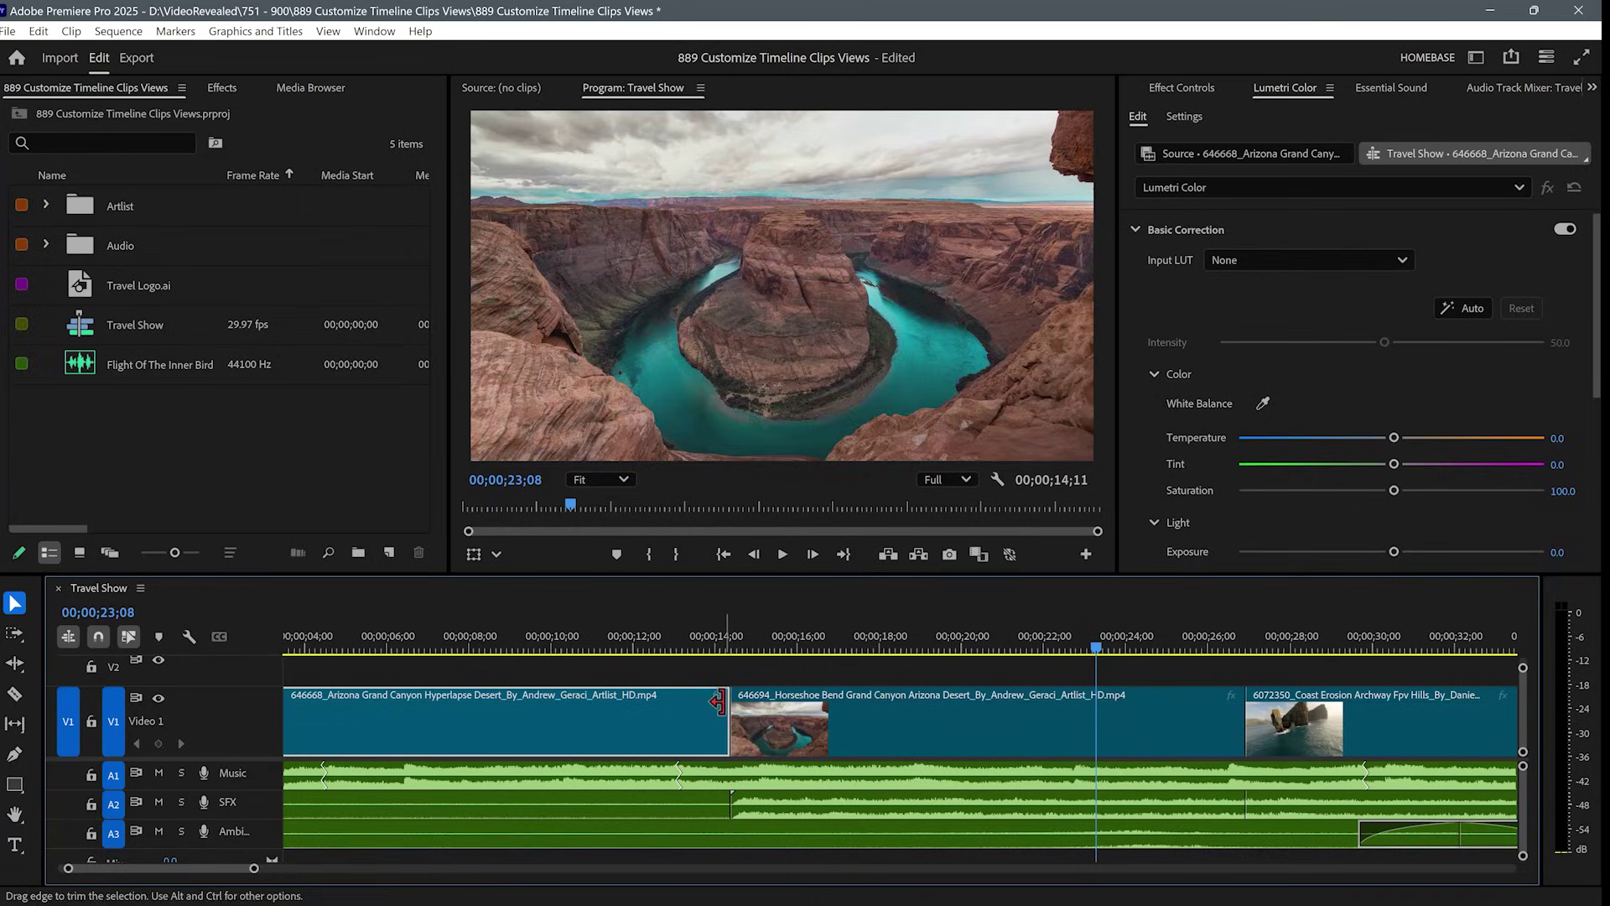
pyautogui.click(718, 702)
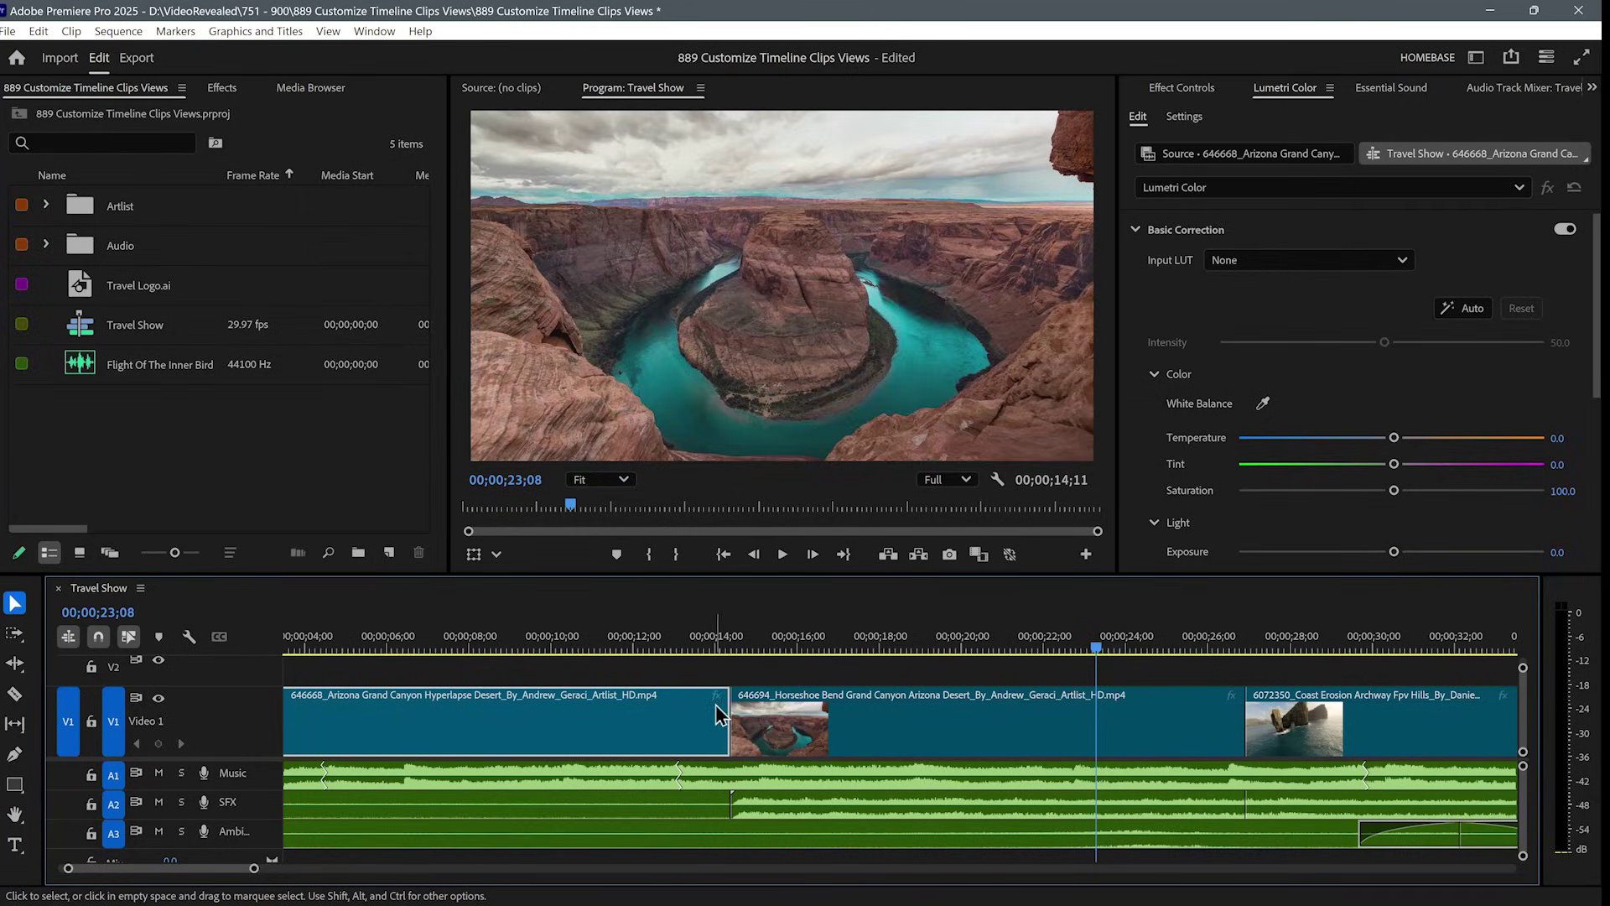
# Load the Arizona Grand Canyon Hyperlapse clip in the Source Monitor and toggle Properties and Effect Controls
pyautogui.click(718, 709)
pyautogui.doubleClick(719, 704)
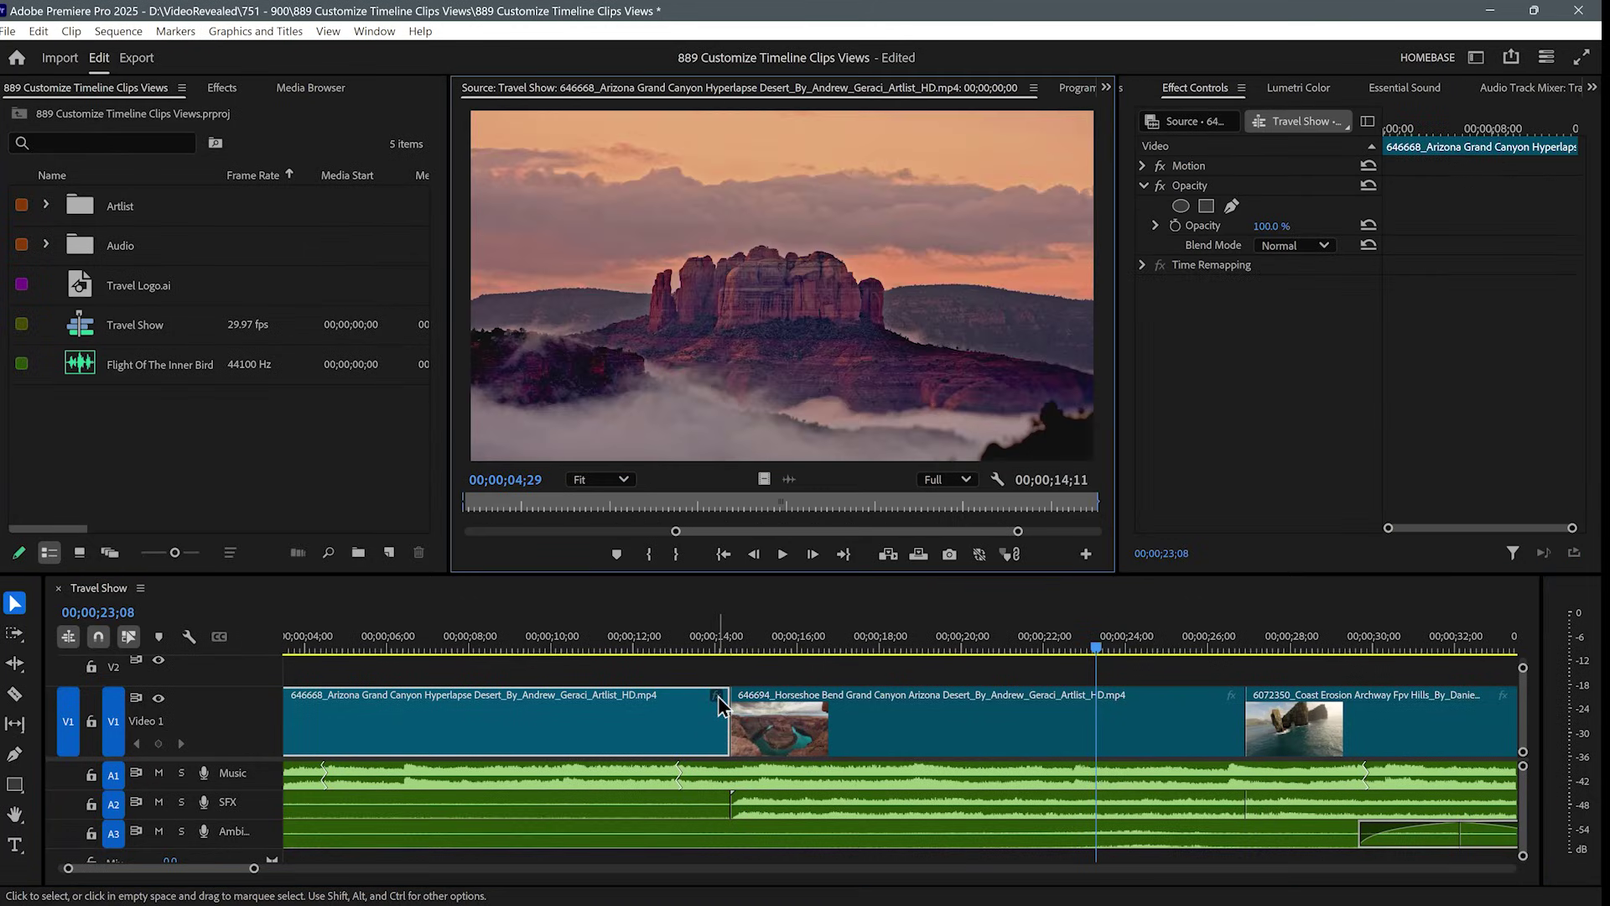
pyautogui.click(721, 702)
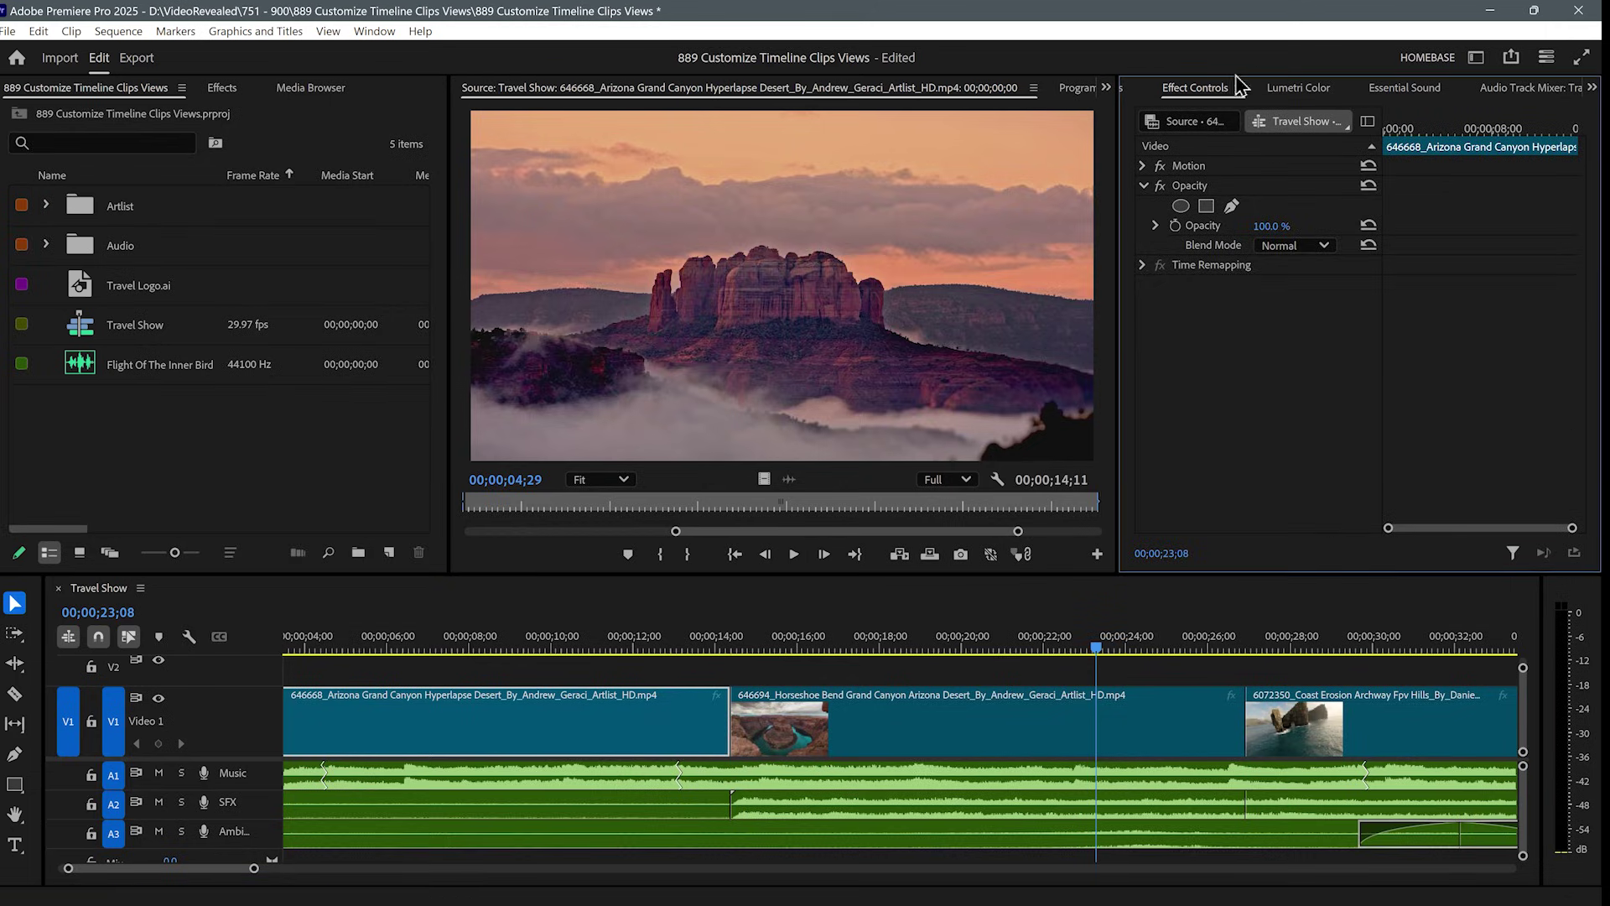
pyautogui.scroll(1, 1223, 99)
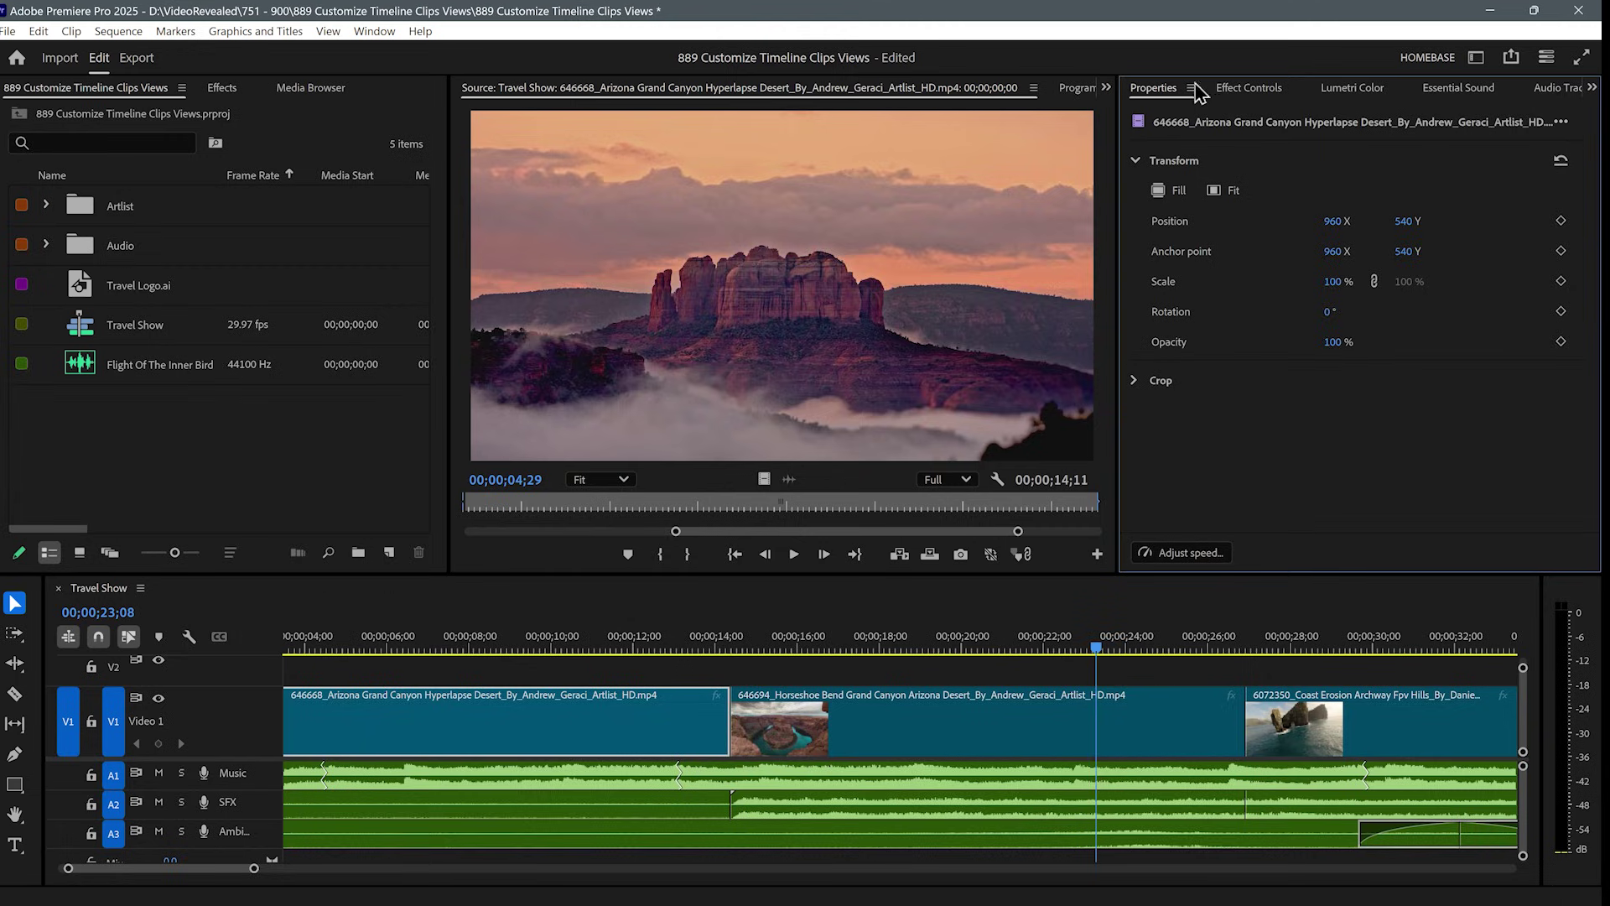
pyautogui.click(1255, 92)
pyautogui.click(1165, 89)
pyautogui.click(1270, 90)
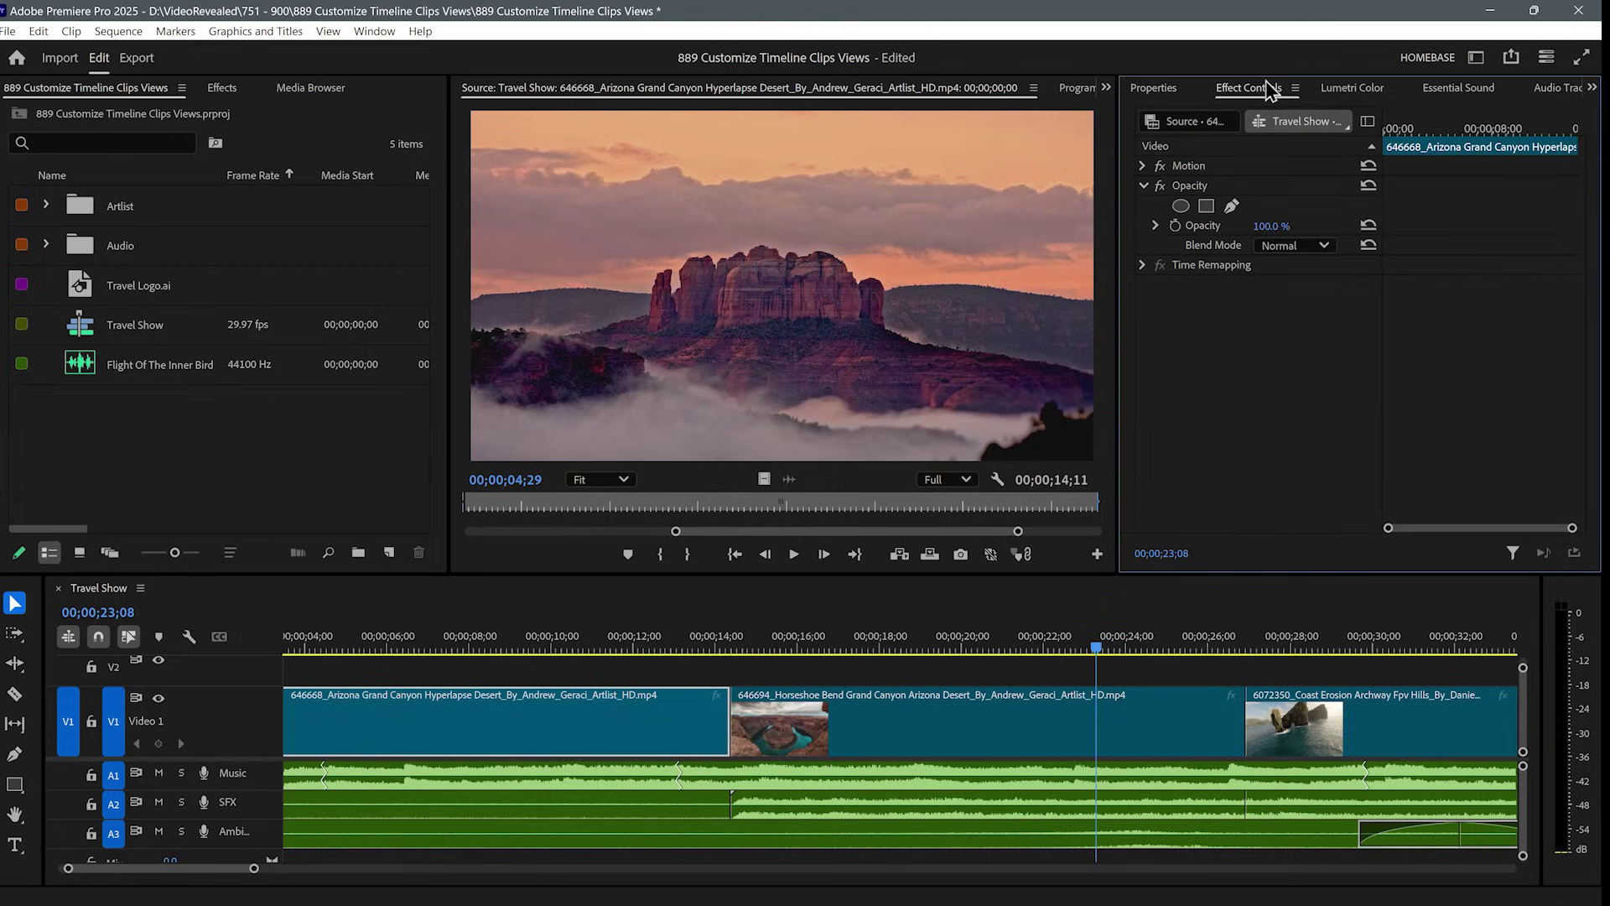
pyautogui.click(1166, 89)
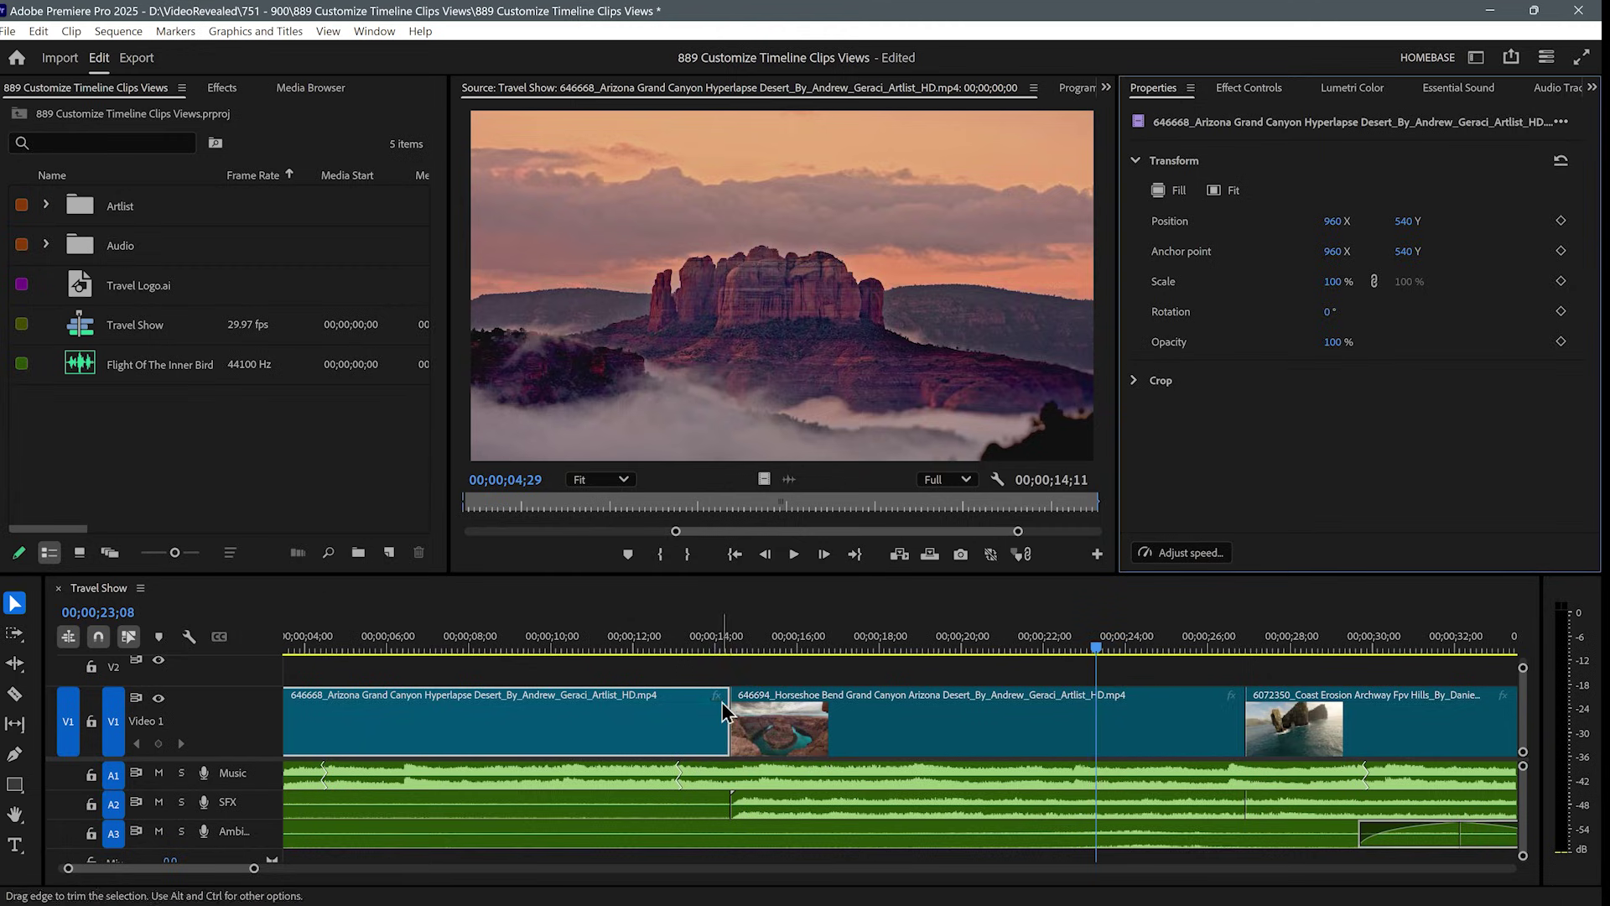
pyautogui.hotkey('shift', '5')
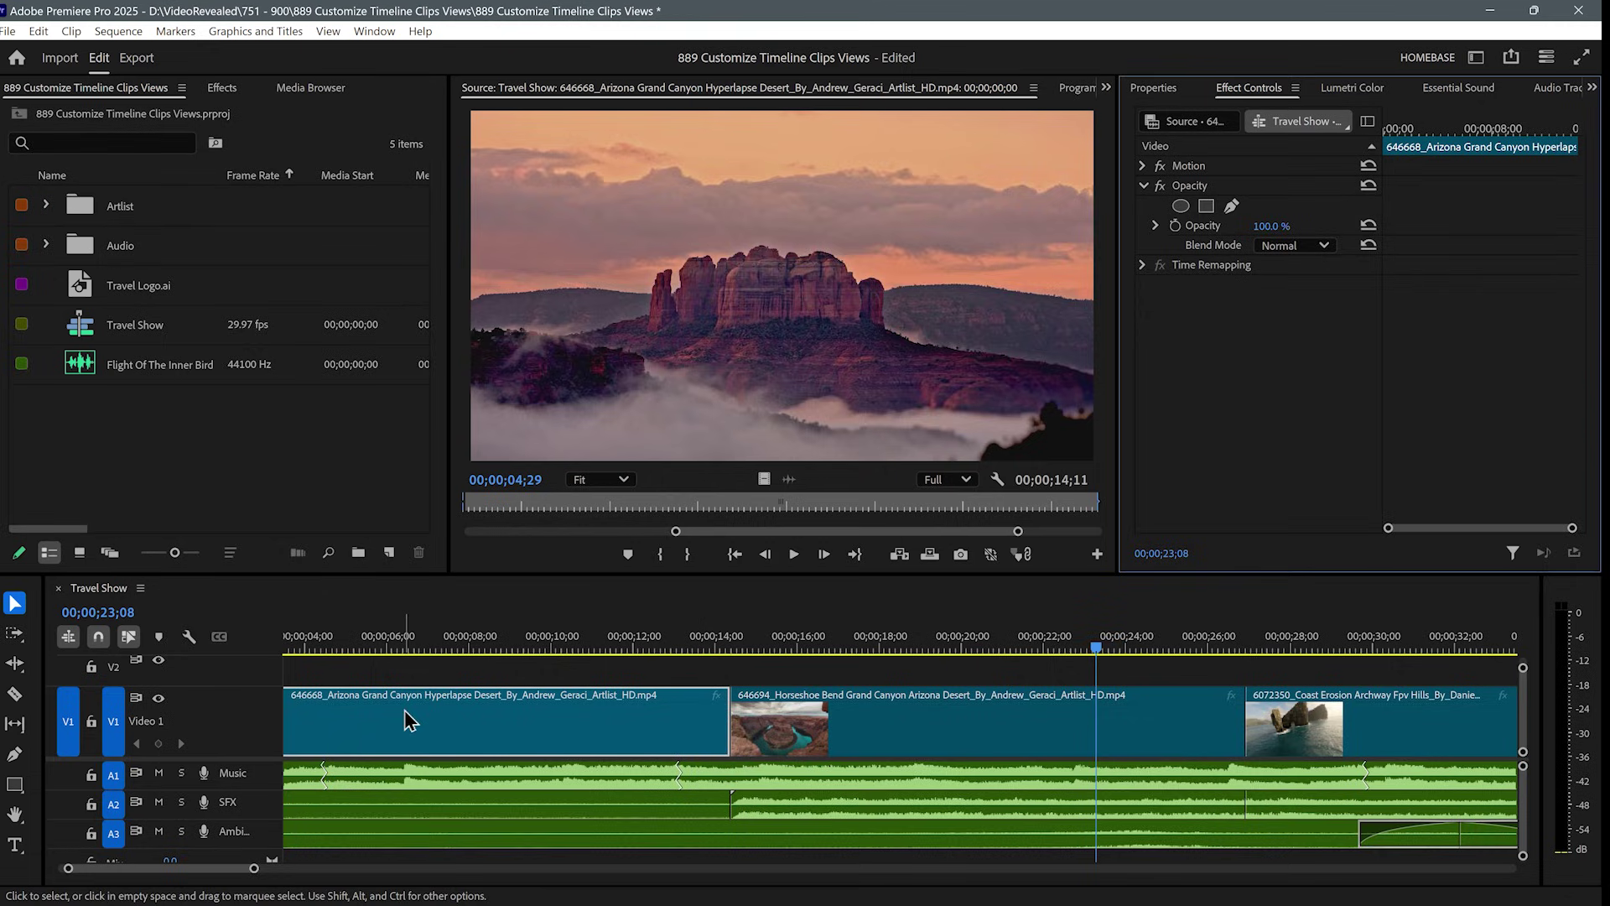
pyautogui.click(194, 642)
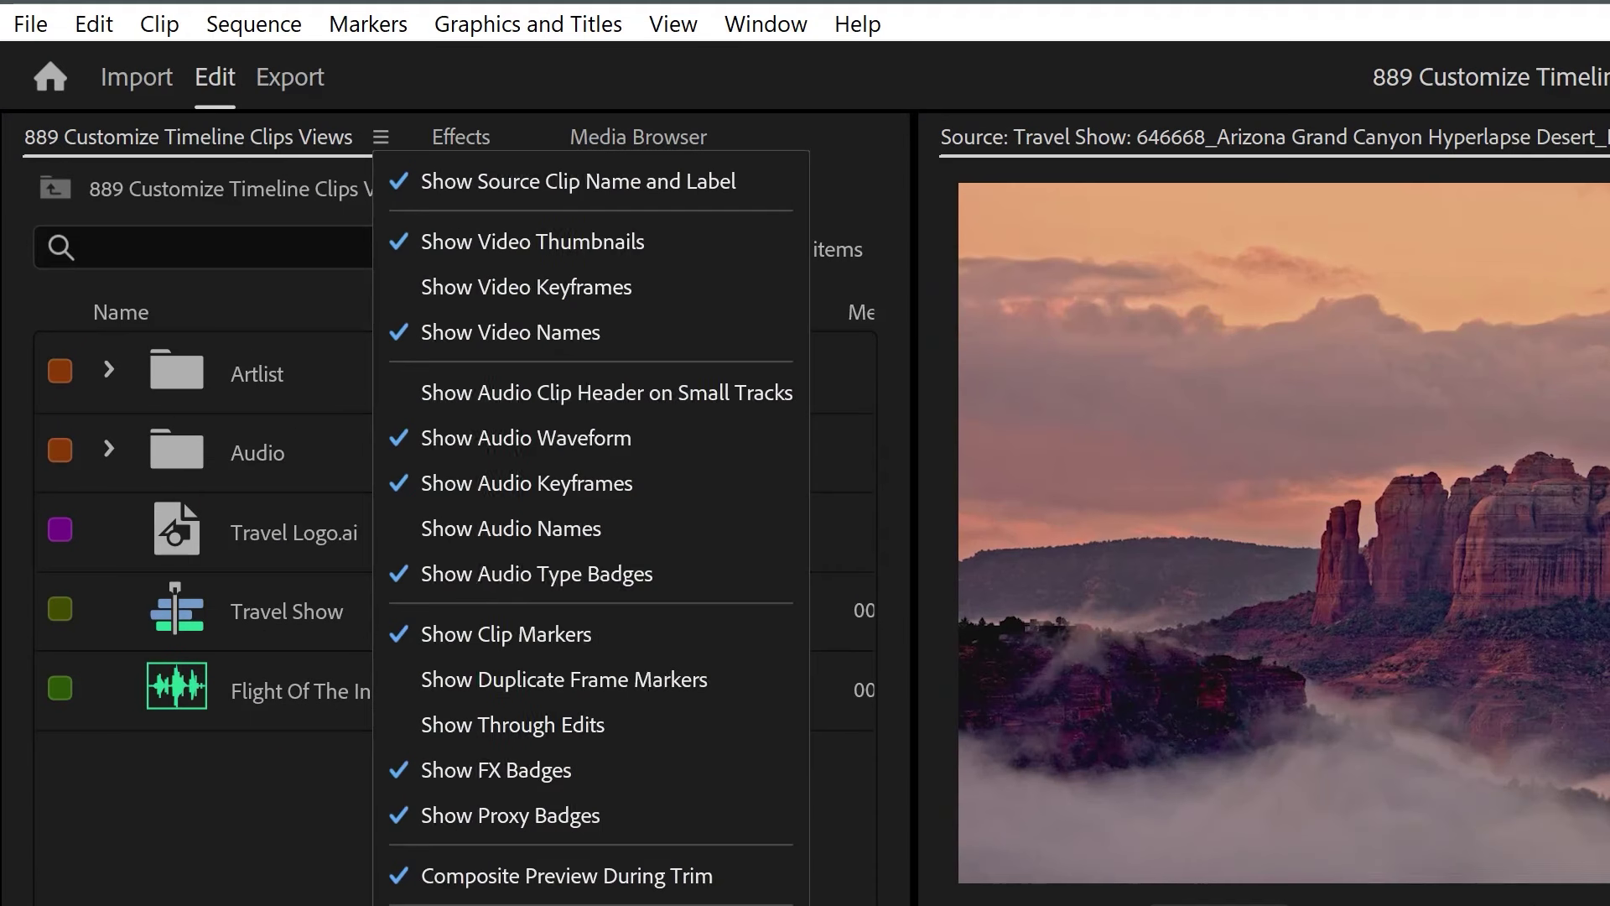
pyautogui.click(585, 777)
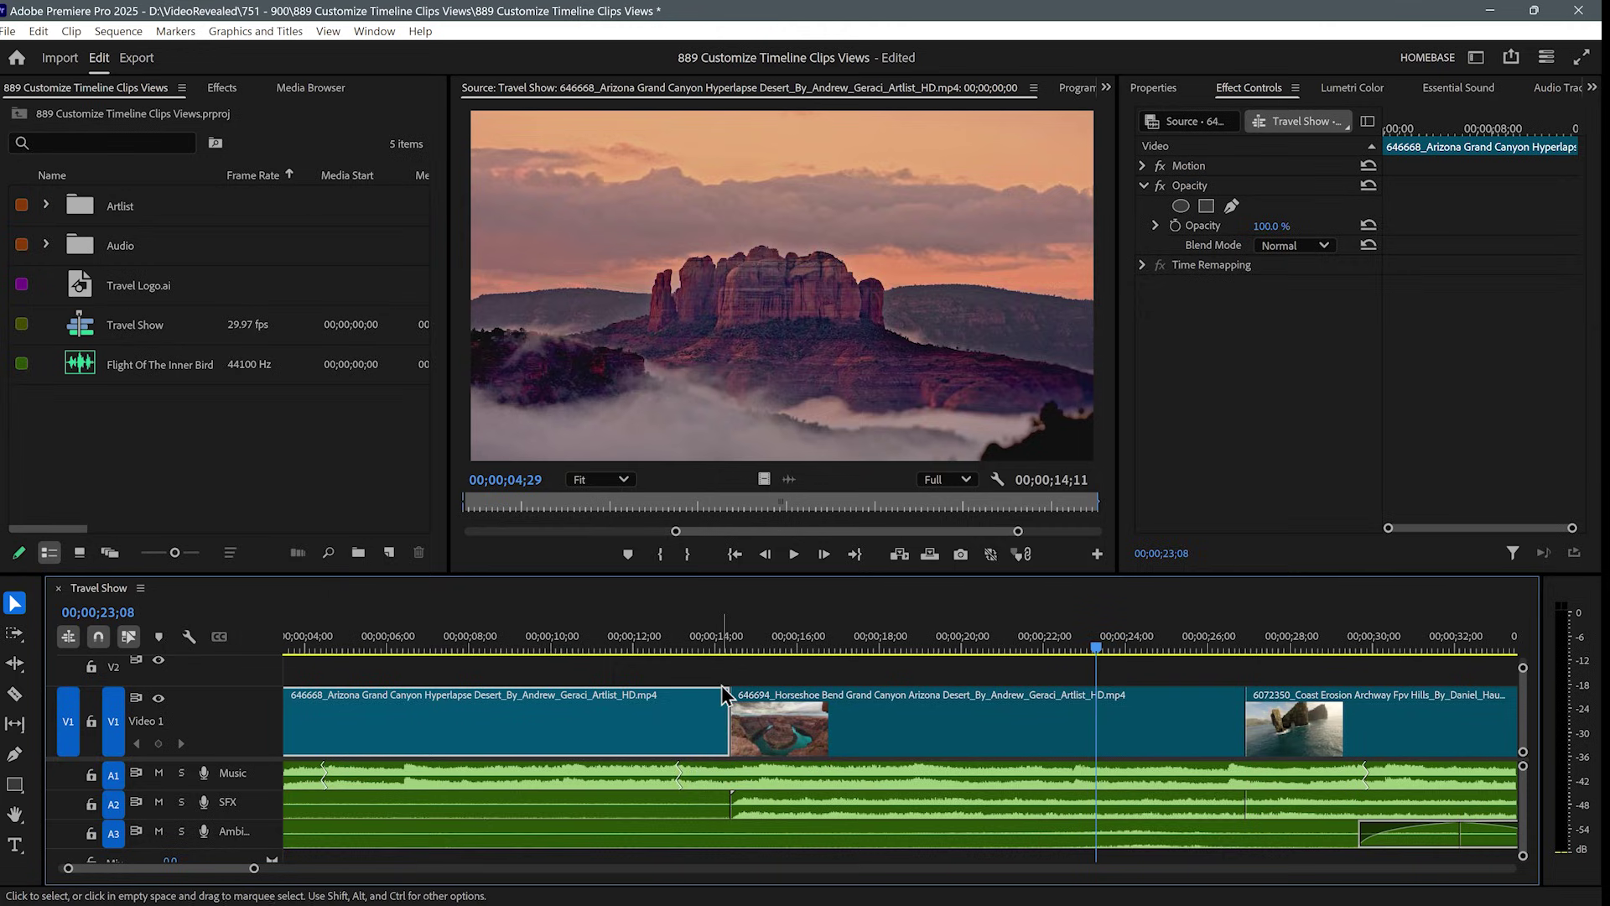
pyautogui.moveTo(713, 715); pyautogui.dragTo(701, 716)
pyautogui.hotkey('ctrl', 'z')
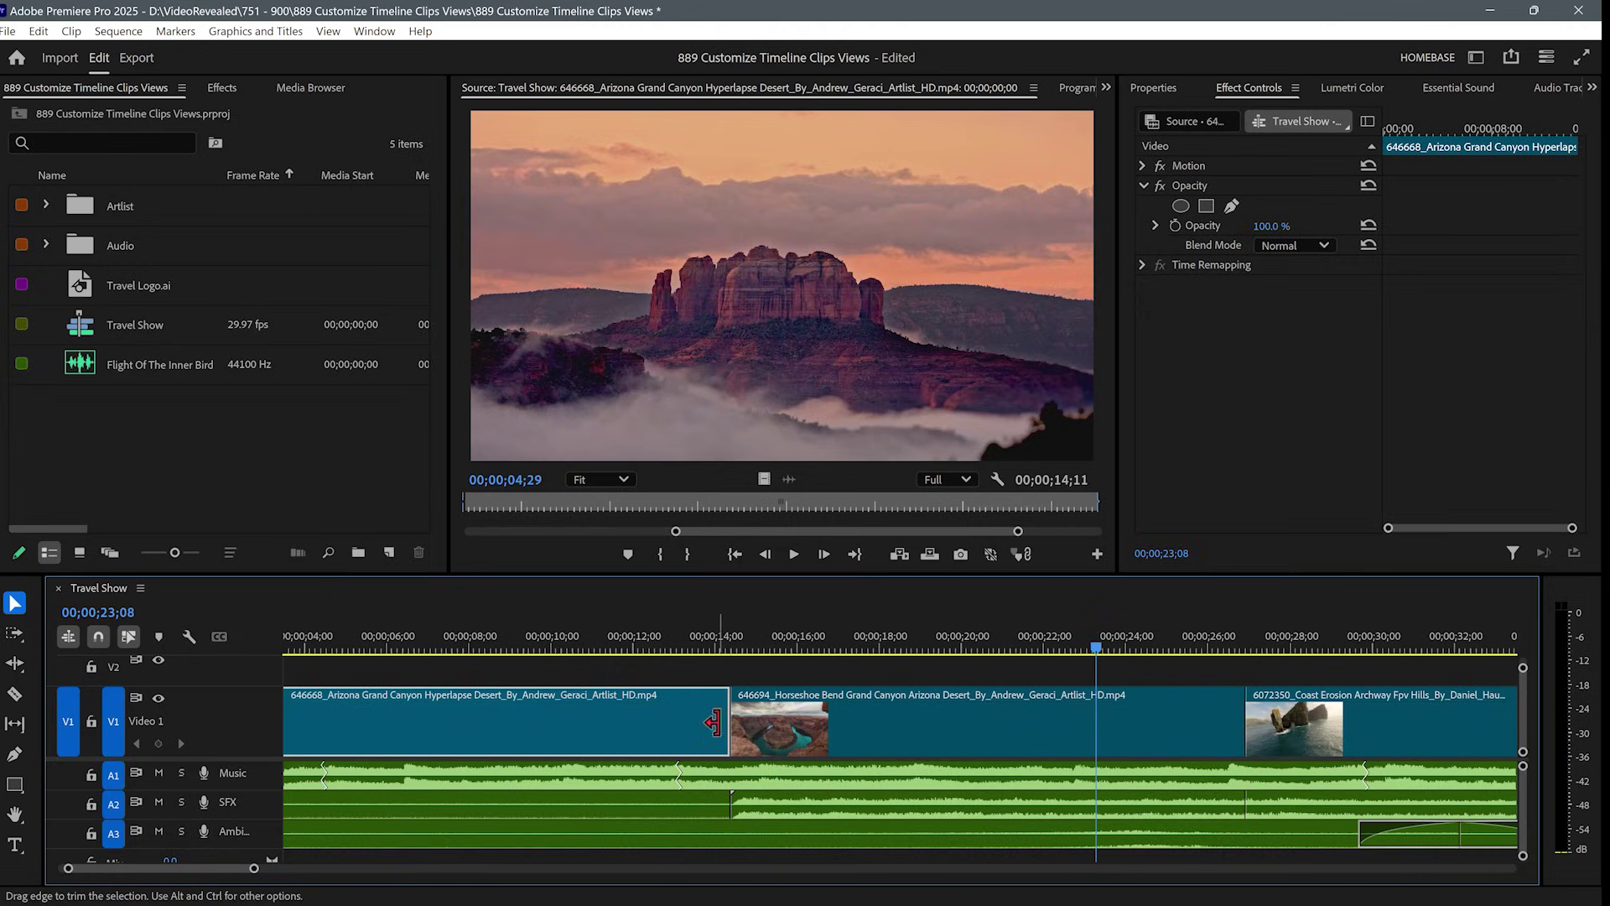
# Turn on Show FX Badges and expand the clip's Motion properties in Effect Controls
pyautogui.click(189, 637)
pyautogui.click(244, 404)
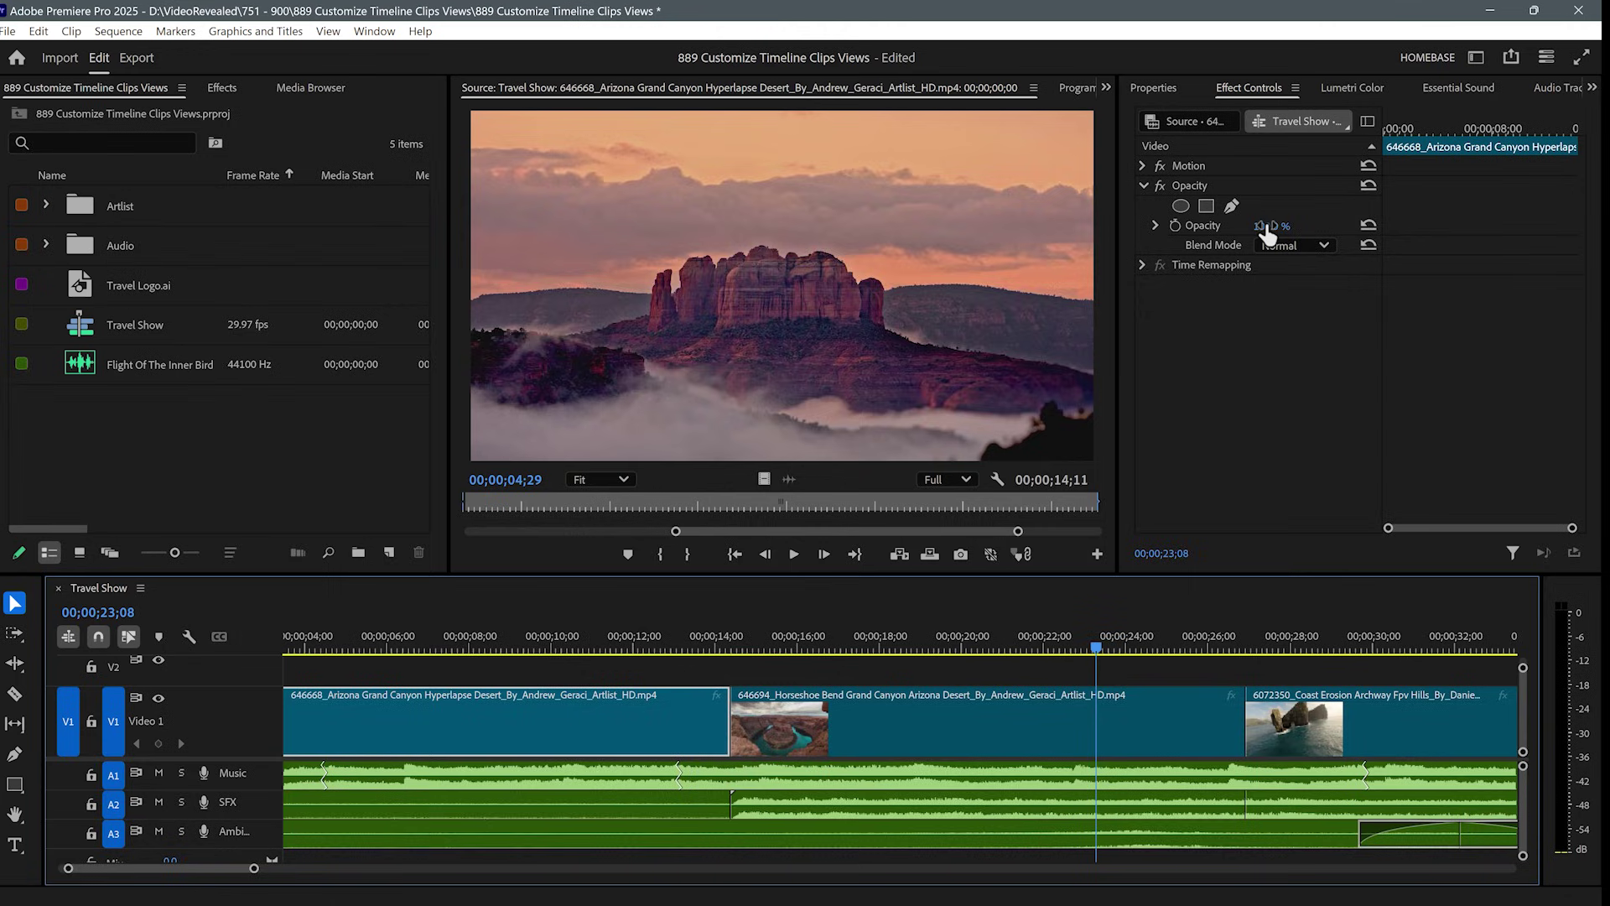
pyautogui.click(1144, 166)
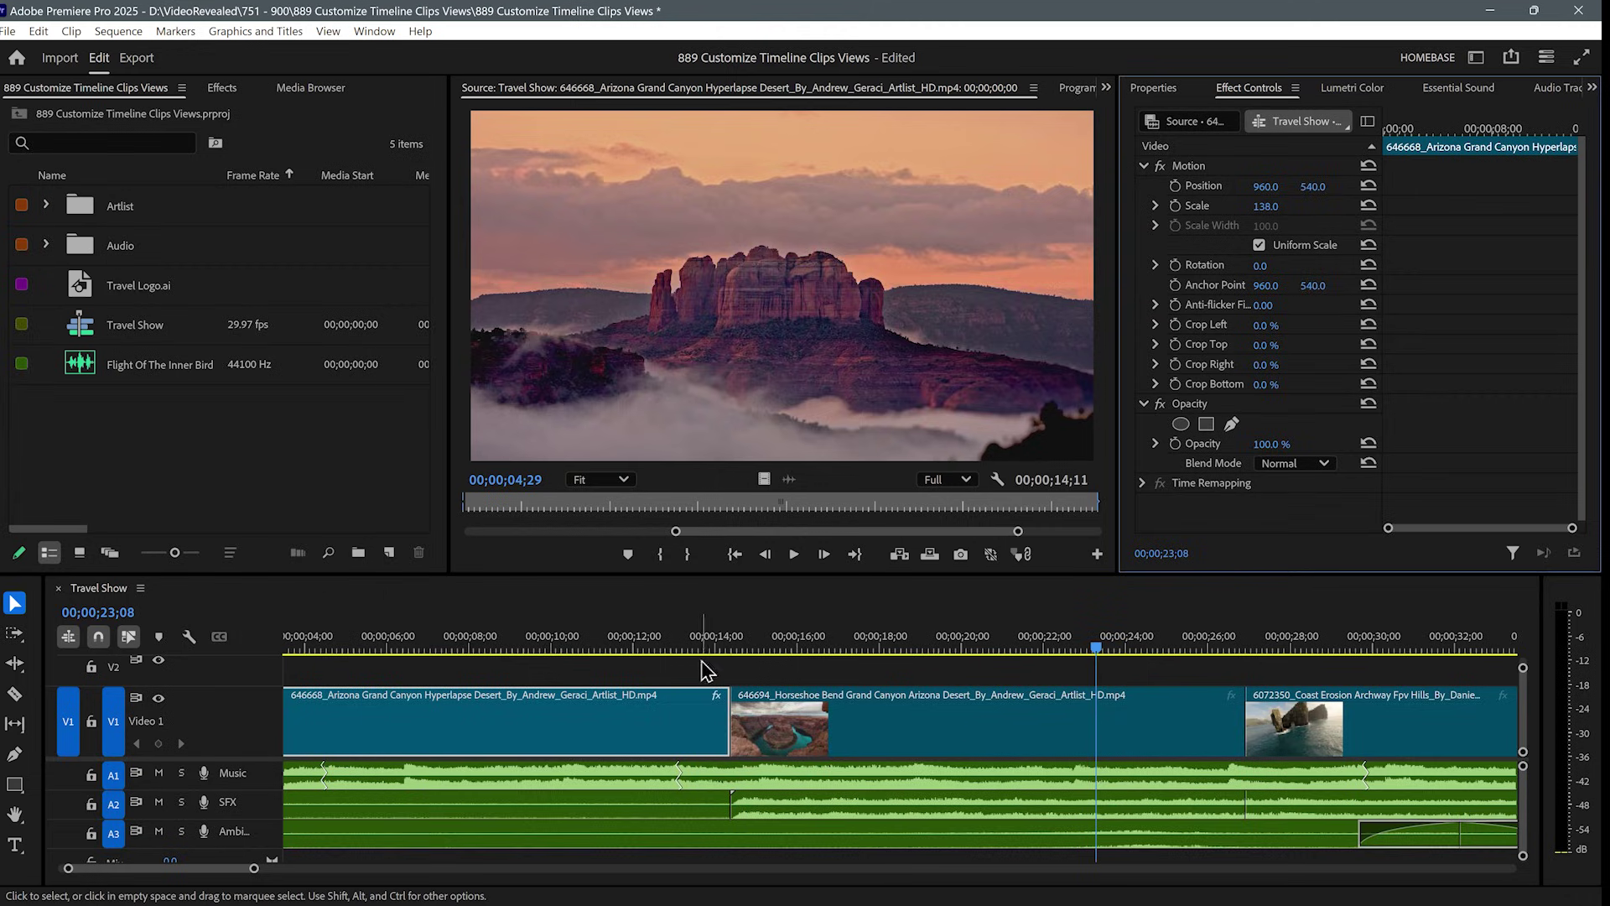
# At 00;00;12;29, scale the first Arizona clip to 132, then reset Scale to 100
pyautogui.click(677, 648)
pyautogui.moveTo(1266, 209); pyautogui.dragTo(1293, 210)
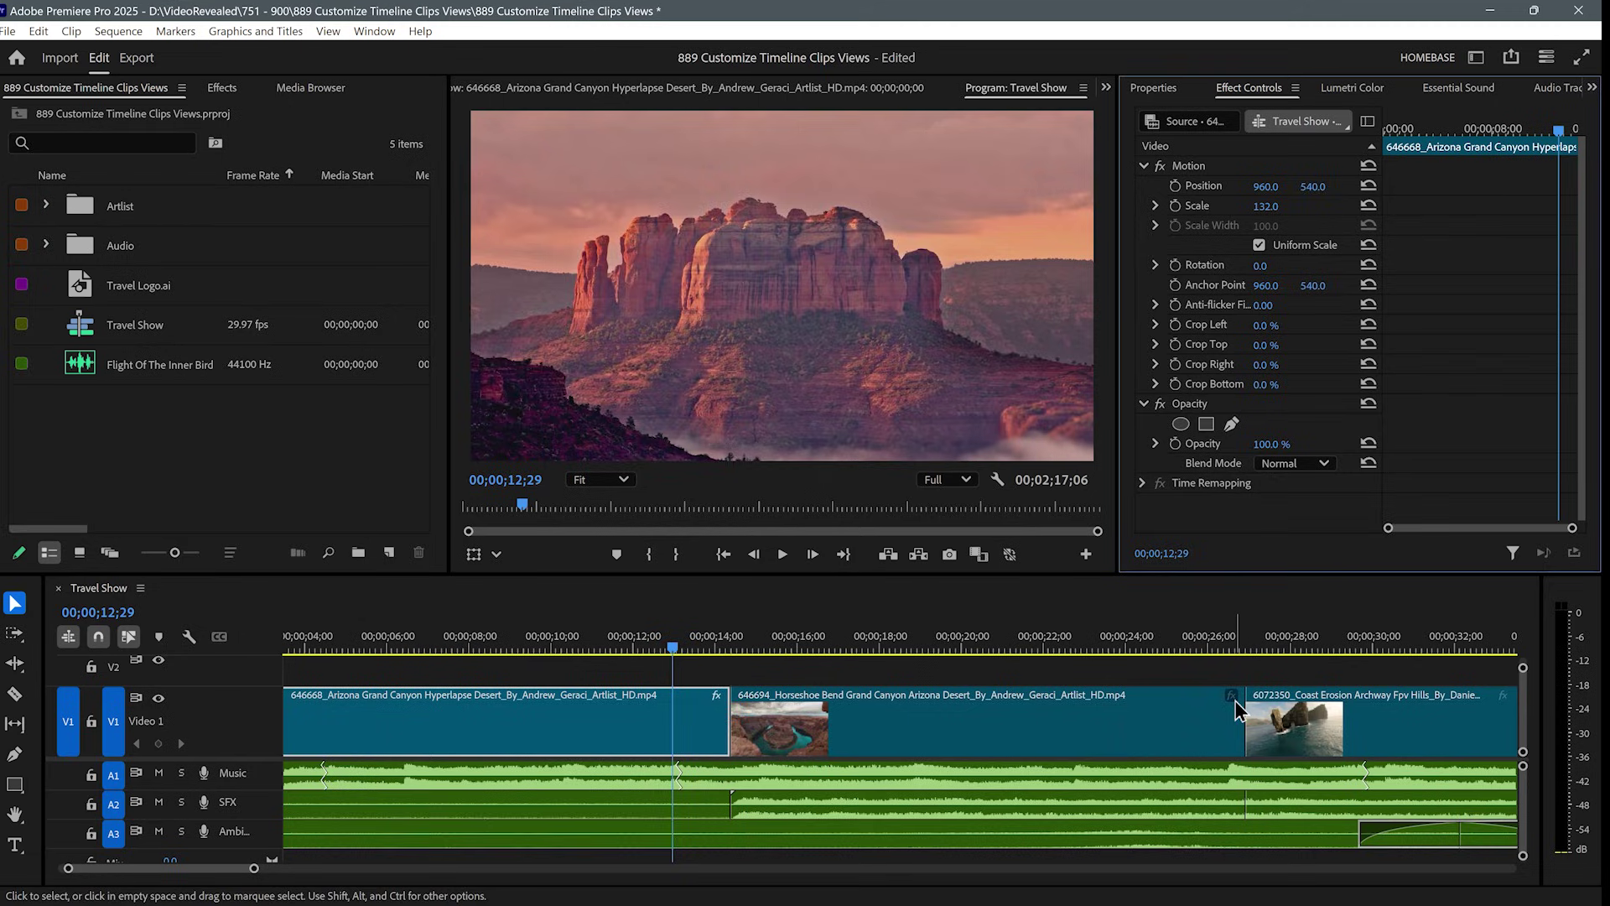
pyautogui.click(1235, 709)
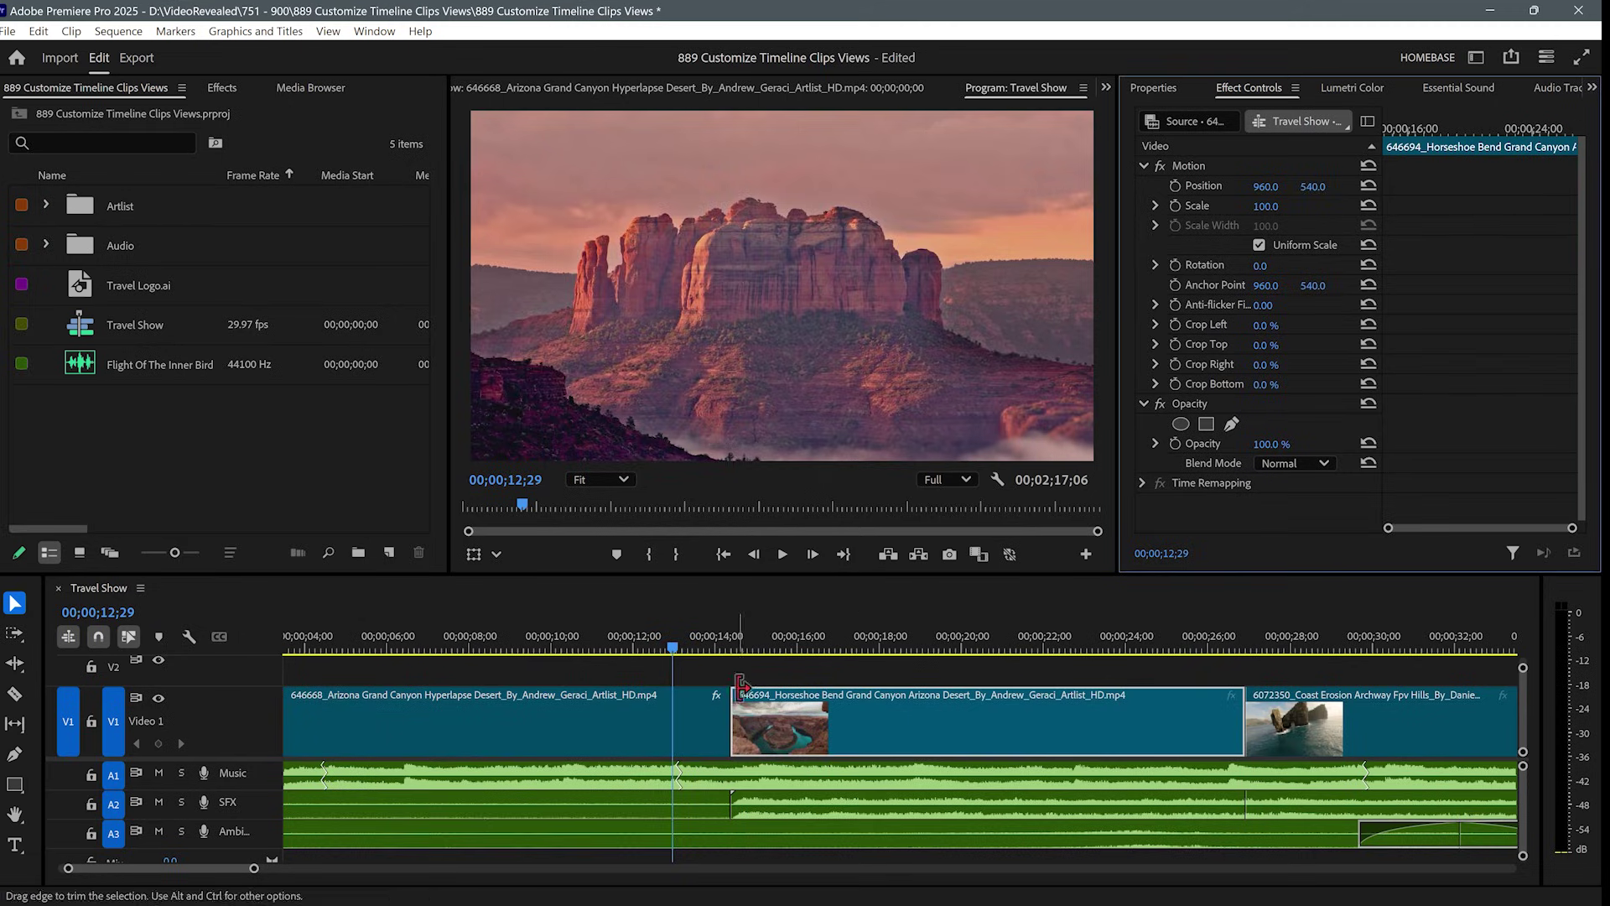
pyautogui.click(717, 715)
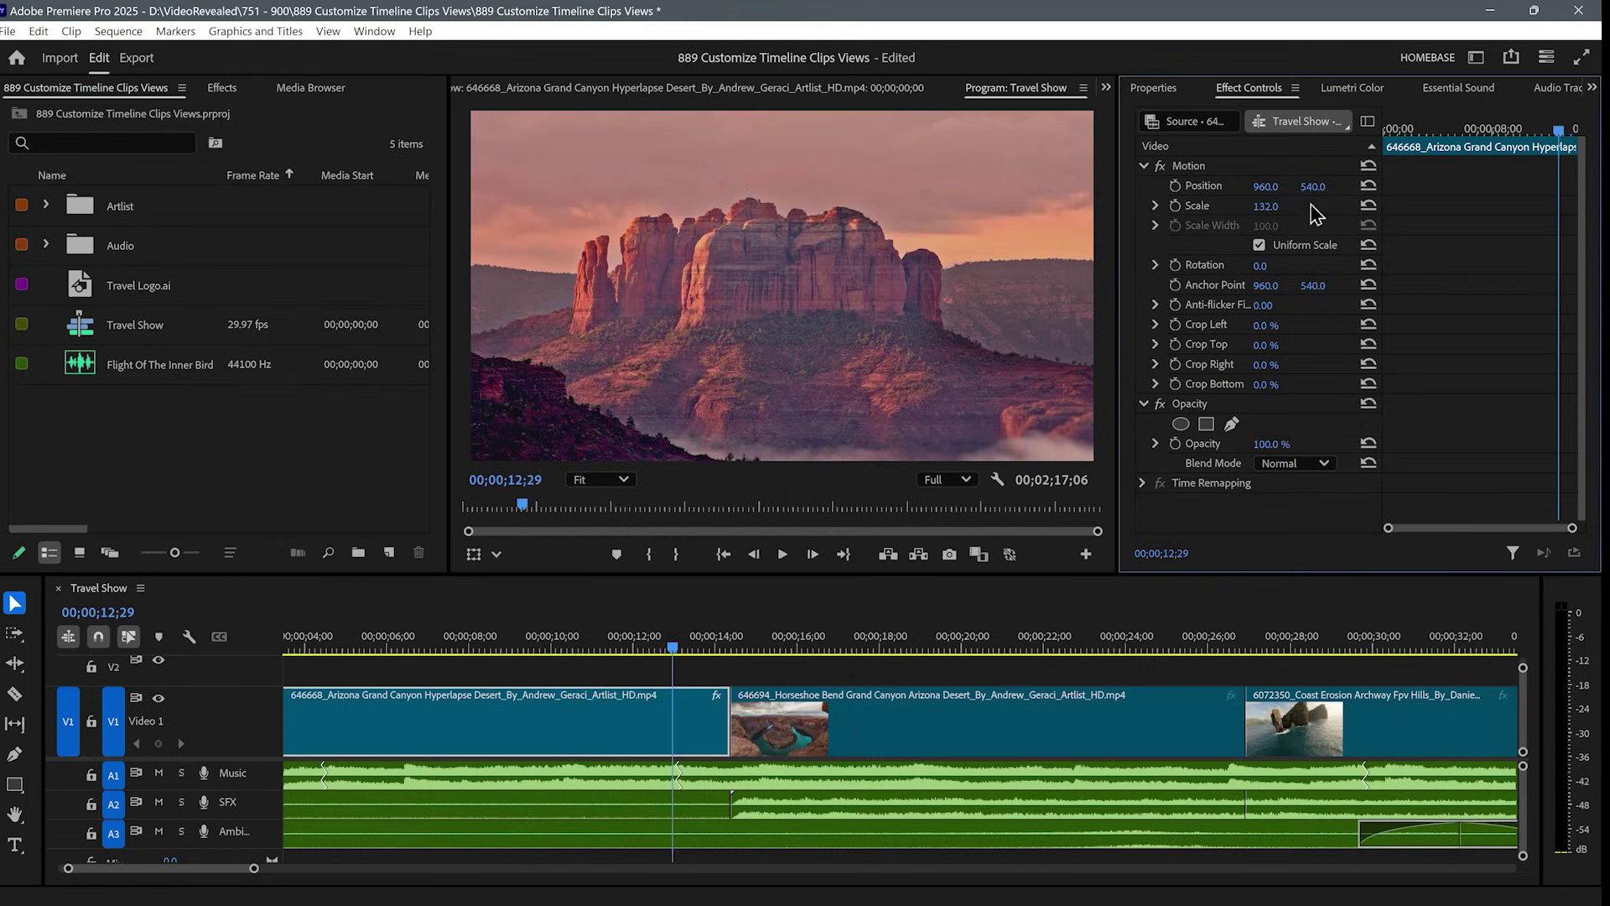
pyautogui.click(1368, 206)
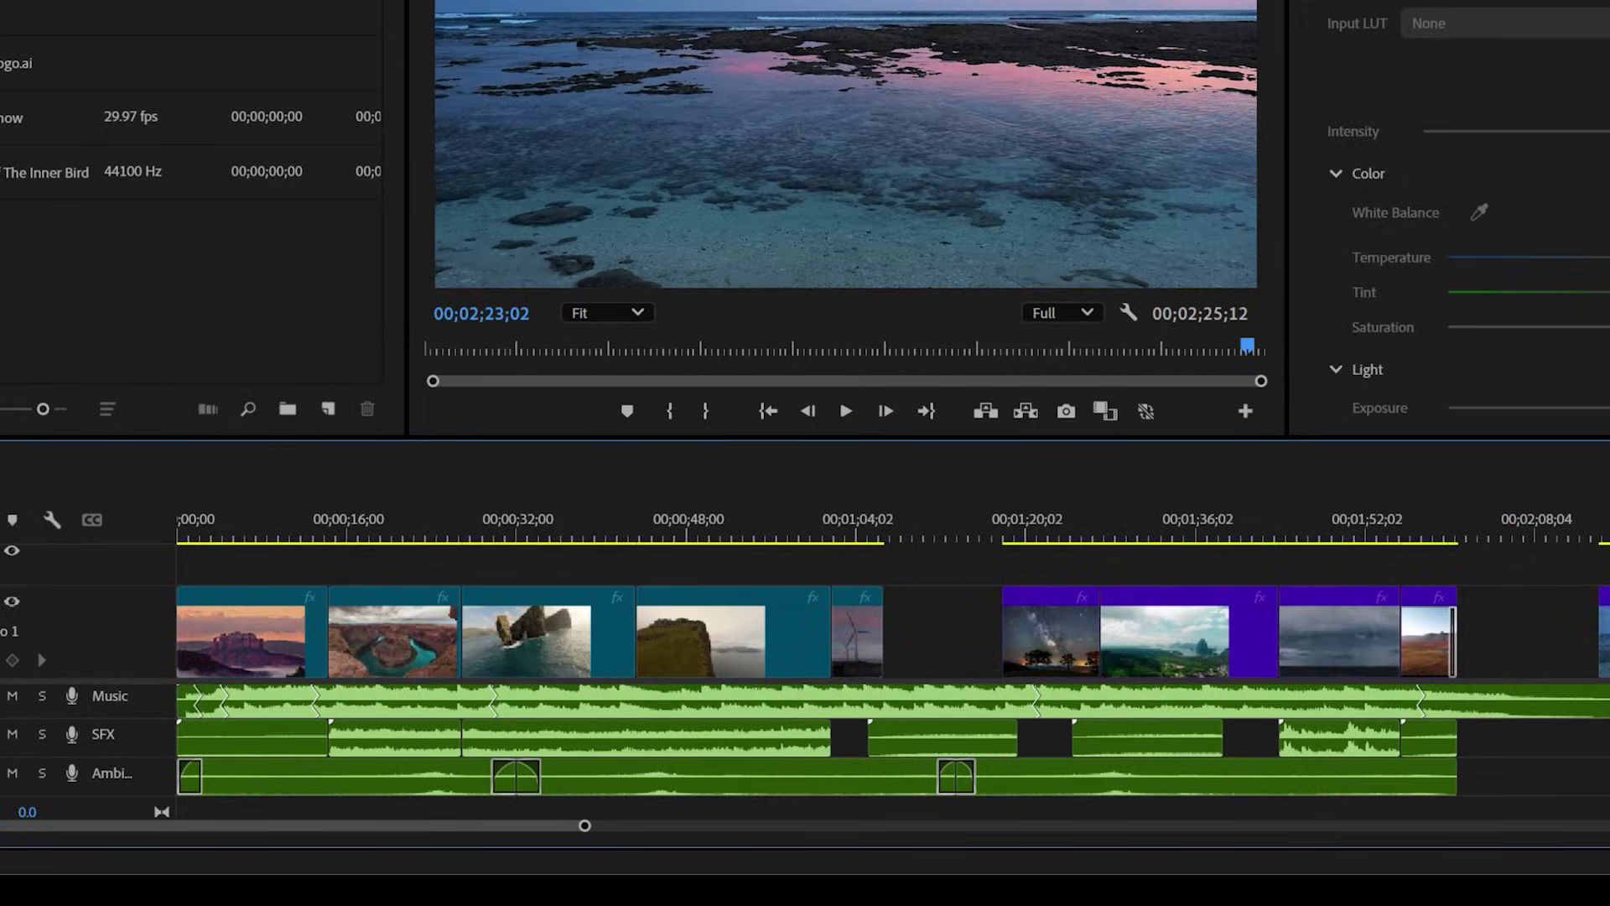
# Shorten the last seascape clip and Alt-drag a shorter copy of it further right
pyautogui.press('=')
pyautogui.press('=')
pyautogui.press('=')
pyautogui.press('=')
pyautogui.press('-')
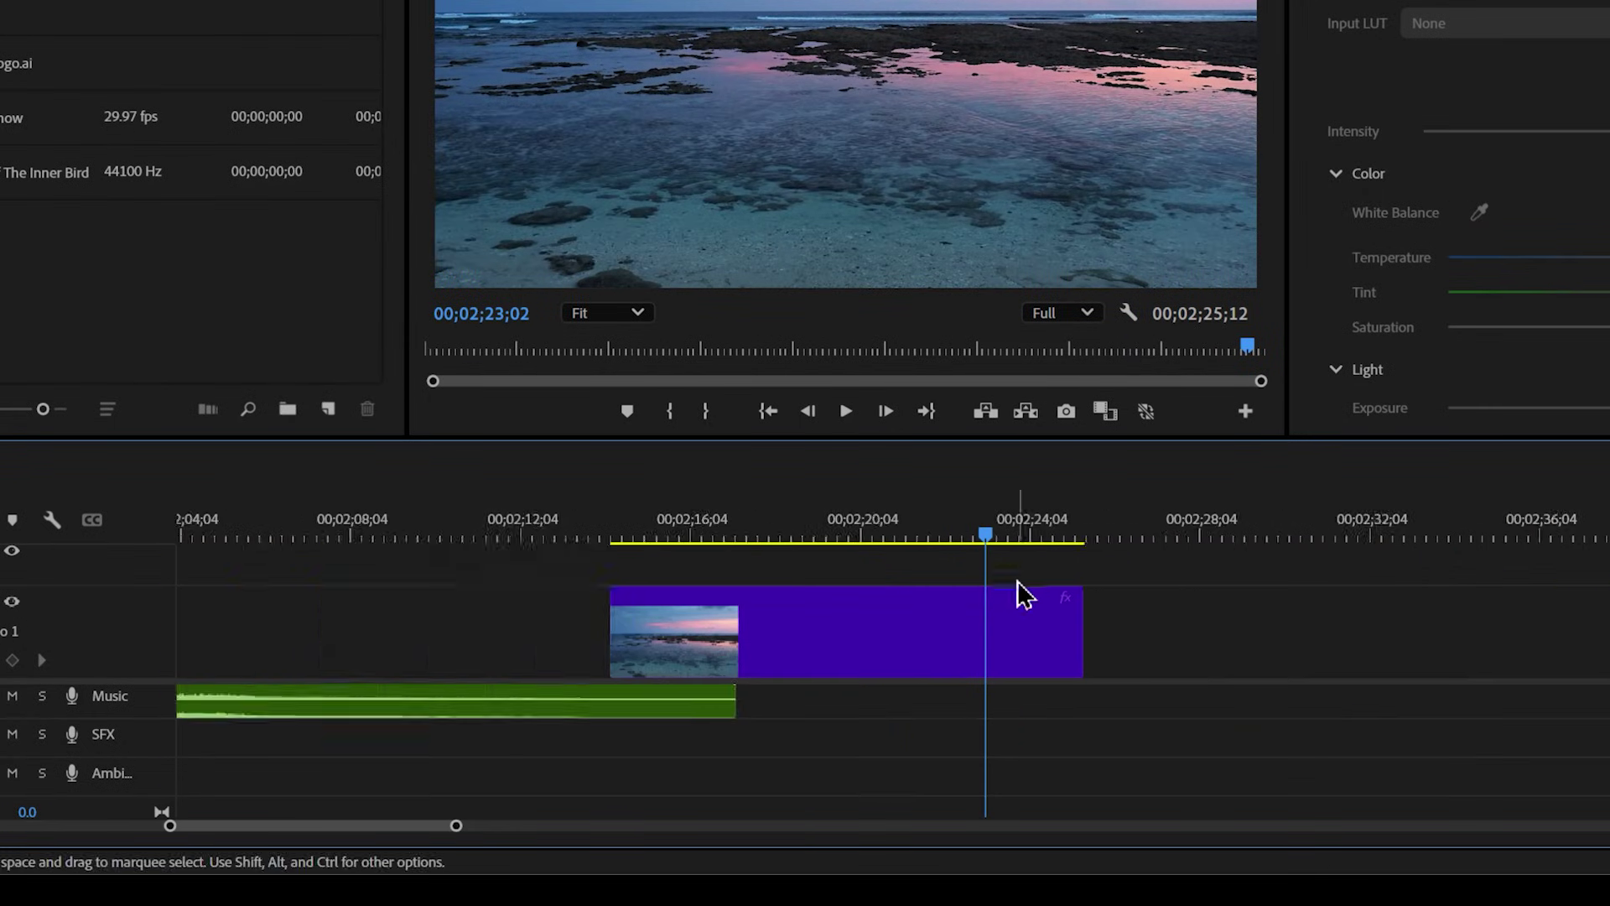
pyautogui.moveTo(1070, 655); pyautogui.dragTo(852, 652)
pyautogui.click(707, 650)
pyautogui.moveTo(707, 650); pyautogui.dragTo(1015, 646)
pyautogui.moveTo(1156, 638); pyautogui.dragTo(1056, 645)
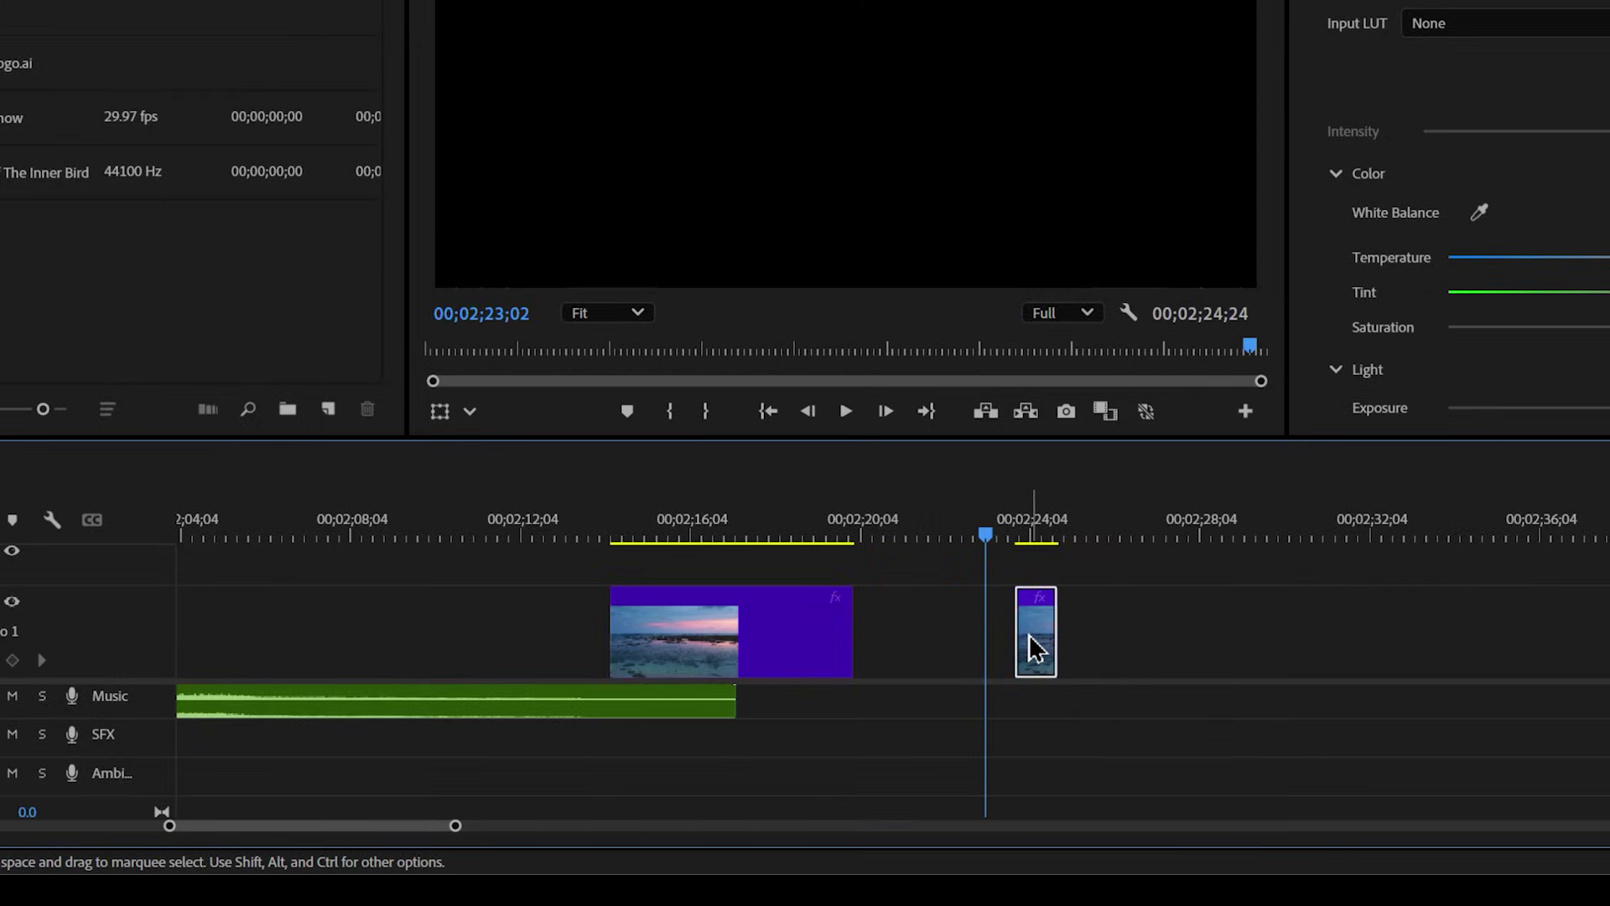
# Enable Show Duplicate Frame Markers, trim the repeat's start, and park the playhead near 00;00;10;02
pyautogui.click(784, 644)
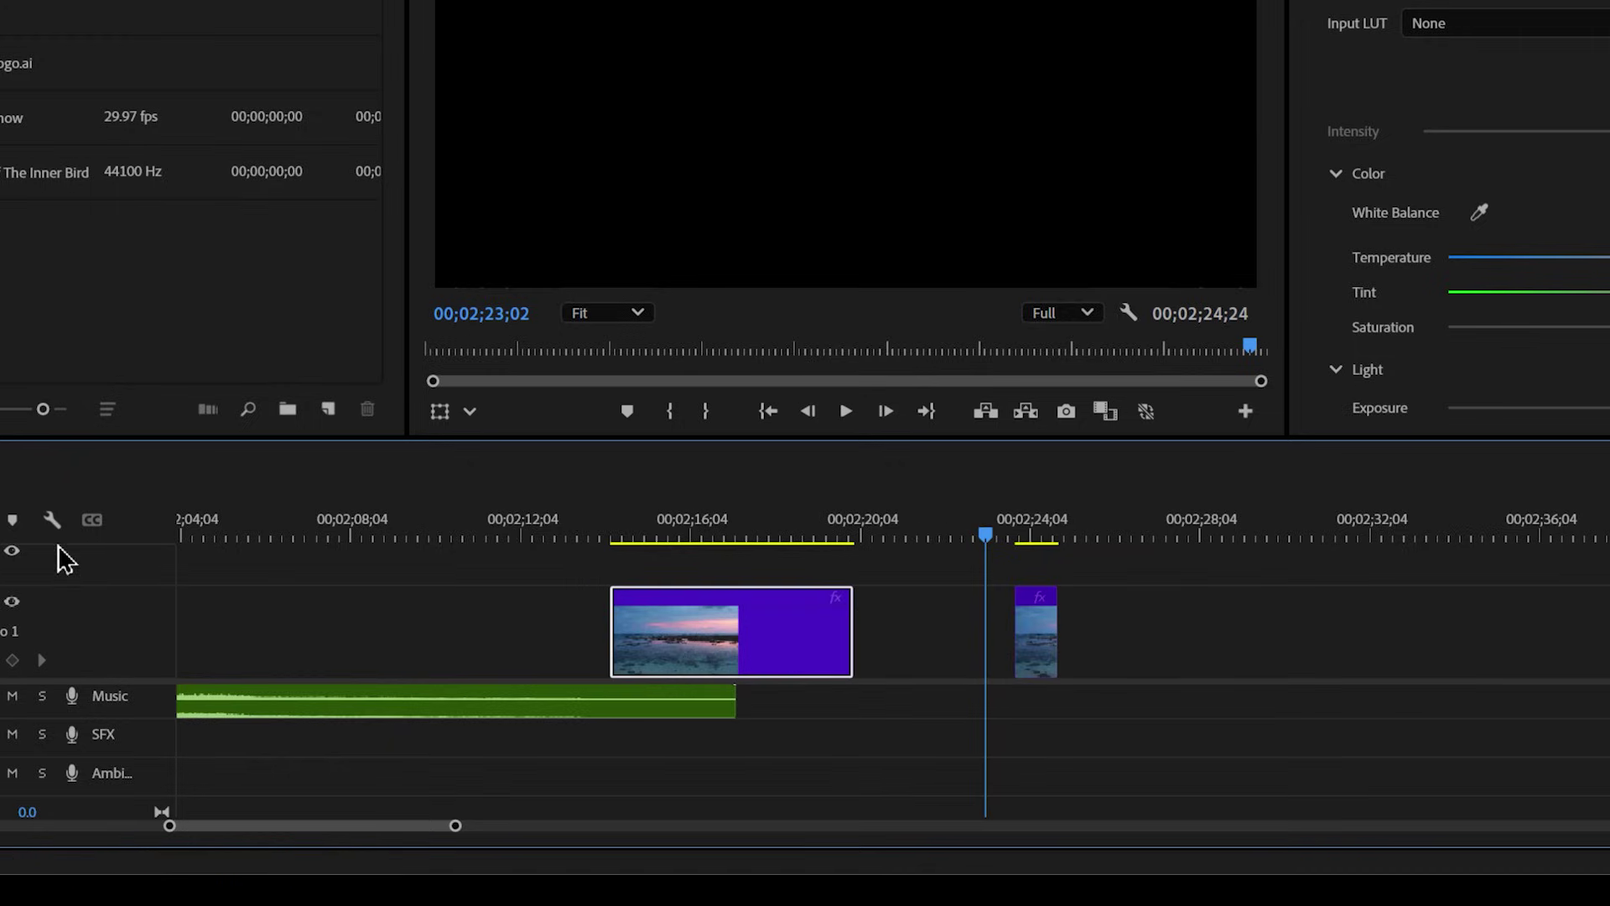
pyautogui.click(52, 519)
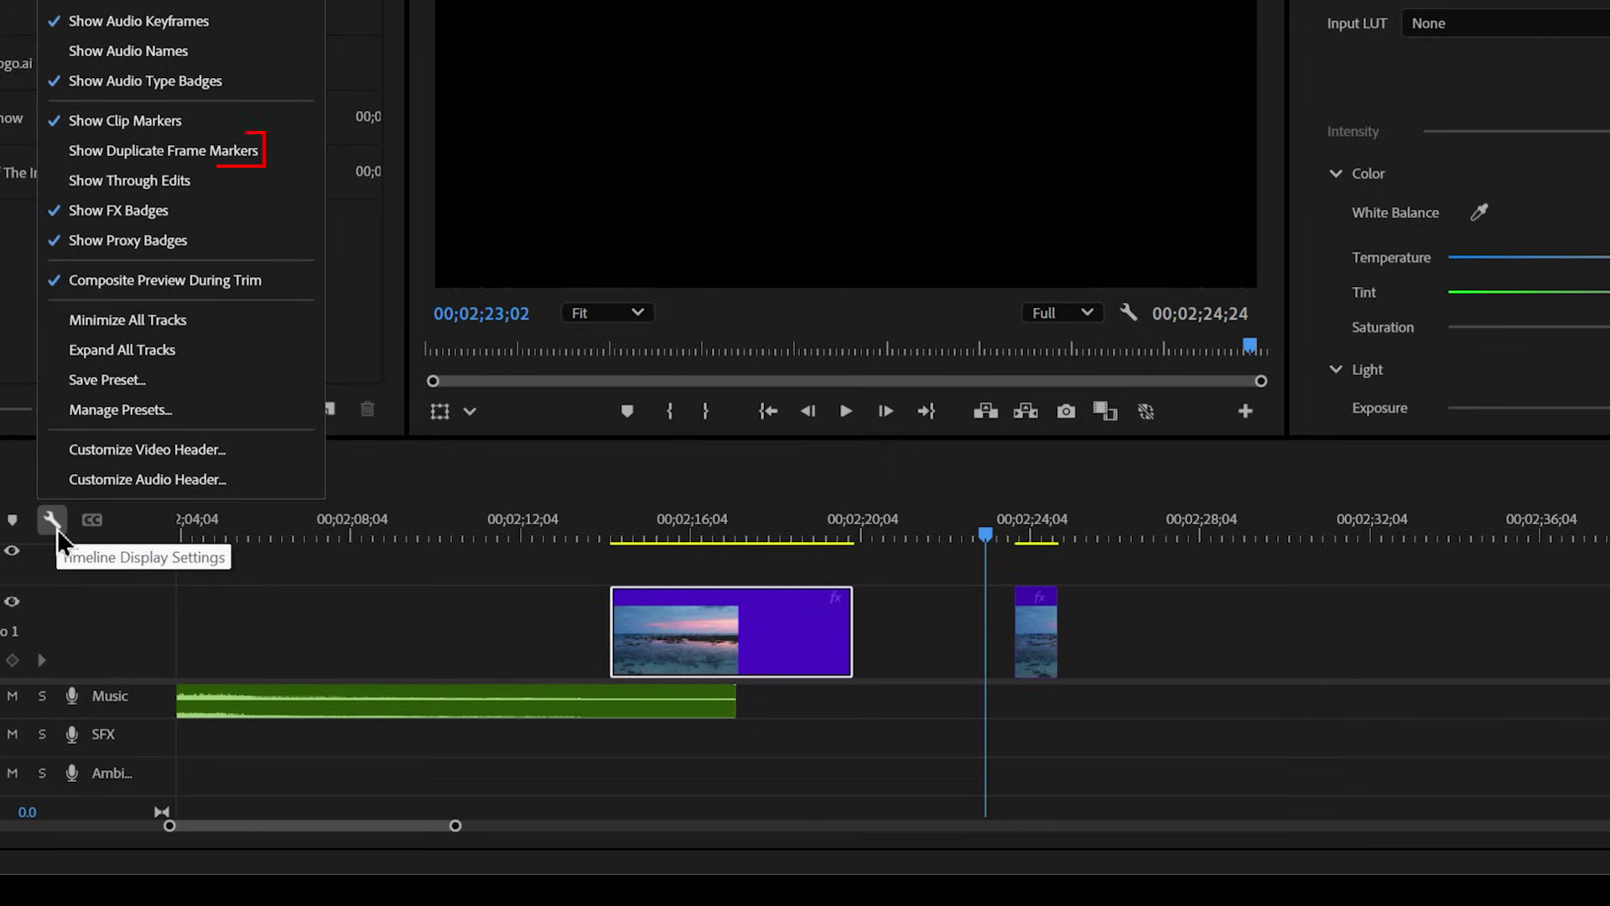
pyautogui.click(162, 159)
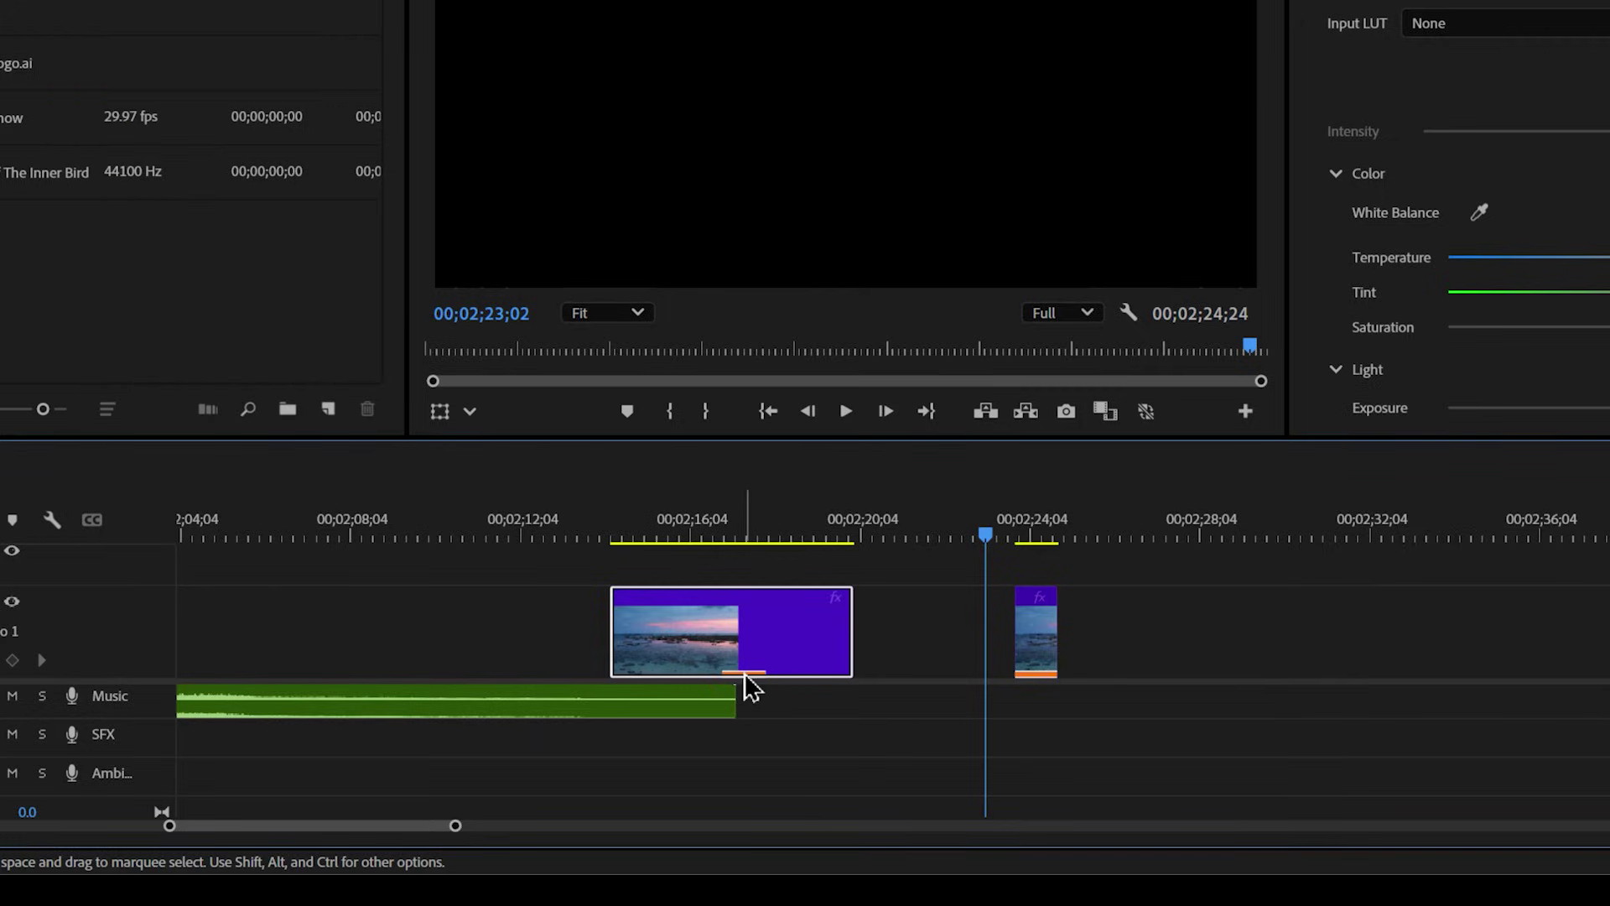
pyautogui.moveTo(1023, 644); pyautogui.dragTo(1000, 644)
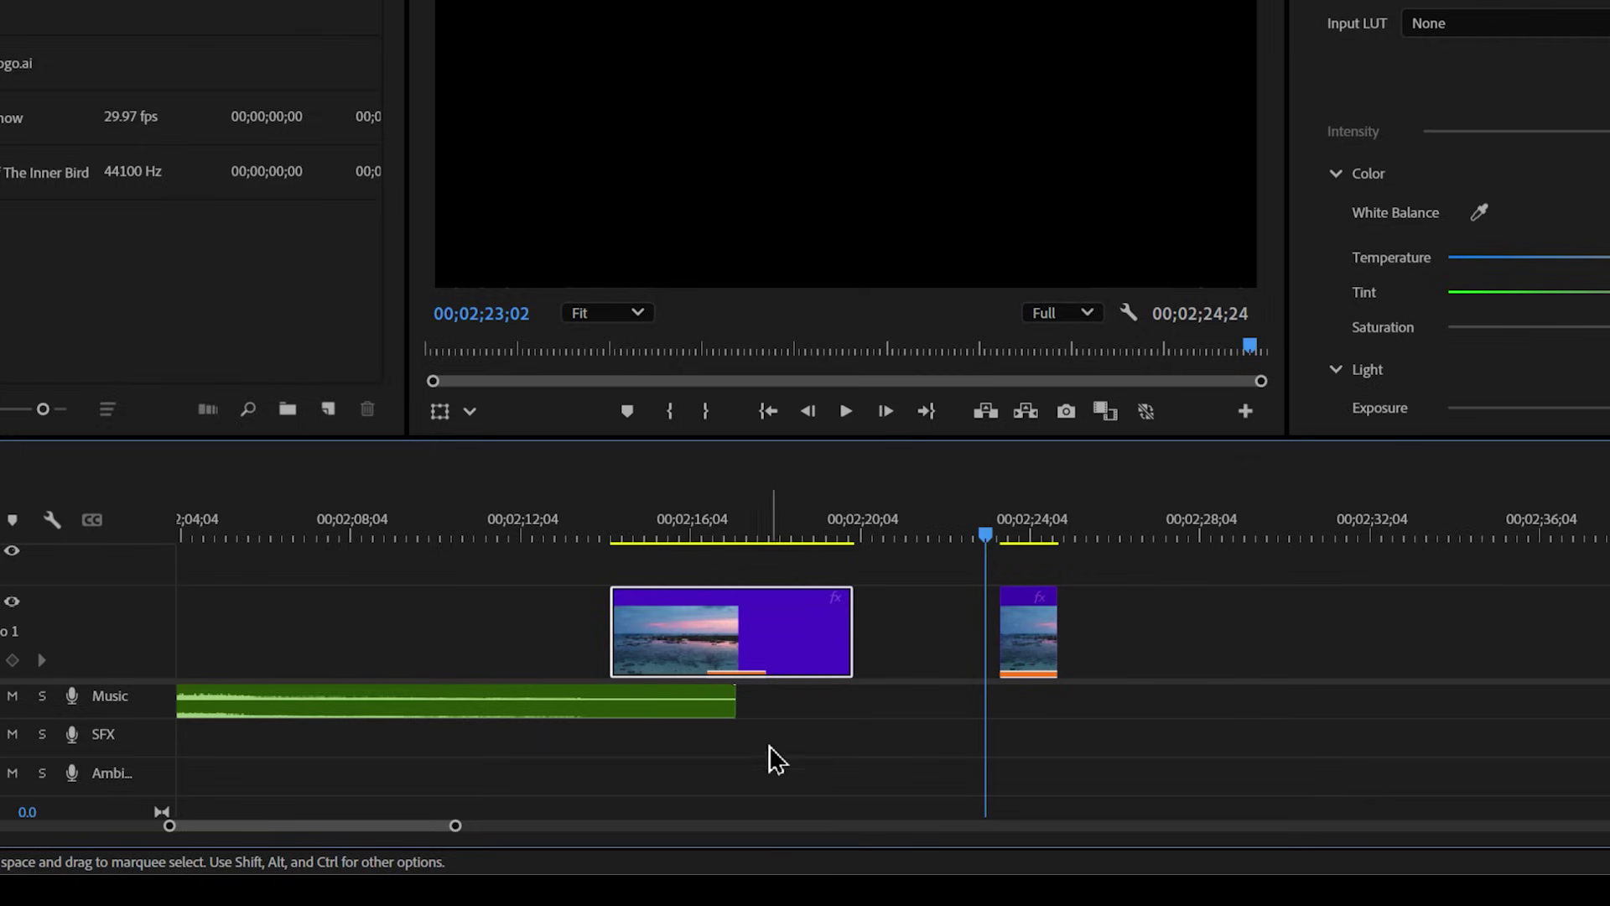
pyautogui.press('\\')
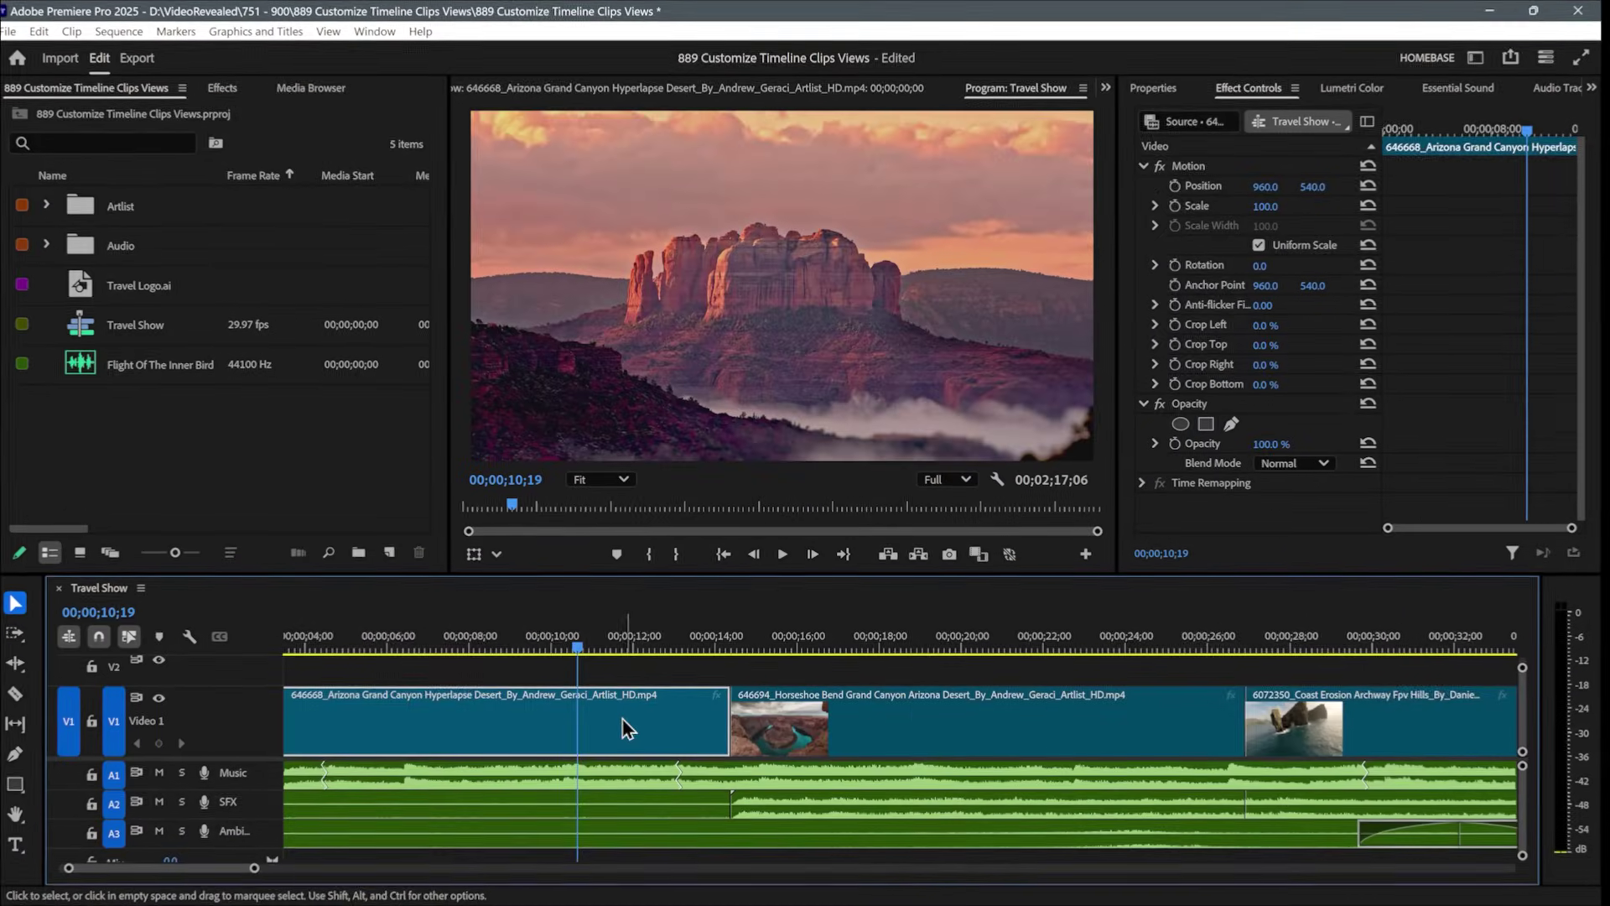
pyautogui.moveTo(563, 639)
pyautogui.mouseDown()
pyautogui.moveTo(514, 641)
pyautogui.moveTo(566, 639)
pyautogui.mouseUp()
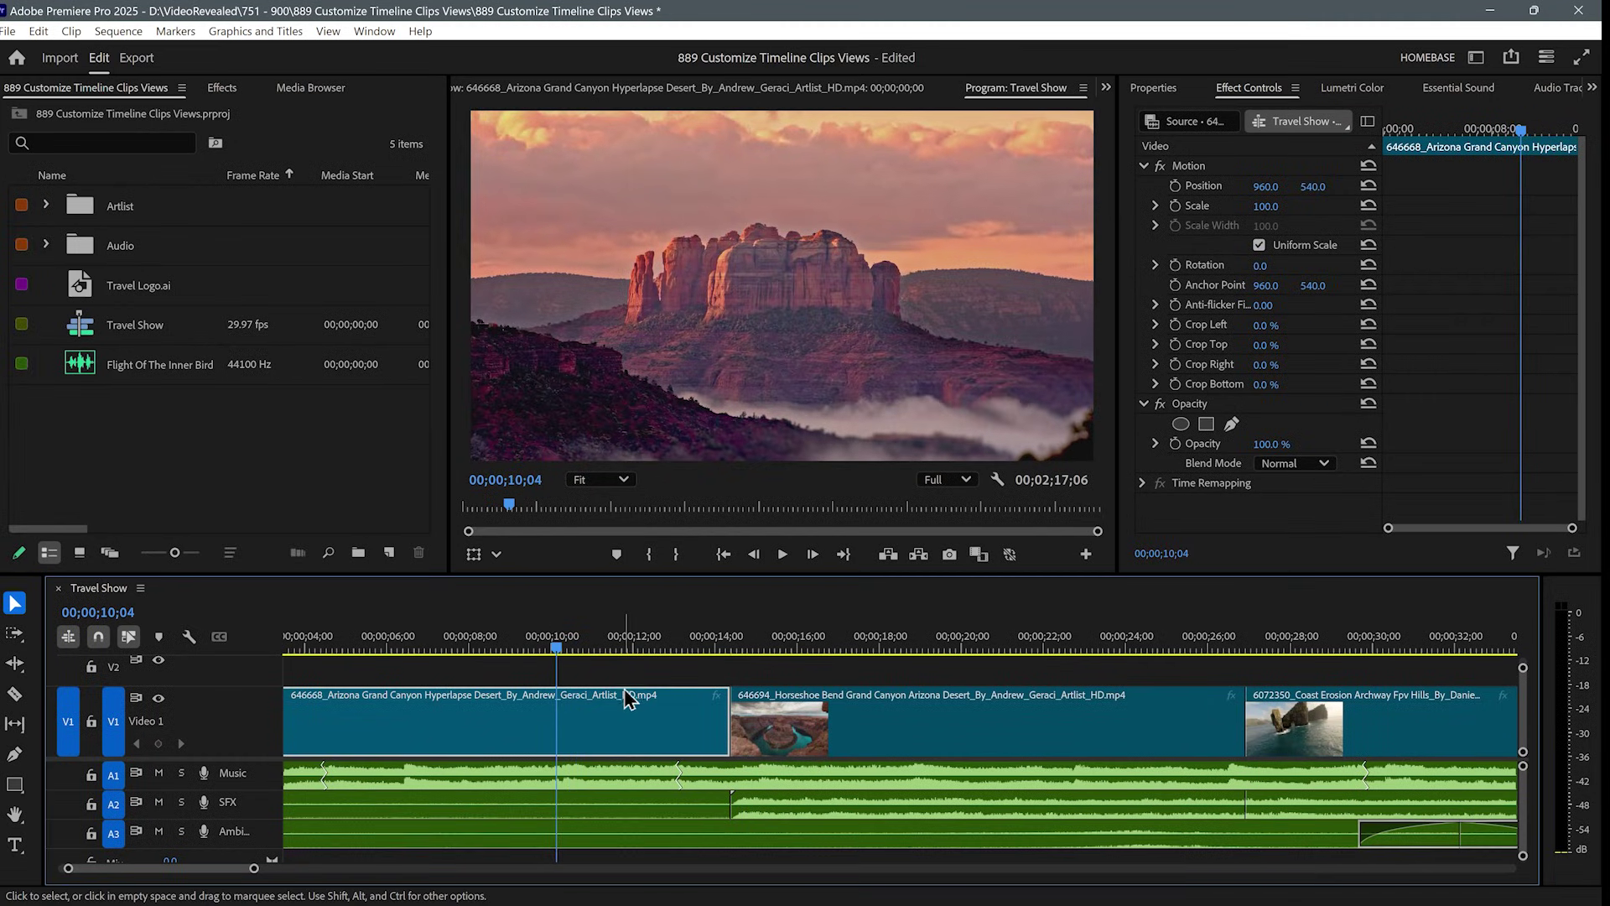
# Split the Arizona Grand Canyon clip at the playhead with the Razor tool, then return to Selection
pyautogui.press('c')
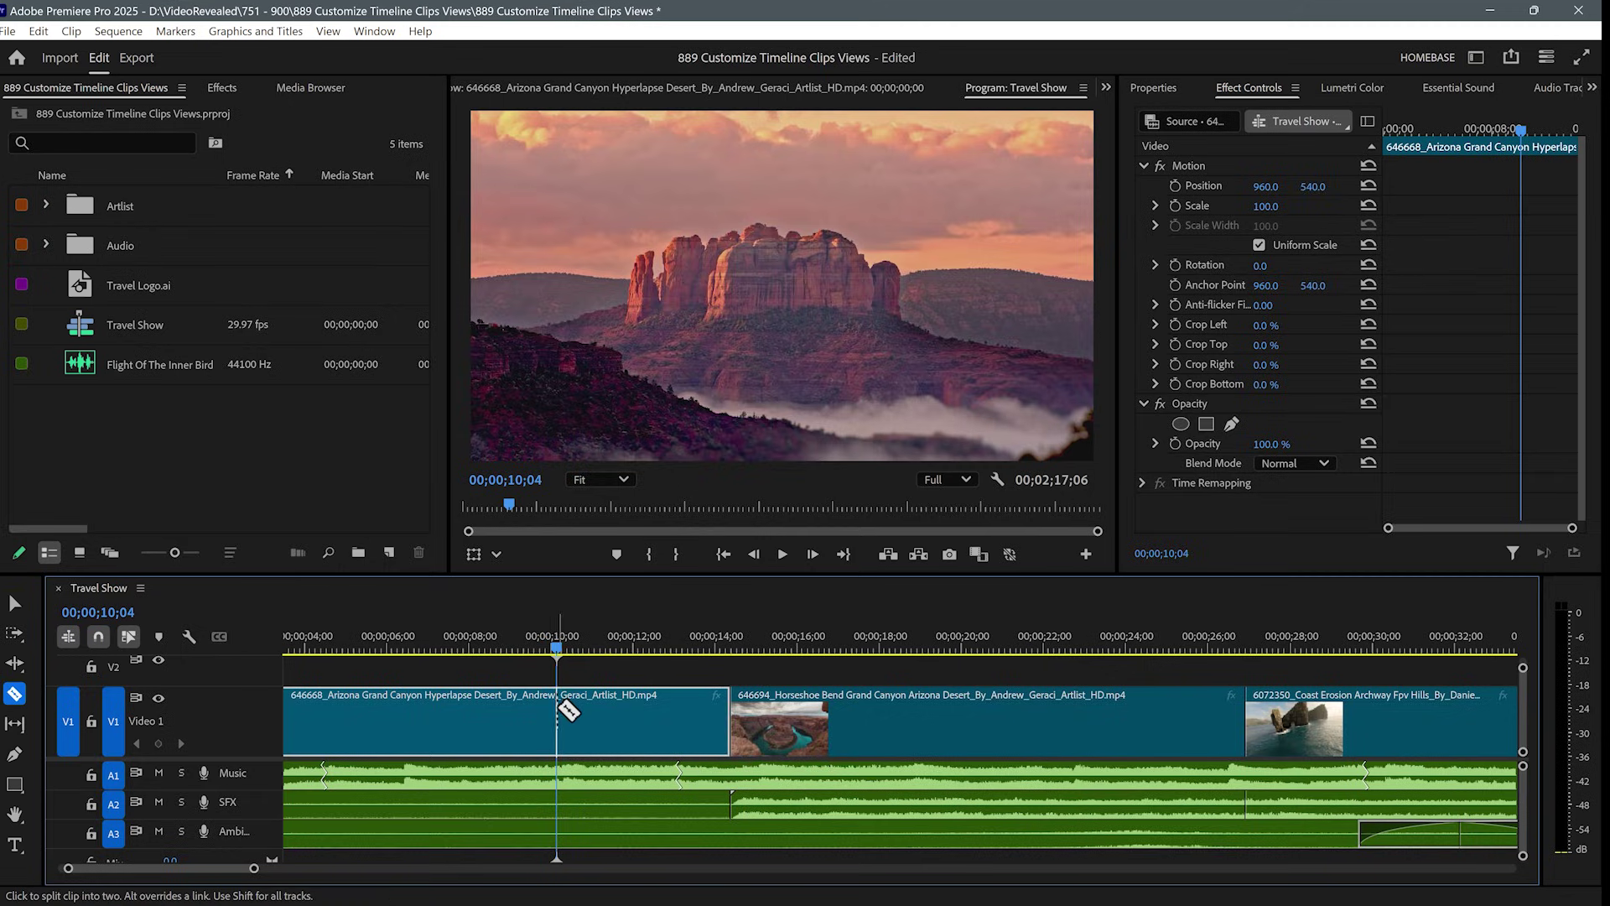
pyautogui.click(568, 710)
pyautogui.moveTo(564, 647); pyautogui.dragTo(490, 650)
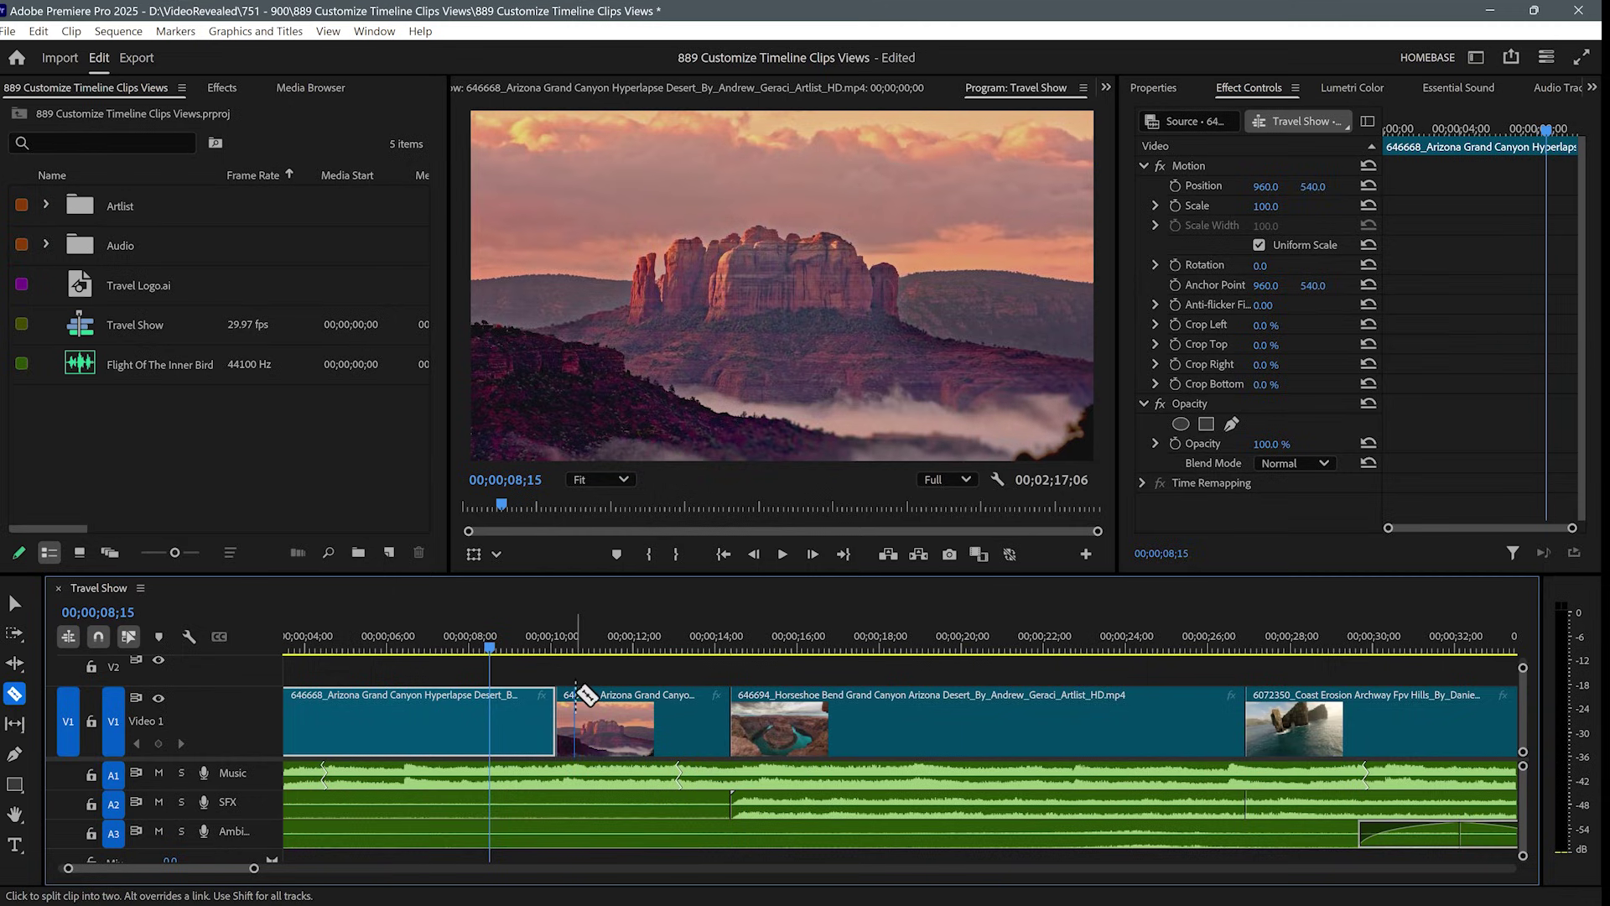
pyautogui.press('v')
# Delete the second Arizona piece, extend the first to close the gap, and play back
pyautogui.click(627, 731)
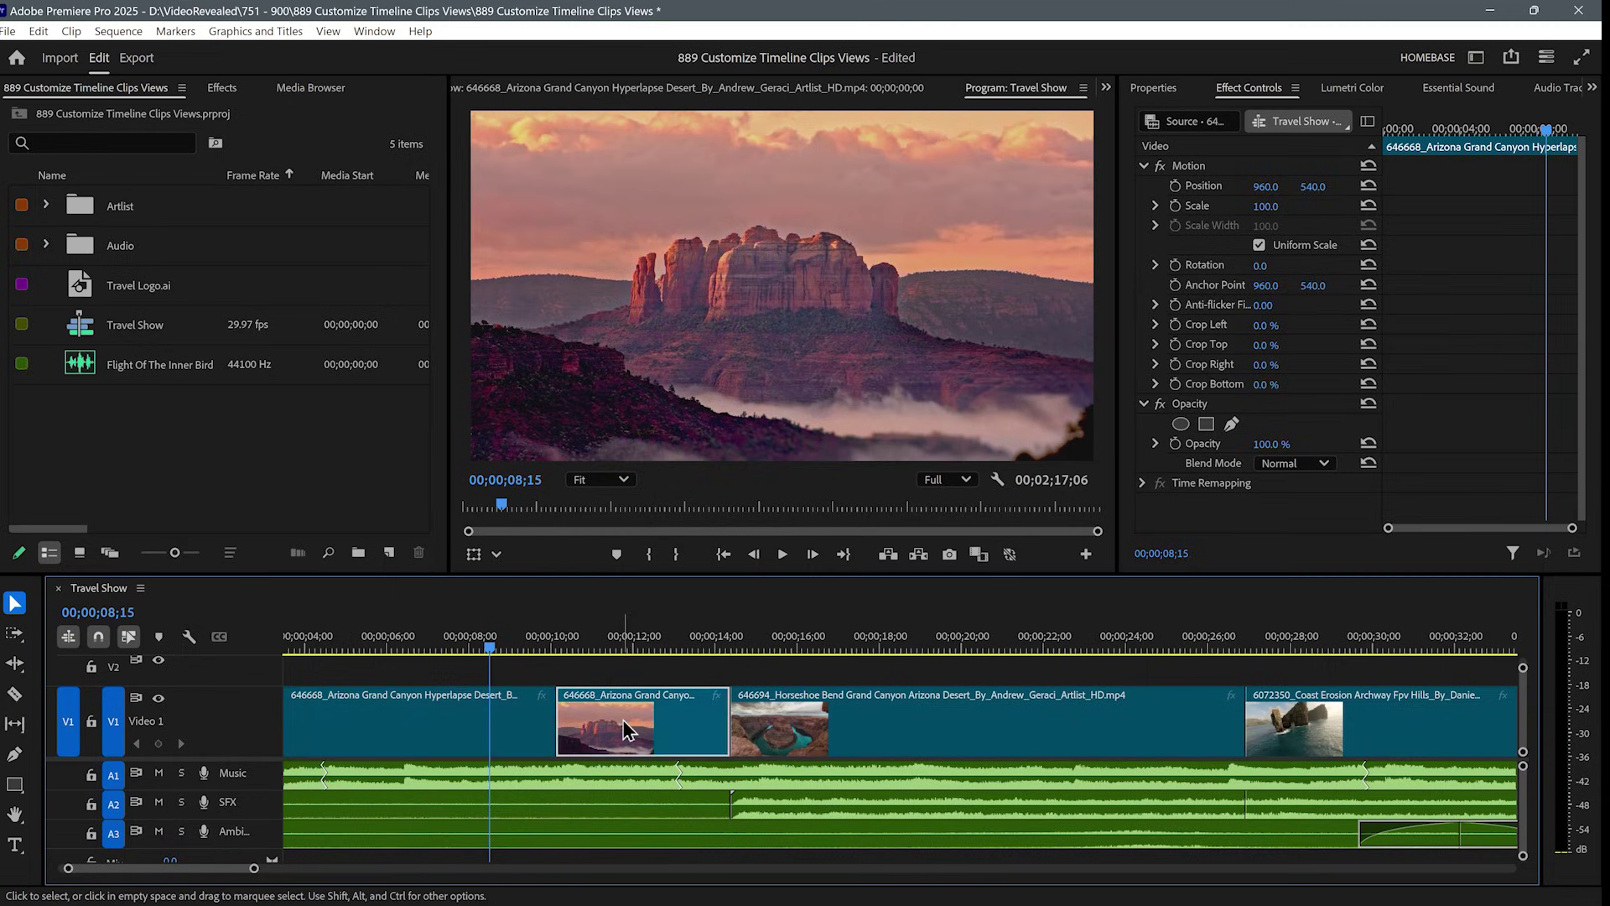
pyautogui.click(521, 723)
pyautogui.click(616, 719)
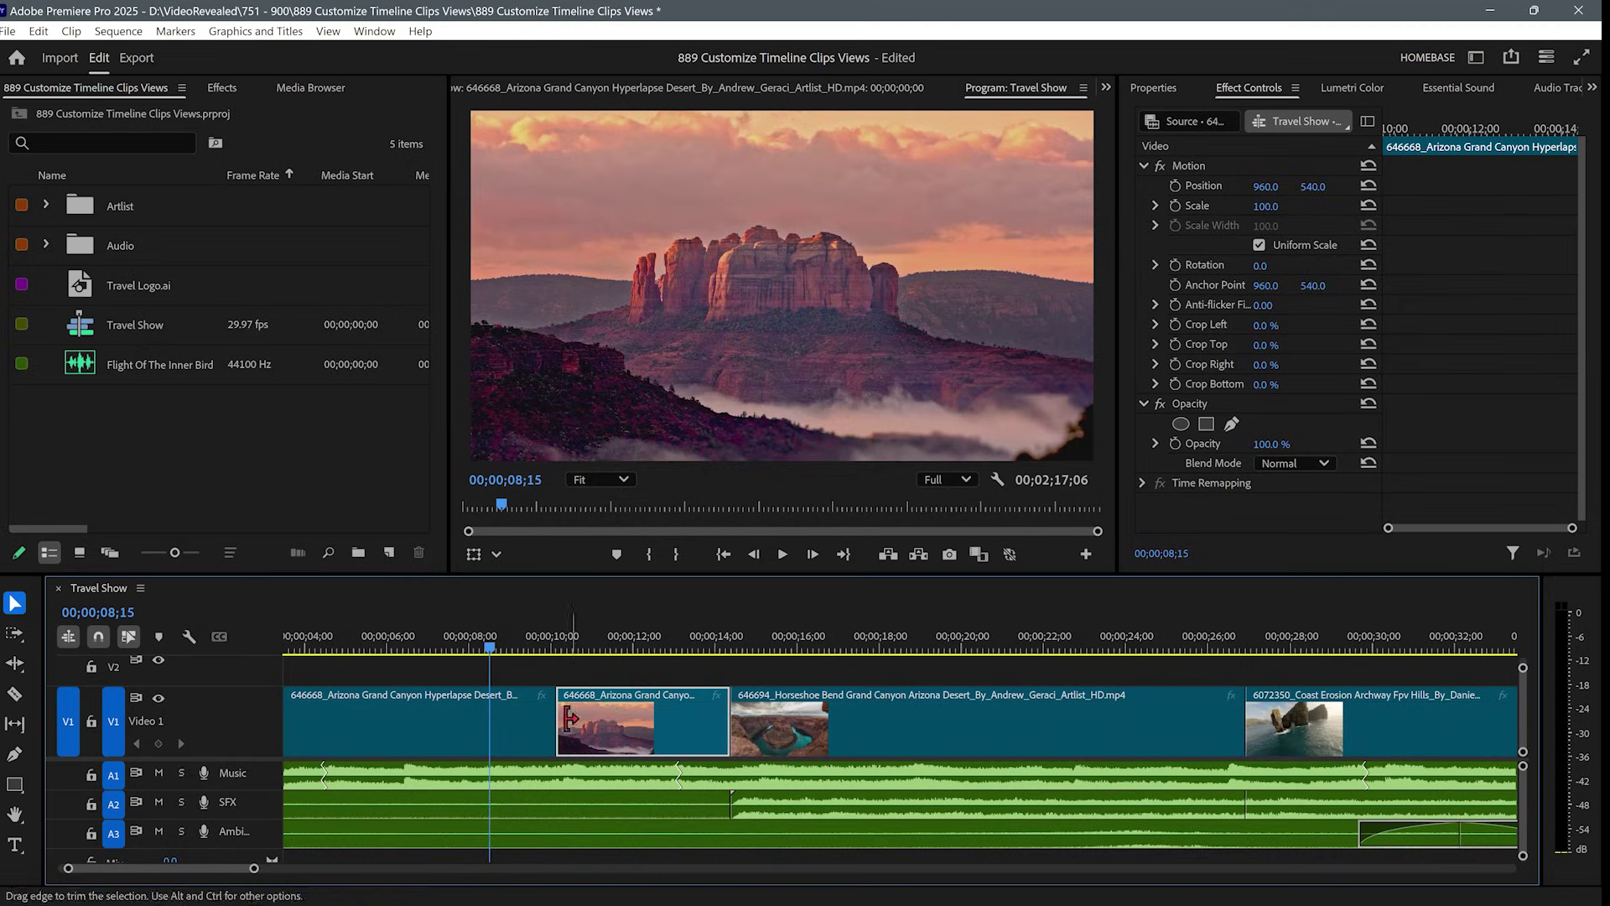
pyautogui.click(521, 719)
pyautogui.click(651, 721)
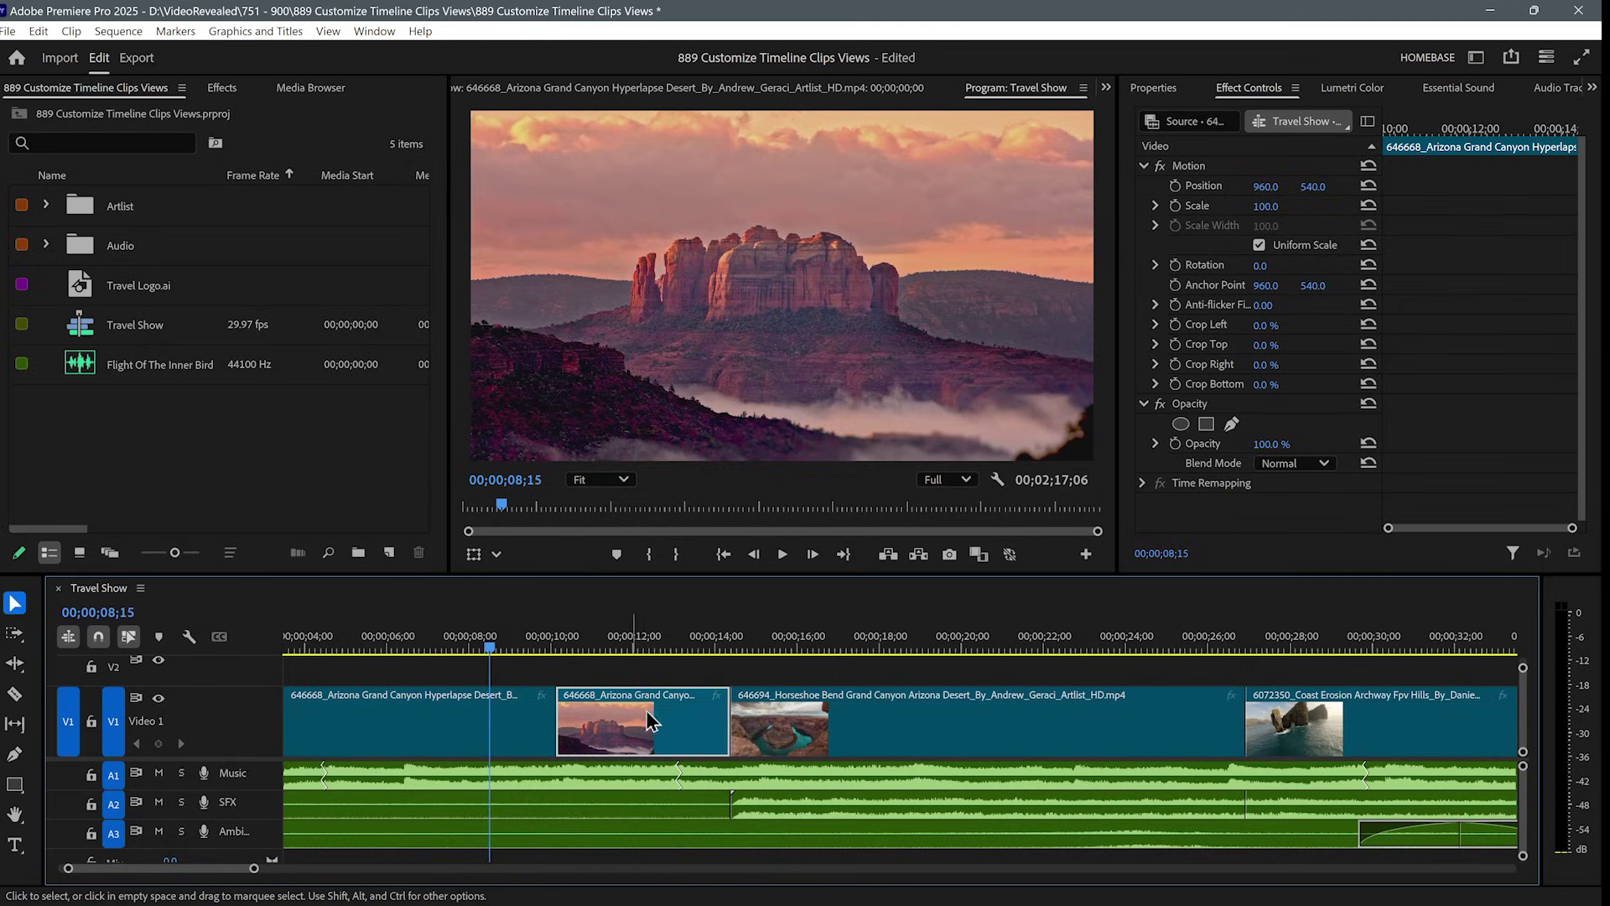
pyautogui.press('Delete')
pyautogui.moveTo(554, 721); pyautogui.dragTo(728, 722)
pyautogui.press('space')
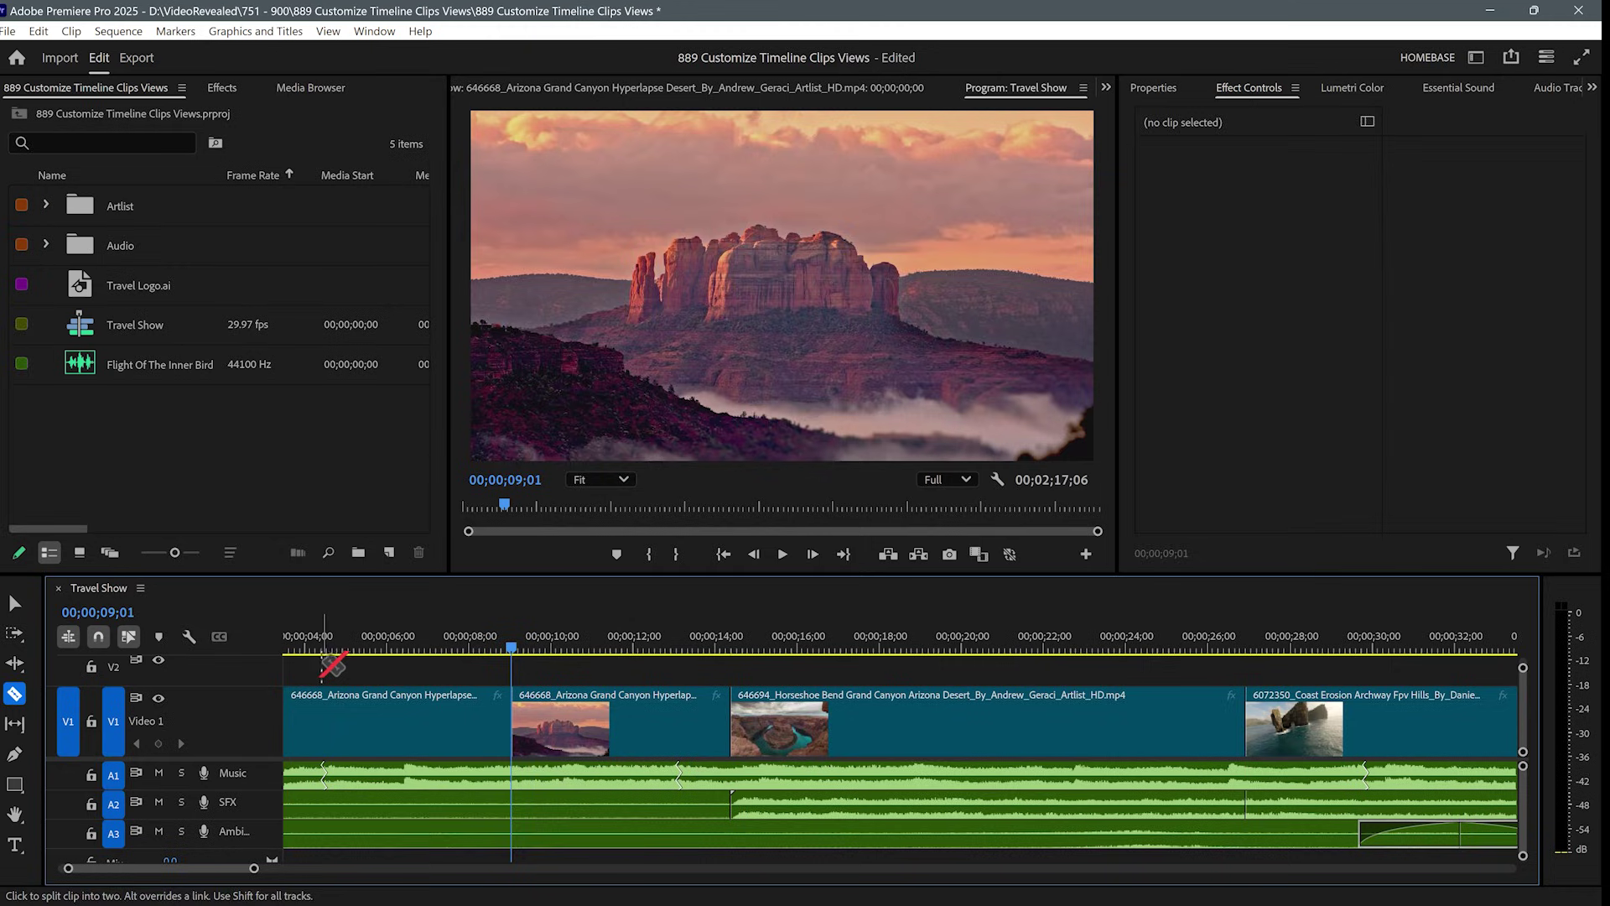
# Turn on Show Through Edits so the Arizona cut is marked on the timeline
pyautogui.click(190, 638)
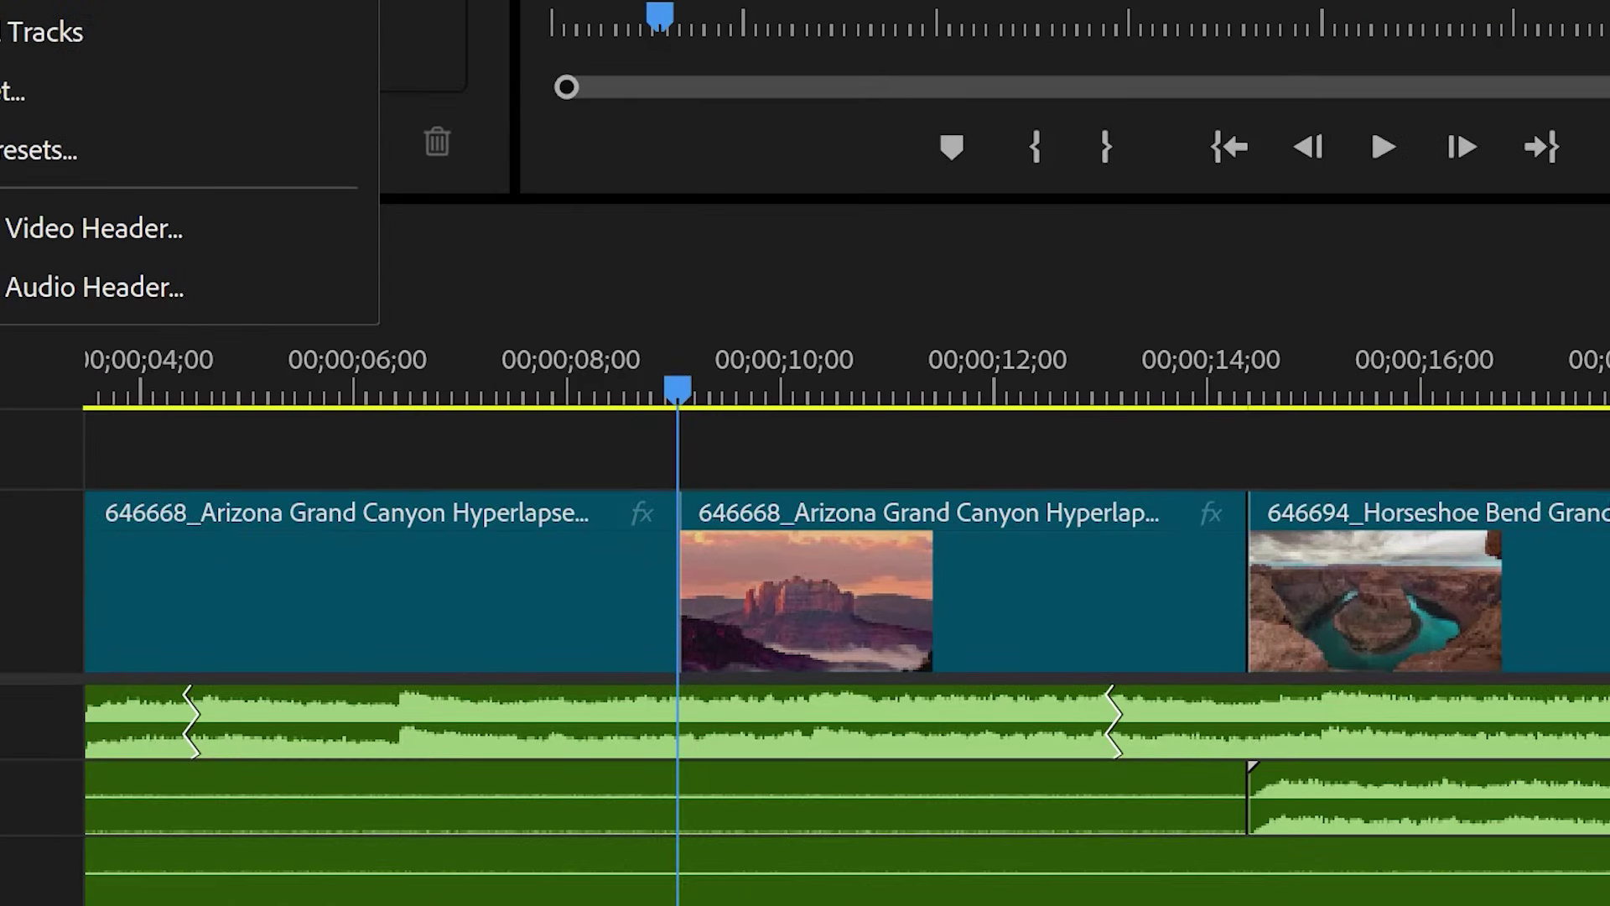
pyautogui.click(126, 0)
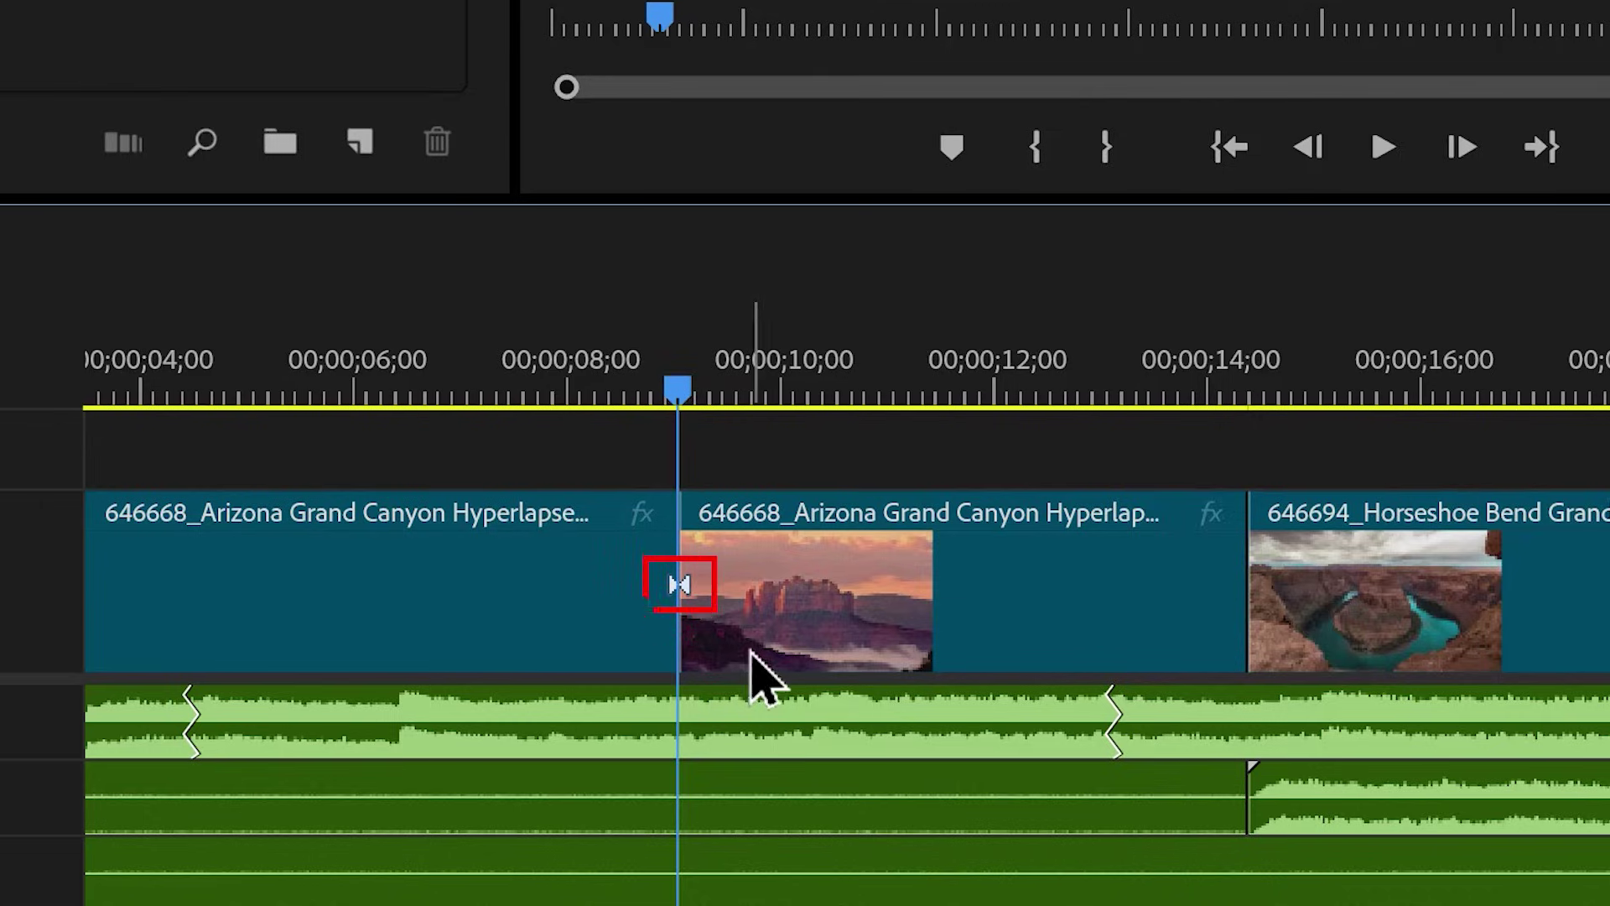
pyautogui.click(573, 592)
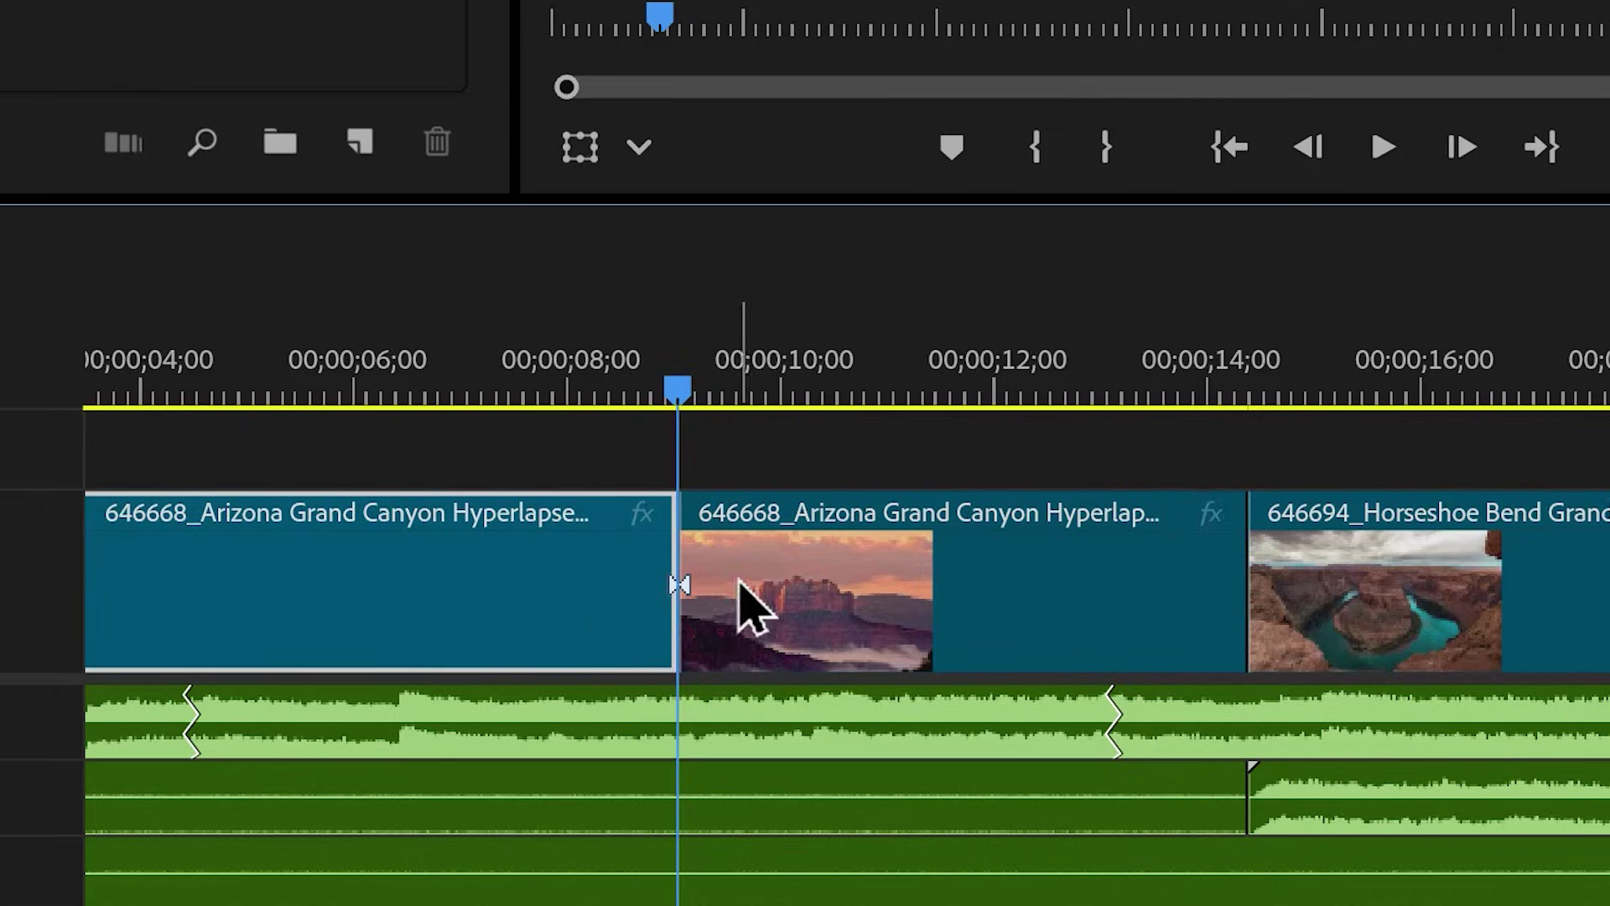
pyautogui.click(797, 582)
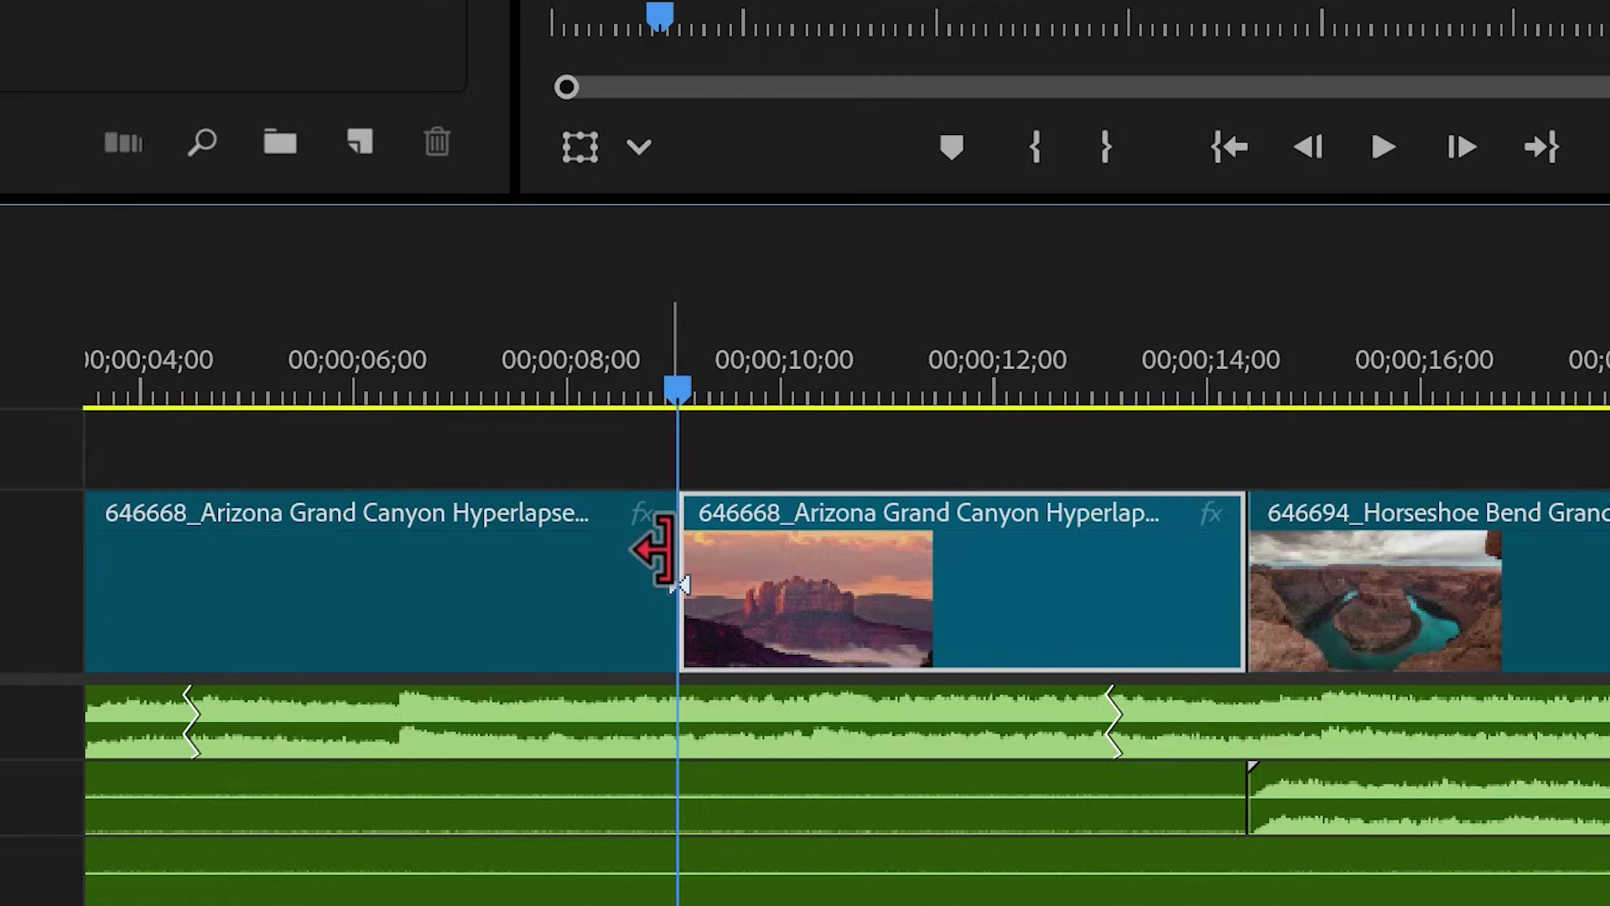
# Join Through Edits on the Arizona video clip and the split SFX audio clip
pyautogui.rightClick(671, 555)
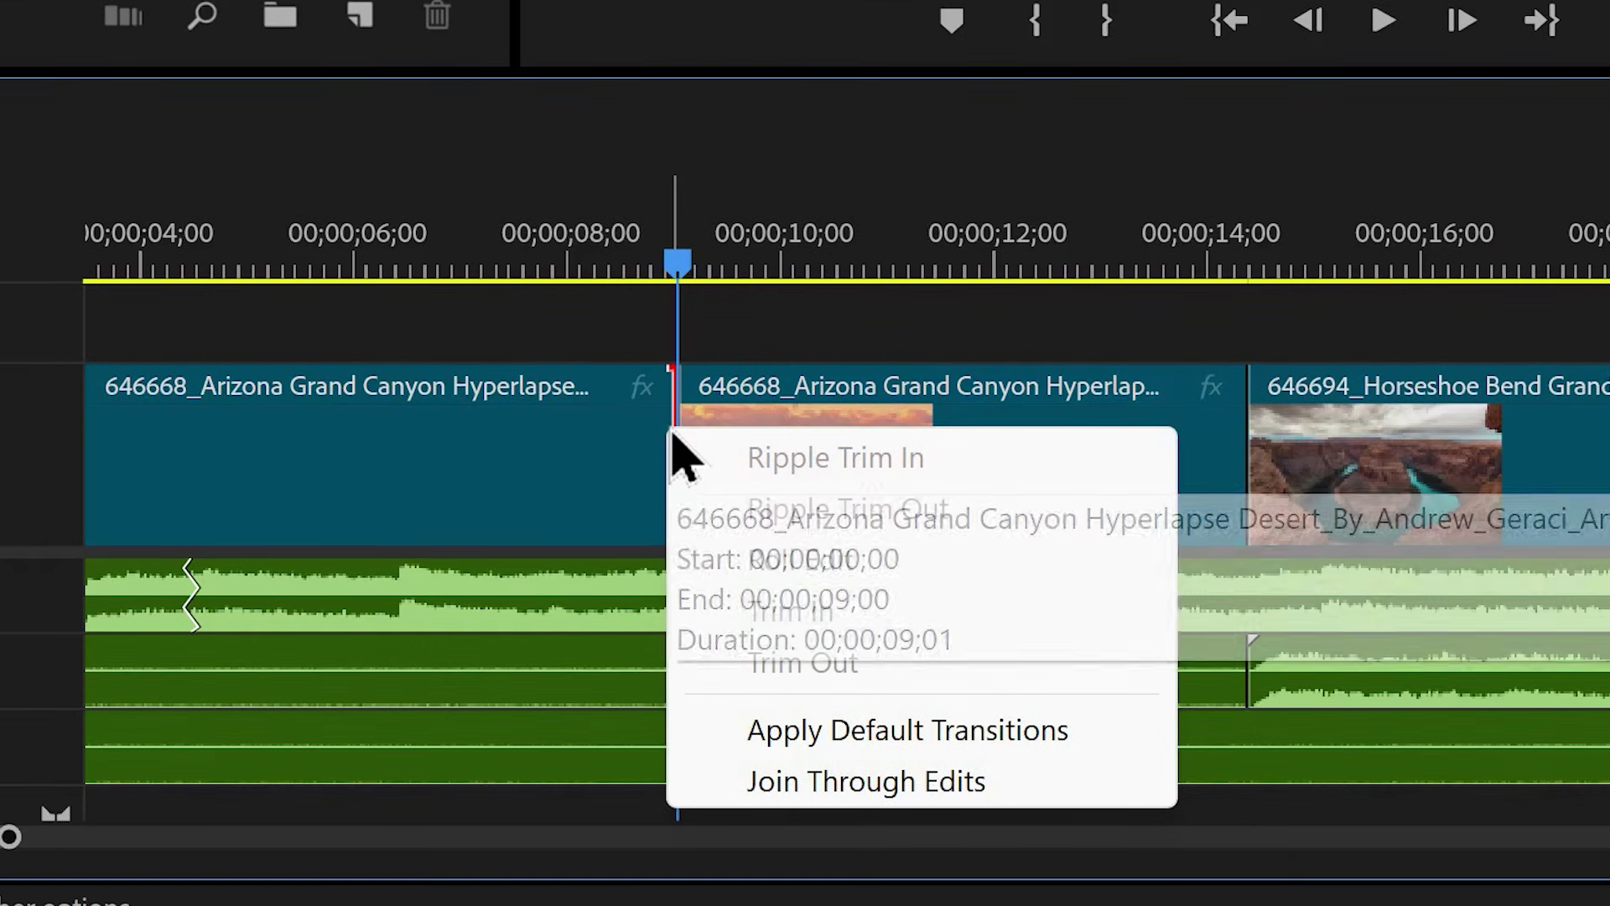
pyautogui.click(672, 405)
pyautogui.rightClick(672, 406)
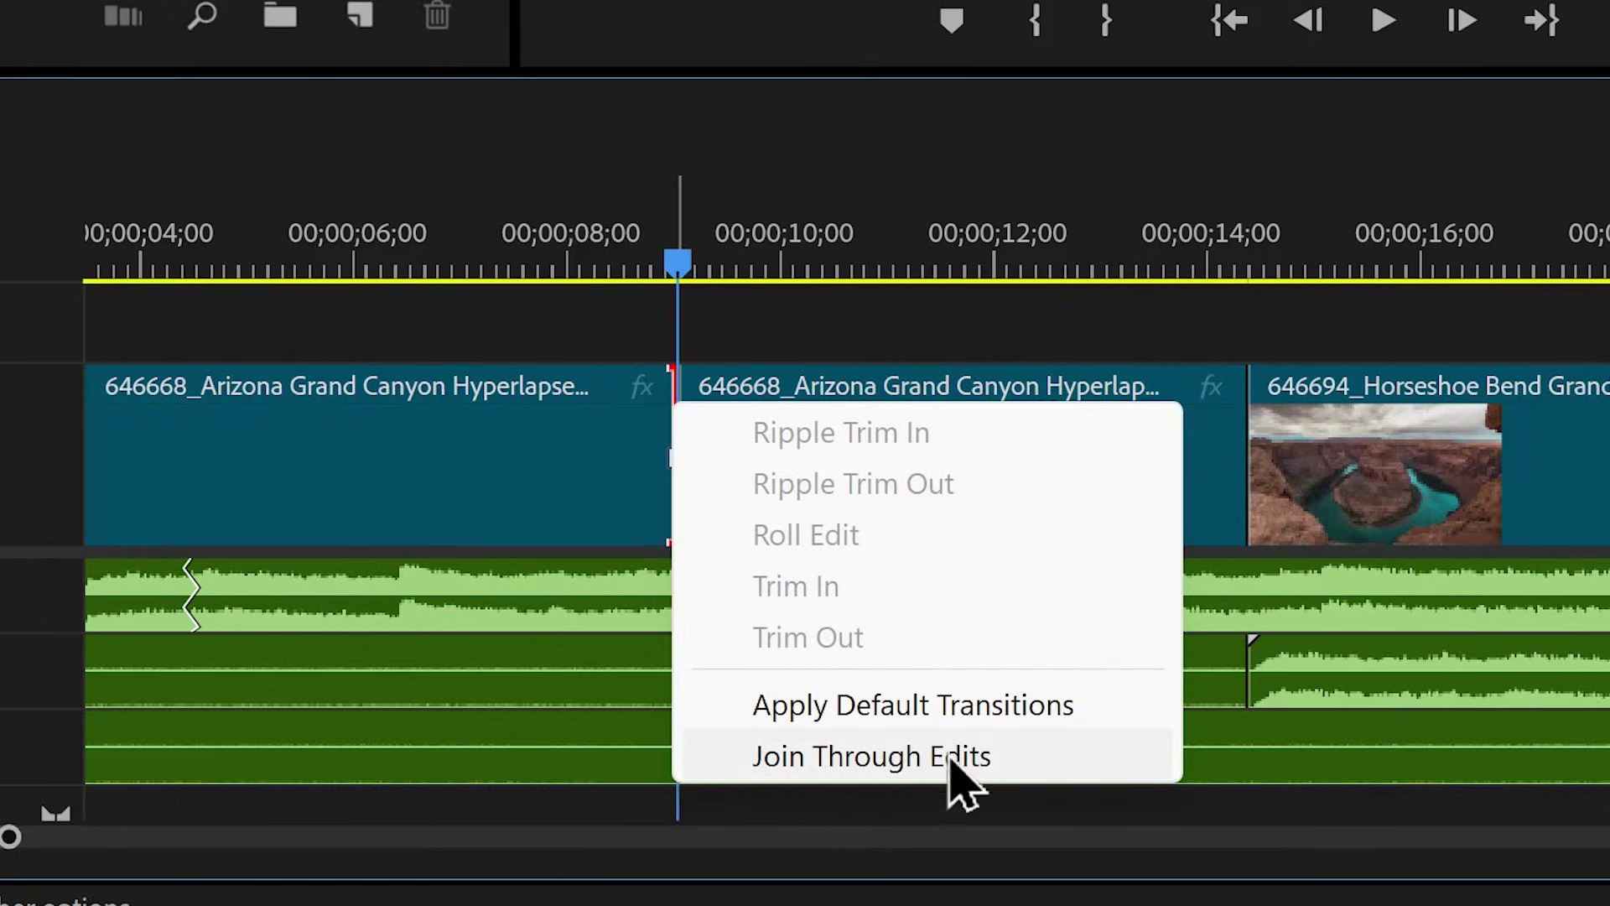
pyautogui.click(1009, 769)
pyautogui.press('-')
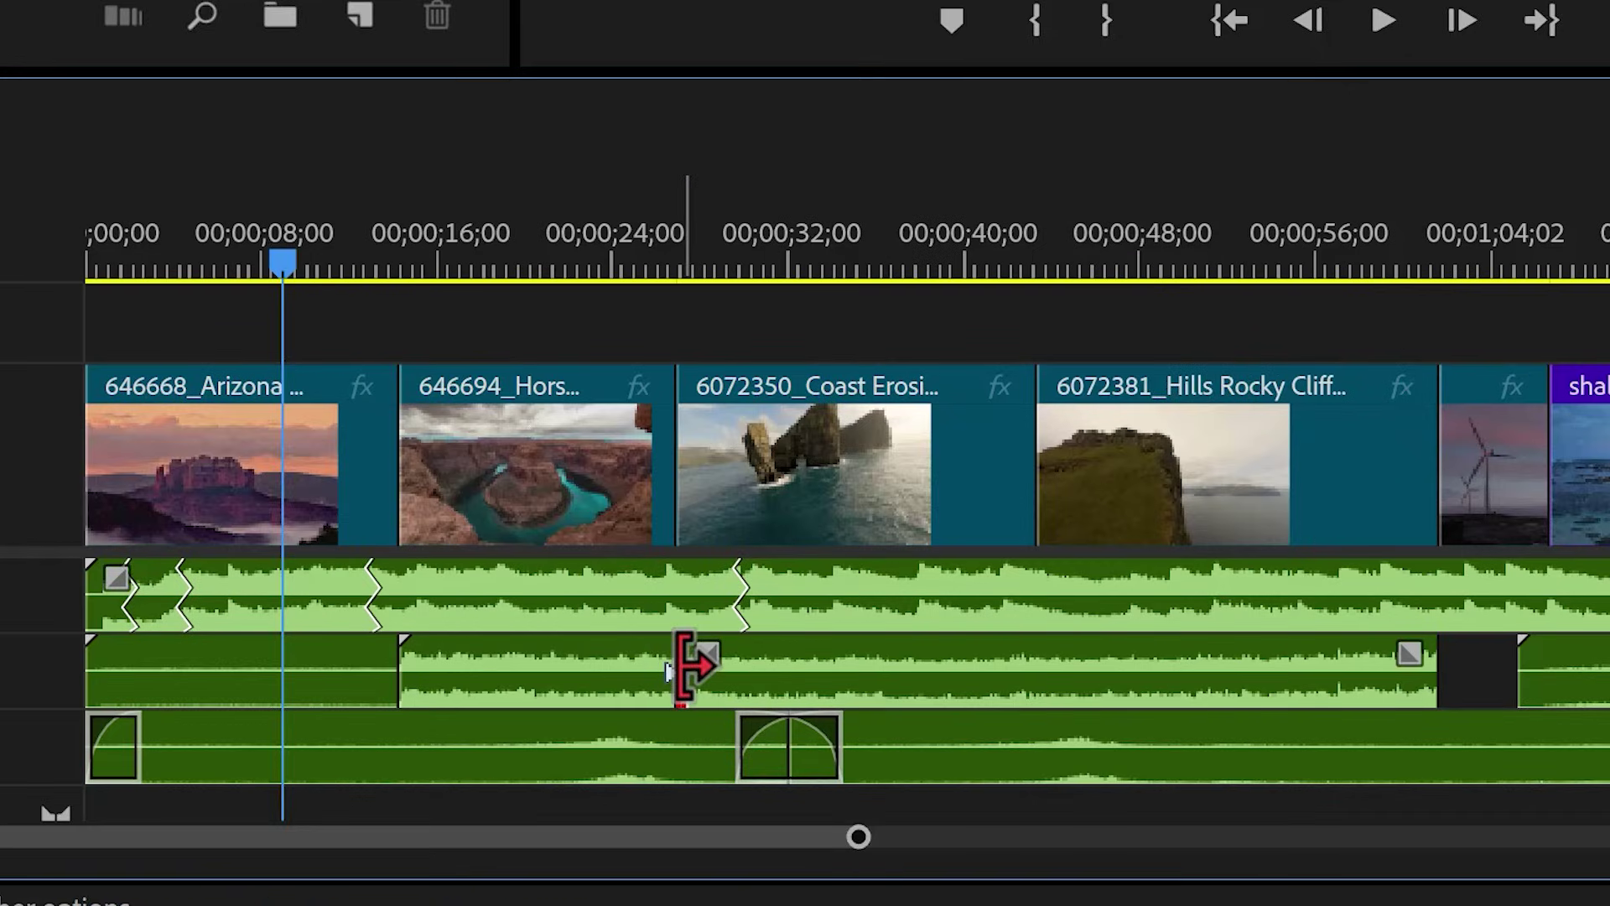
pyautogui.rightClick(682, 667)
pyautogui.click(872, 642)
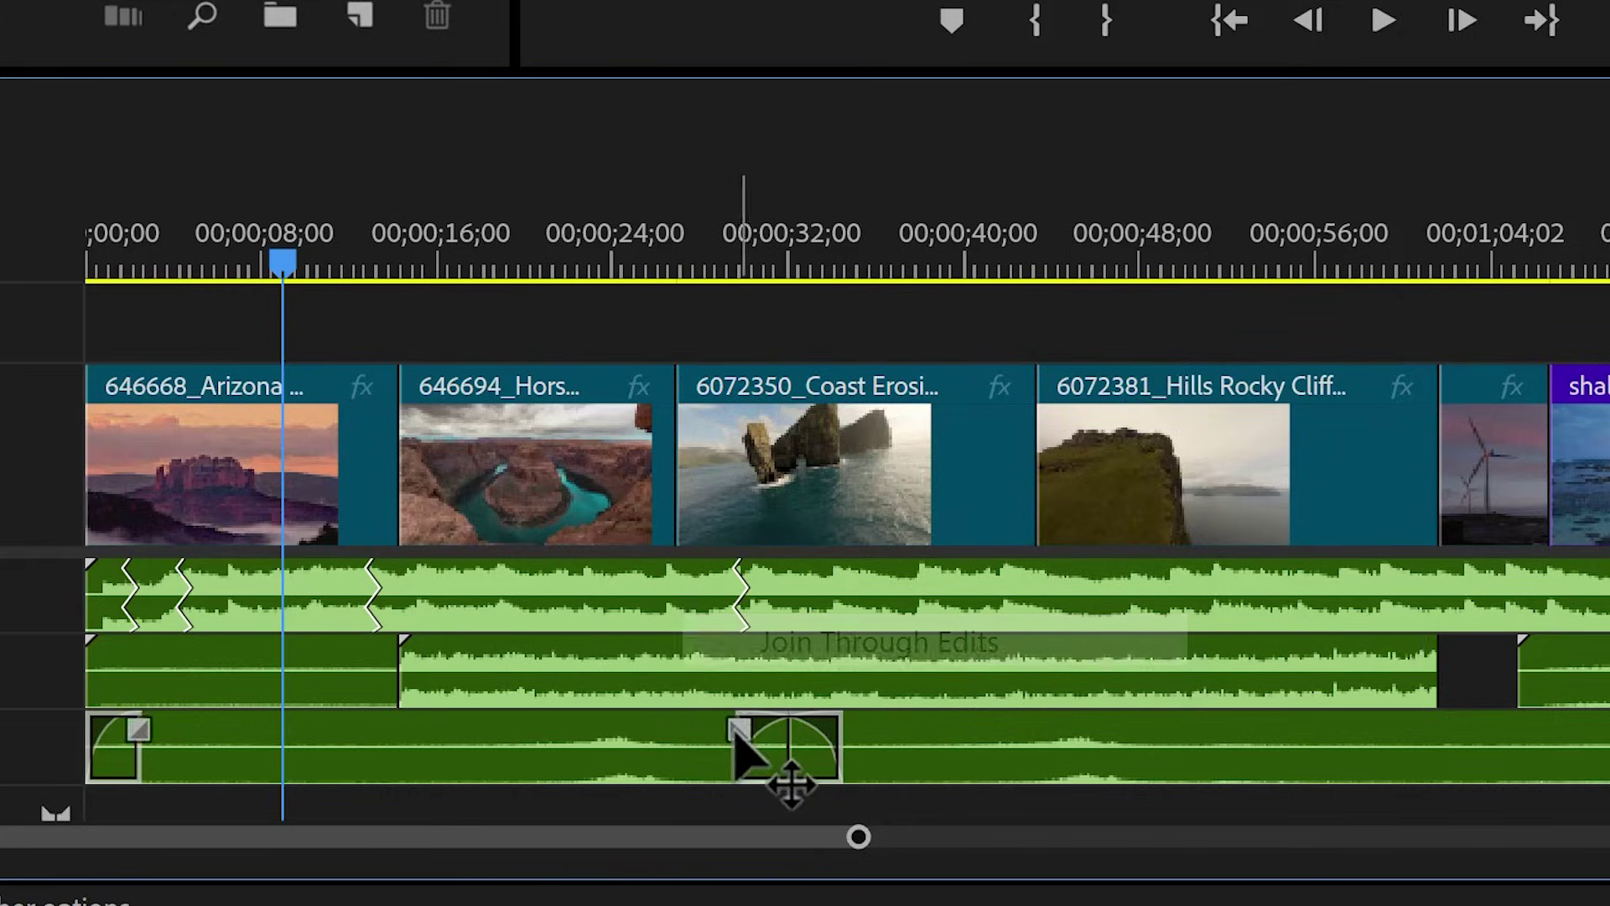